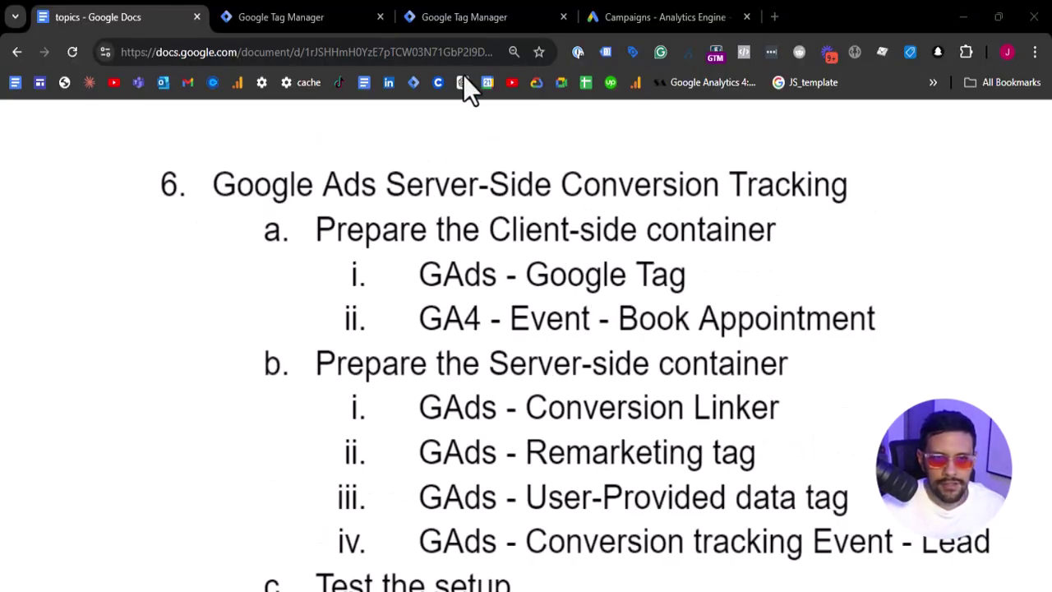
{"action": "left_click", "coordinate": [266, 17]}
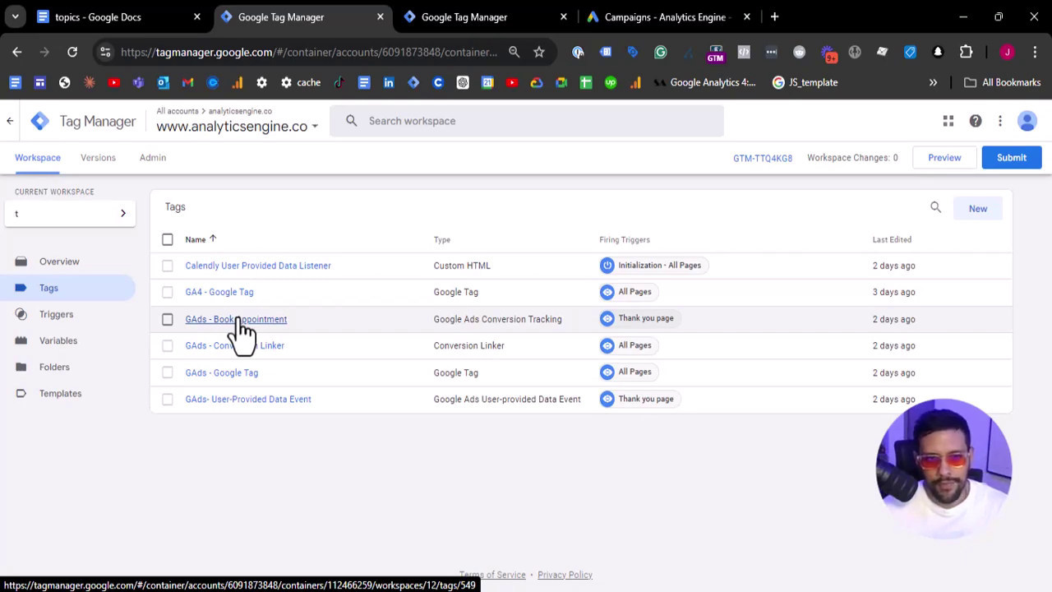
Pause the three GAds tags (Book Appointment, Conversion Linker, User-Provided Data Event), then open GAds - Google Tag
{"action": "left_click", "coordinate": [167, 320]}
{"action": "left_click", "coordinate": [168, 346]}
{"action": "left_click", "coordinate": [167, 400]}
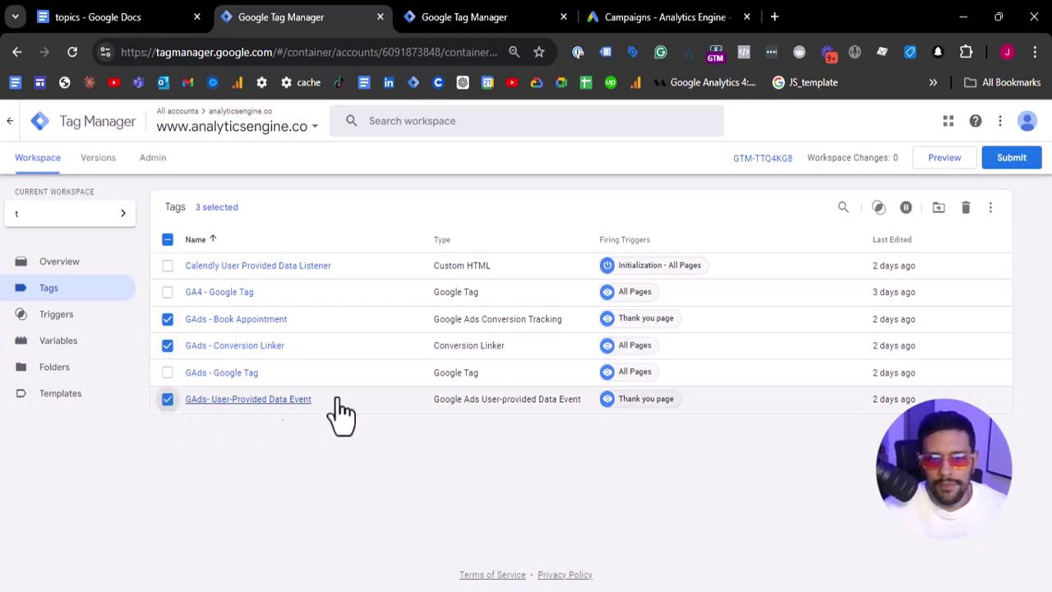
{"action": "left_click", "coordinate": [906, 207]}
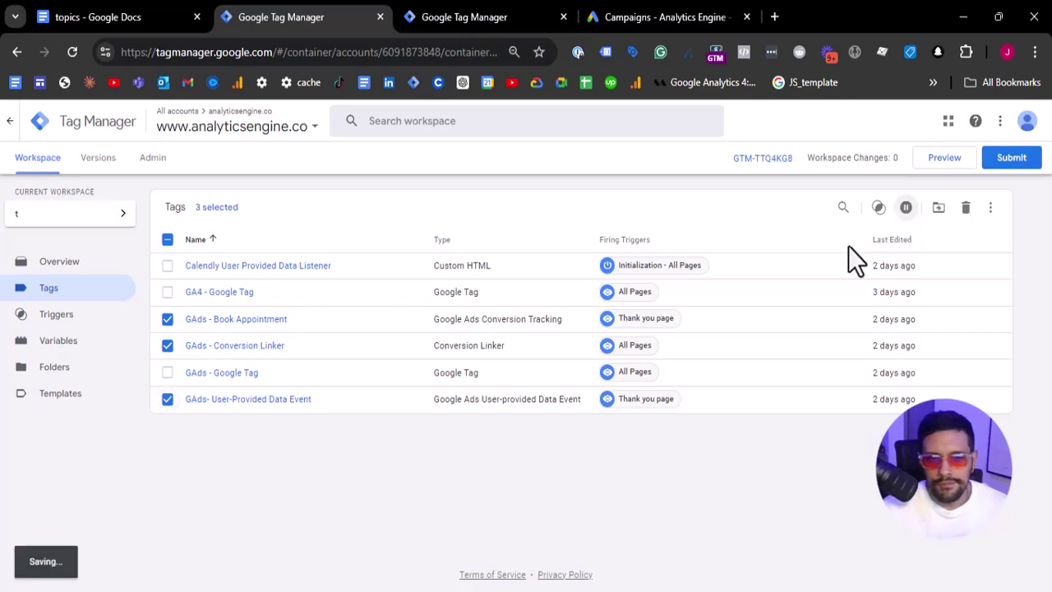
{"action": "left_click", "coordinate": [167, 240]}
{"action": "left_click", "coordinate": [191, 374]}
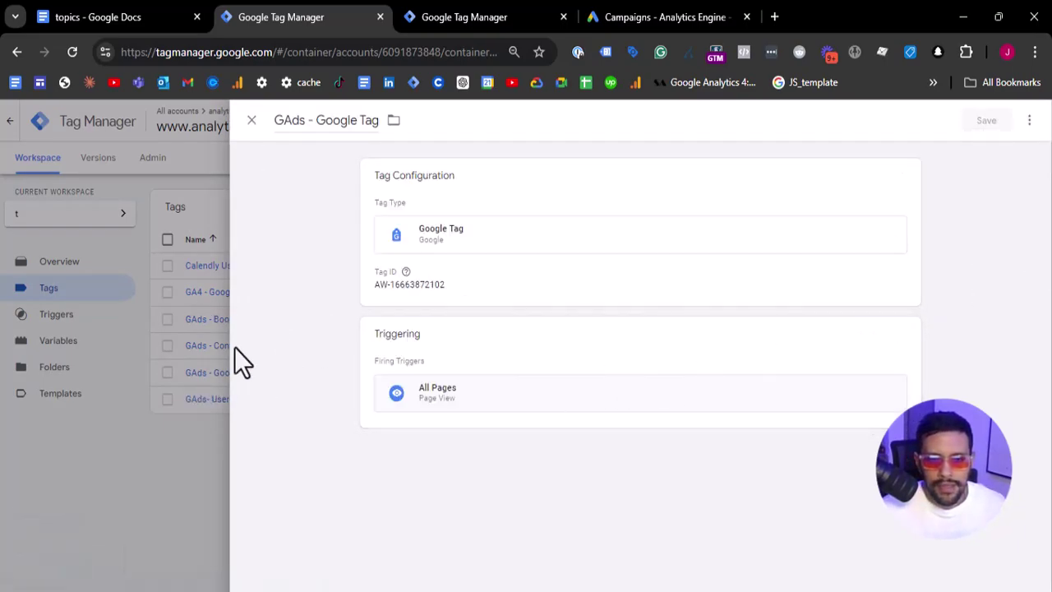
Inspect the GA4 - Google Tag's server_container_url setting and close it unchanged
{"action": "left_click", "coordinate": [212, 353]}
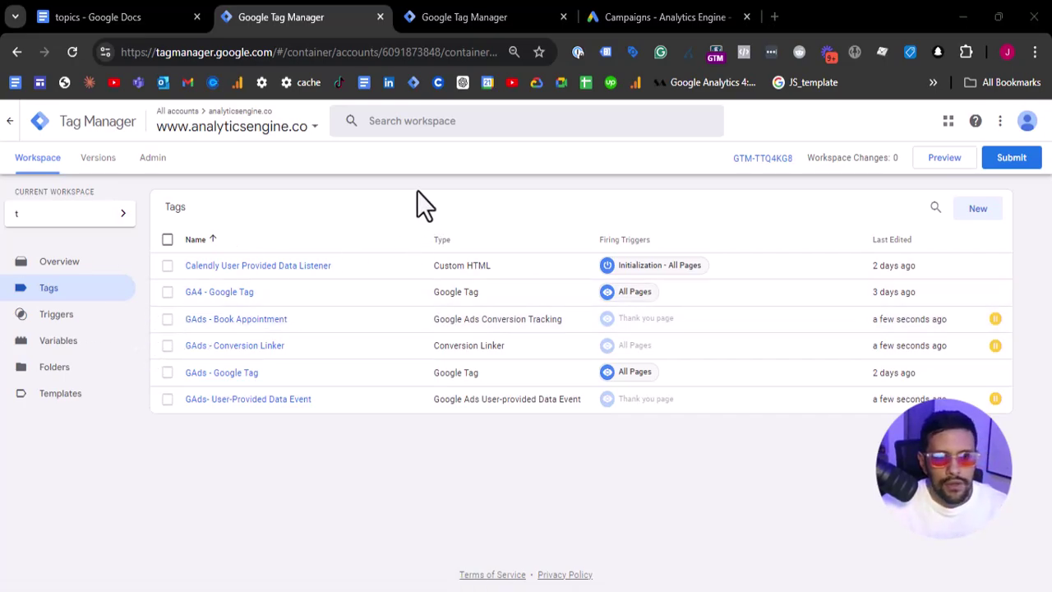
{"action": "left_click", "coordinate": [229, 294]}
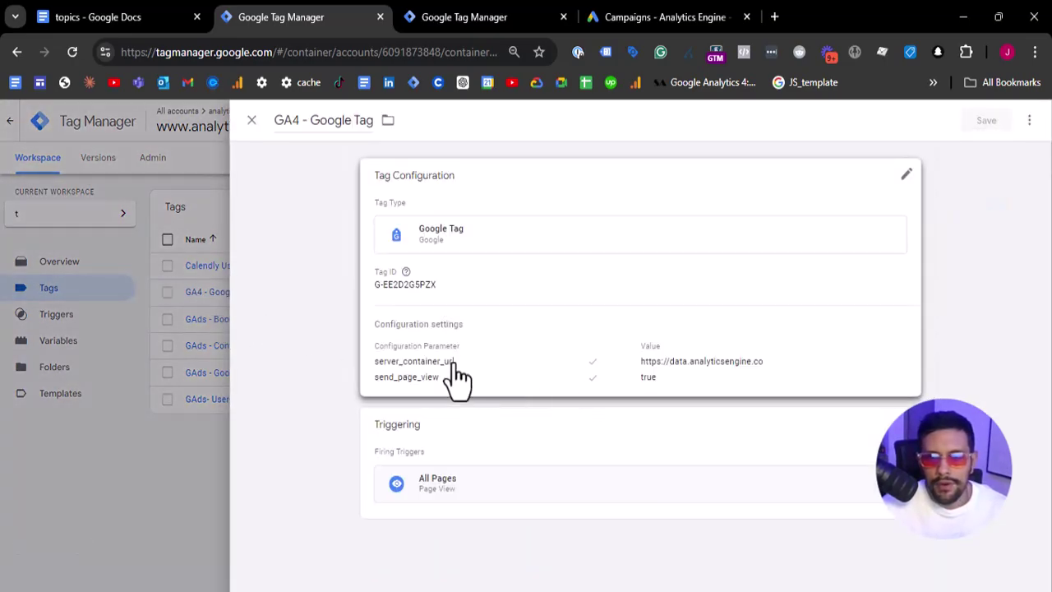
{"action": "left_click", "coordinate": [475, 366]}
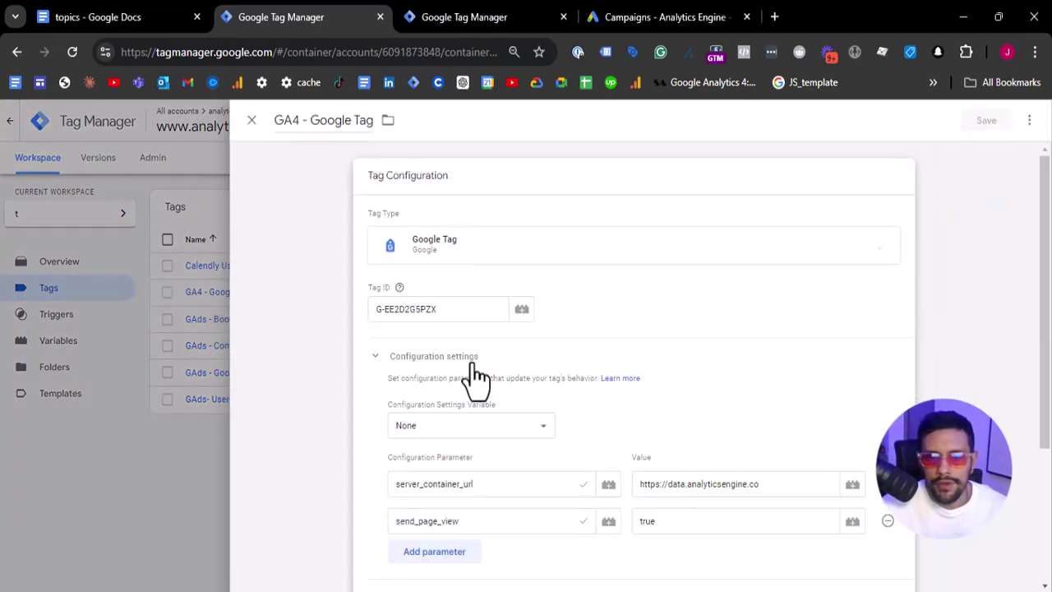
{"action": "scroll", "coordinate": [526, 441], "scroll_direction": "down", "scroll_amount": 2}
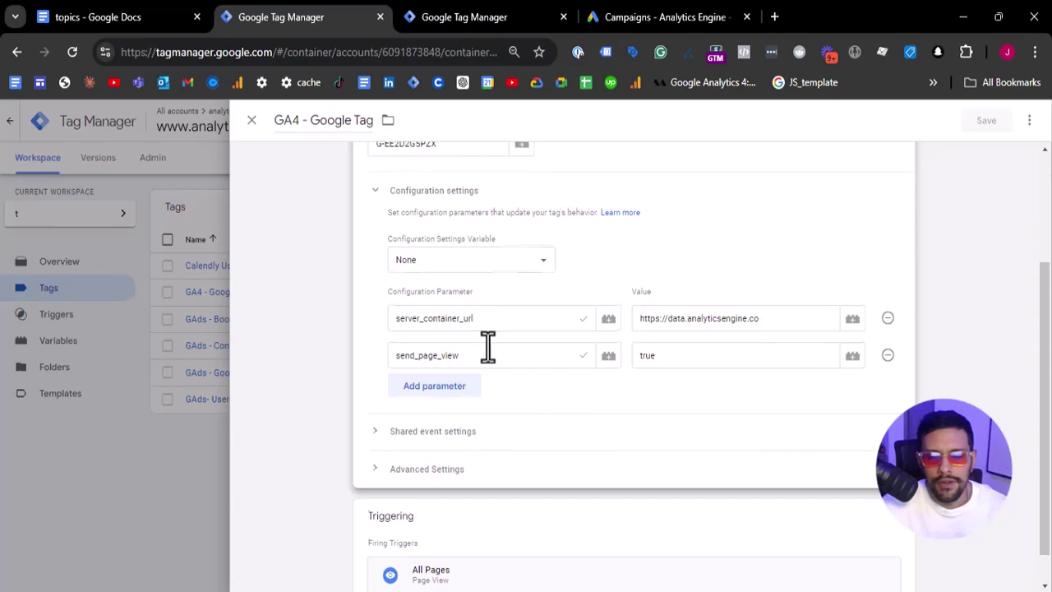
{"action": "scroll", "coordinate": [489, 346], "scroll_direction": "up", "scroll_amount": 1}
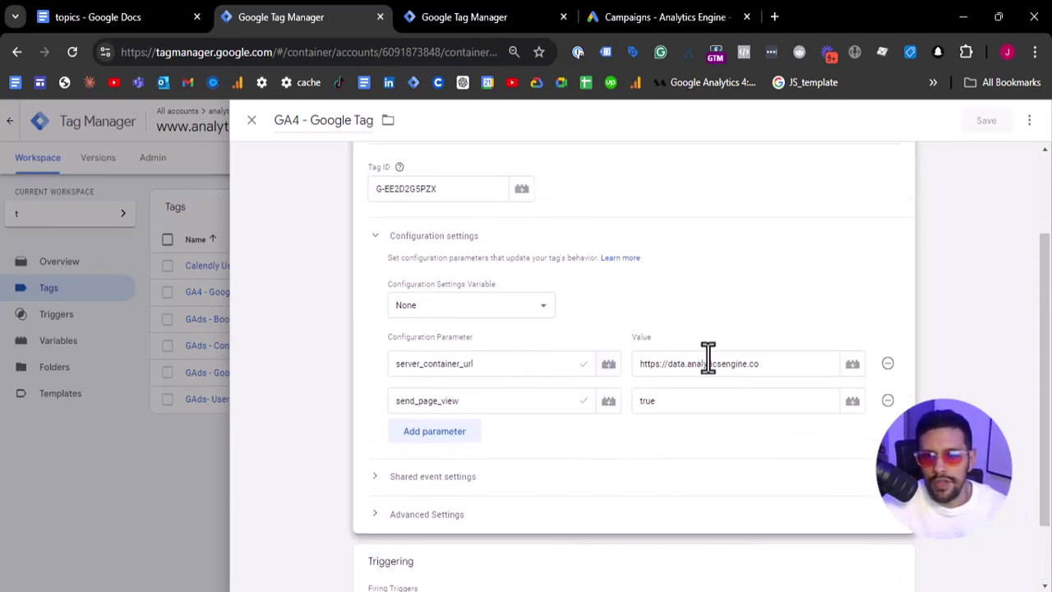
{"action": "left_click_drag", "start_coordinate": [761, 367], "coordinate": [643, 364]}
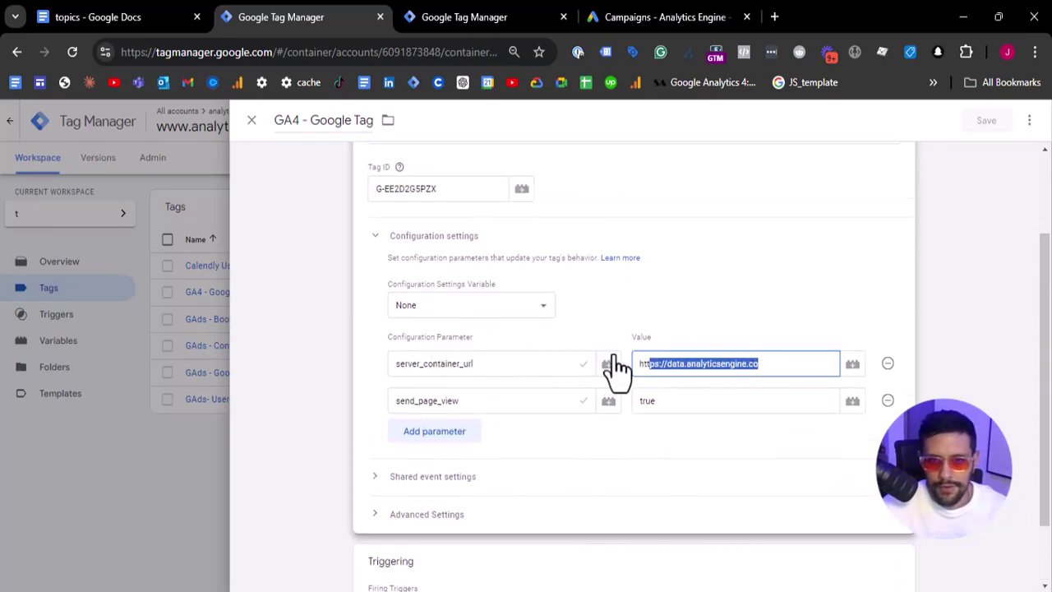
{"action": "left_click", "coordinate": [666, 367]}
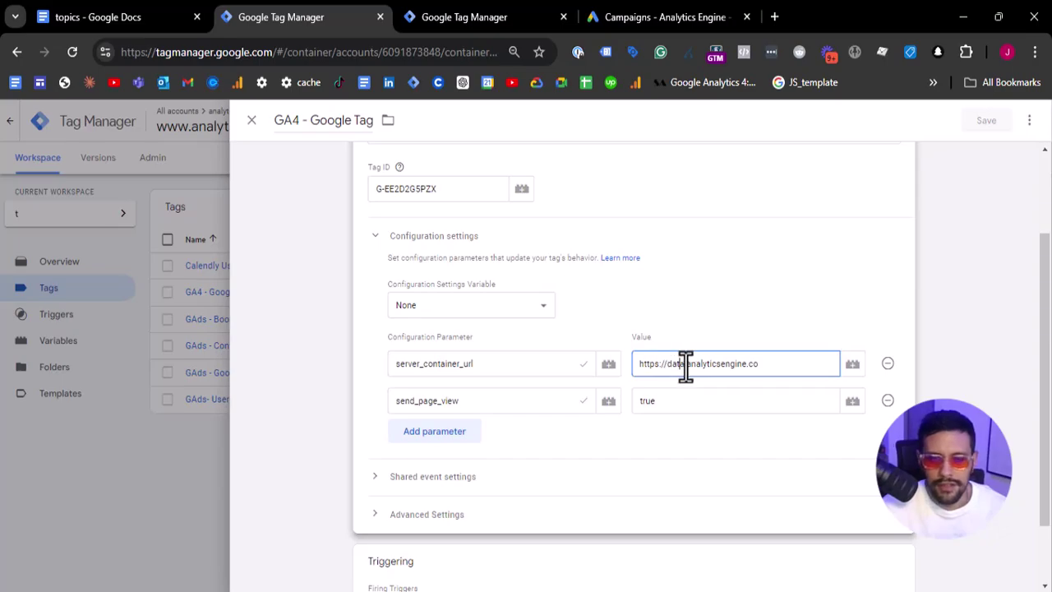
{"action": "left_click", "coordinate": [168, 337]}
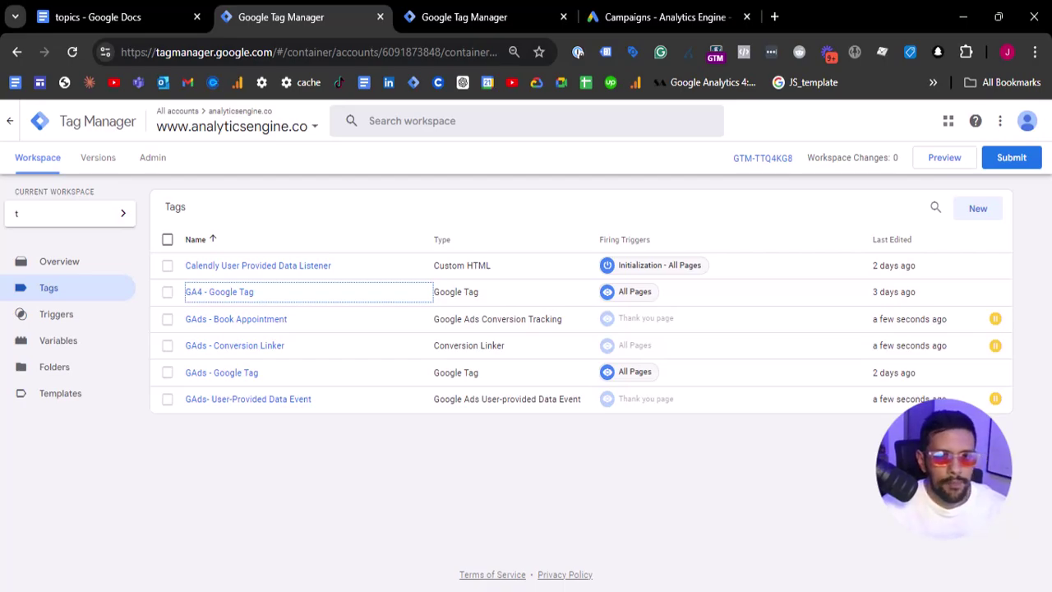
In the server container, create a new Google Ads Conversion Linker tag
{"action": "left_click", "coordinate": [467, 17]}
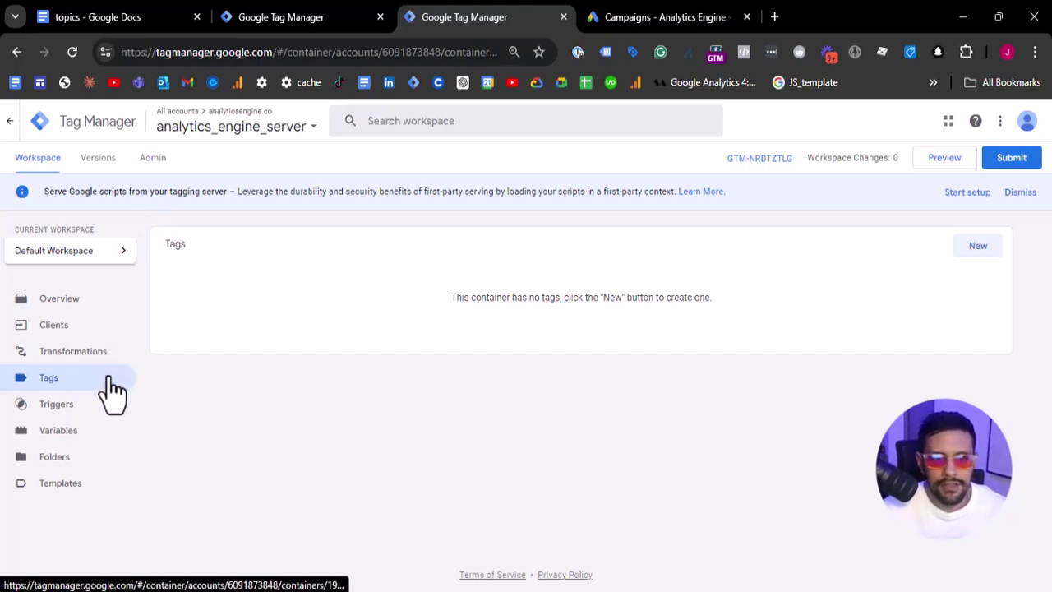
{"action": "left_click", "coordinate": [980, 249]}
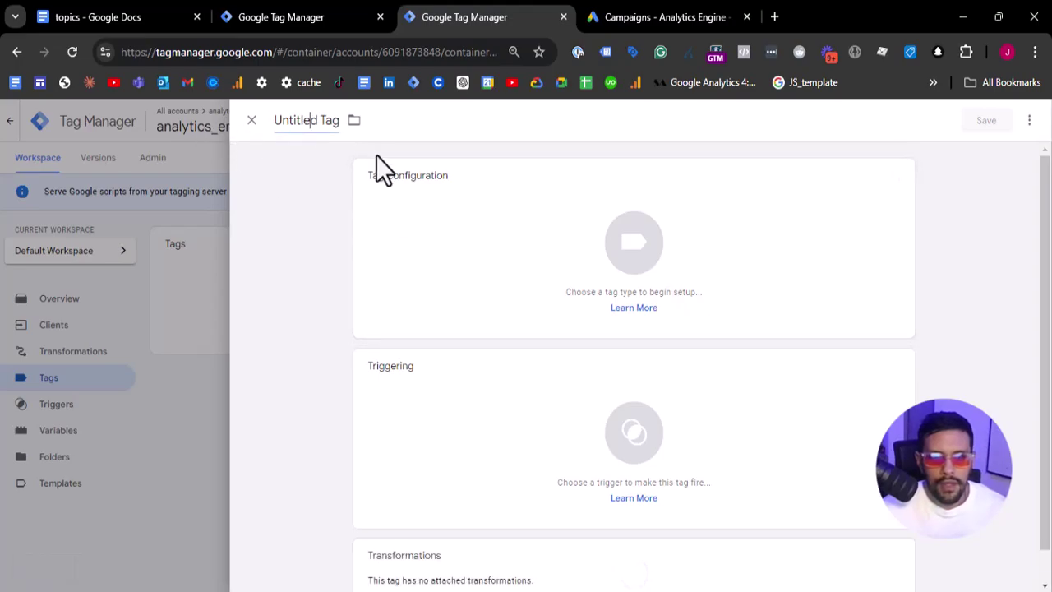
{"action": "left_click", "coordinate": [378, 174]}
{"action": "left_click", "coordinate": [750, 277]}
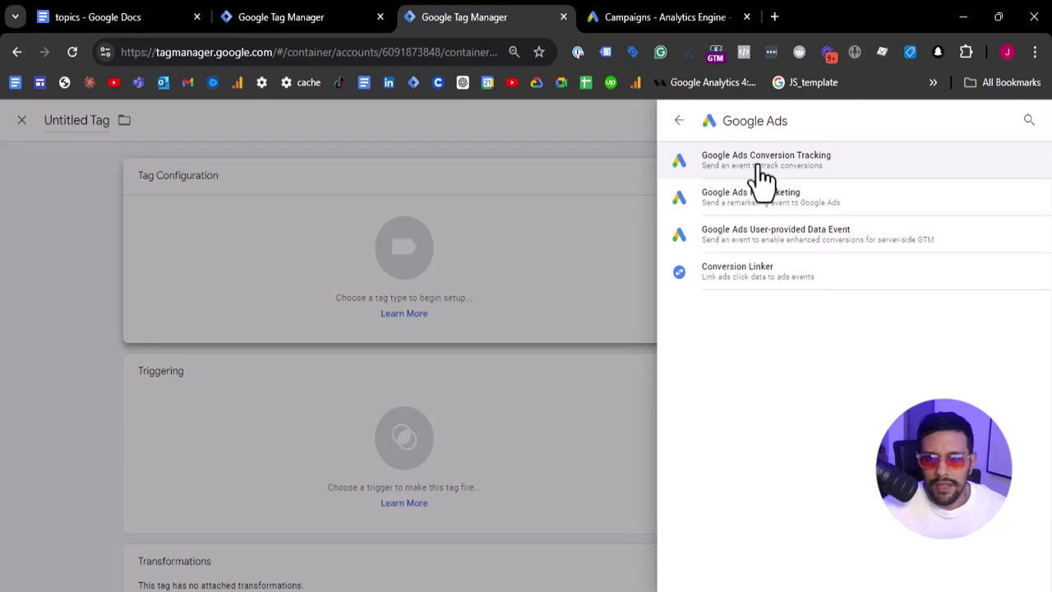
{"action": "left_click", "coordinate": [732, 279]}
Name it 'GAds - Conbersion Linker', fire it on All Pages, and save it
{"action": "double_click", "coordinate": [299, 120]}
{"action": "key", "text": "ctrl+a"}
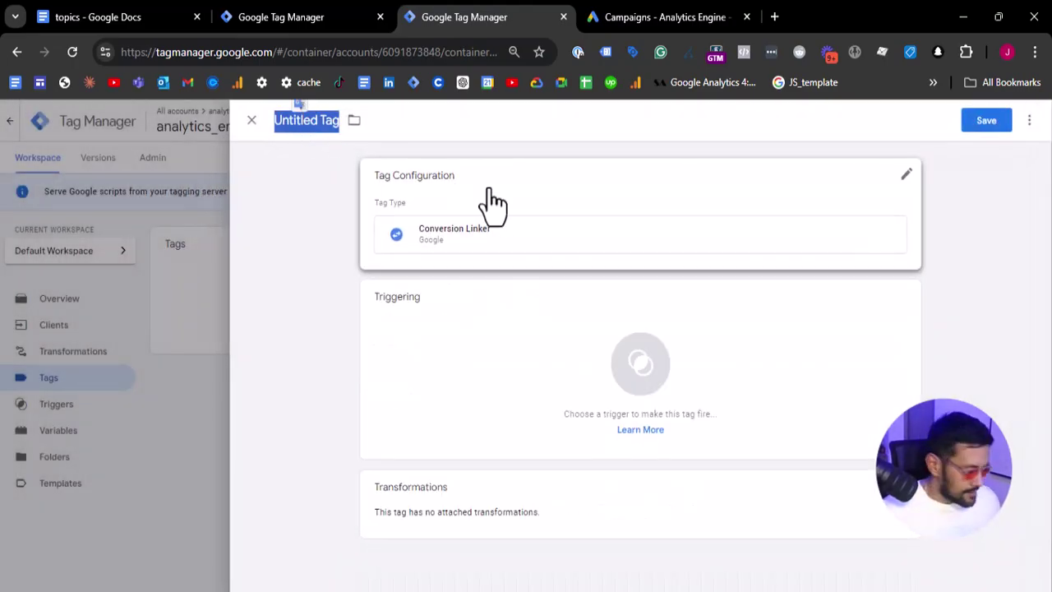
{"action": "type", "text": "GAds"}
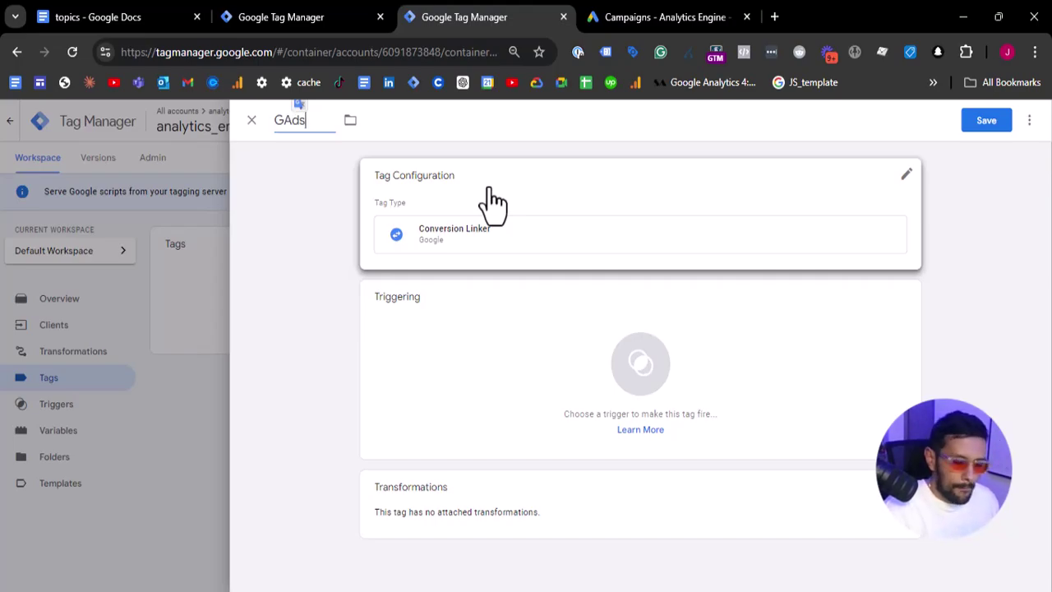
{"action": "type", "text": " - Conbe"}
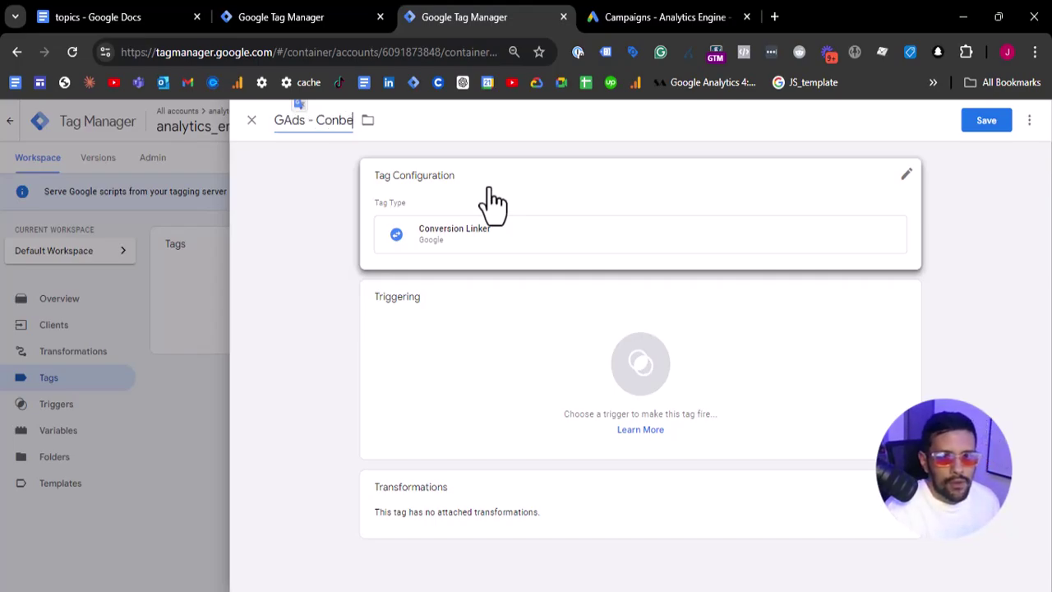
{"action": "key", "text": "BackSpace"}
{"action": "key", "text": "BackSpace"}
{"action": "type", "text": "version Linker"}
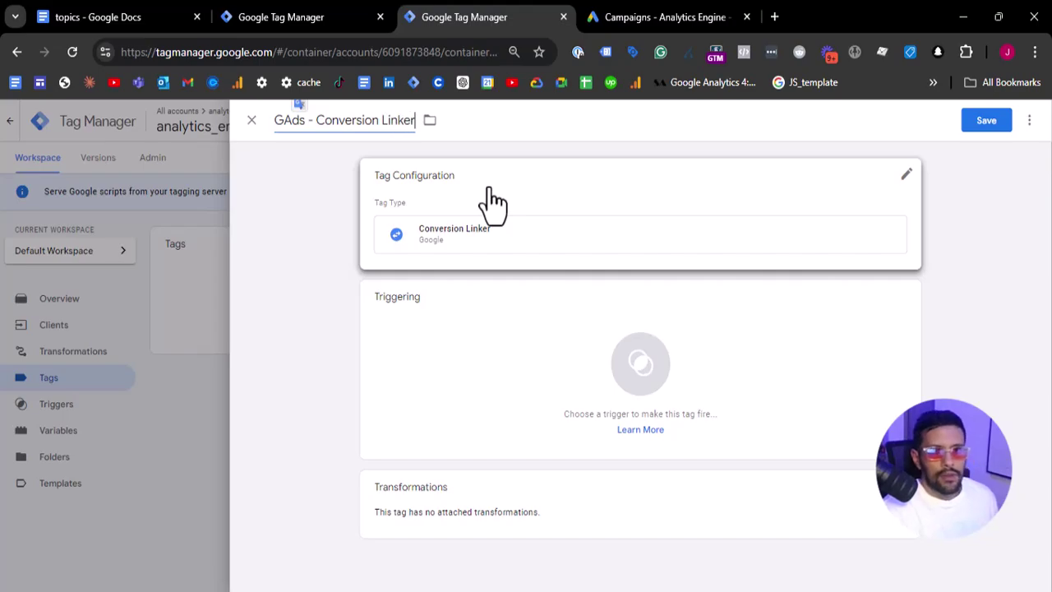
{"action": "left_click", "coordinate": [658, 324]}
{"action": "left_click", "coordinate": [377, 183]}
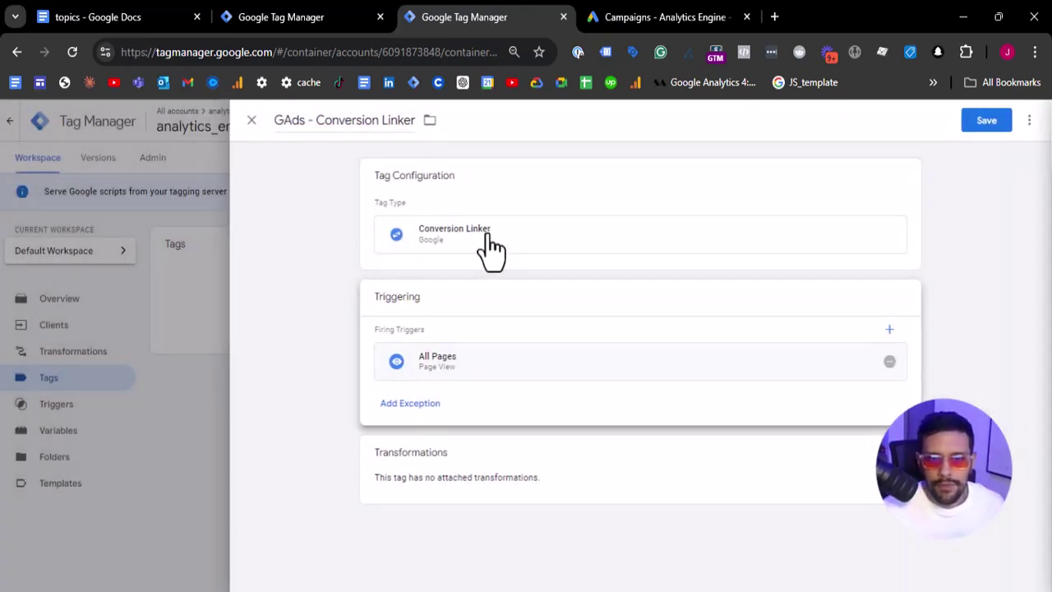
{"action": "left_click", "coordinate": [989, 123]}
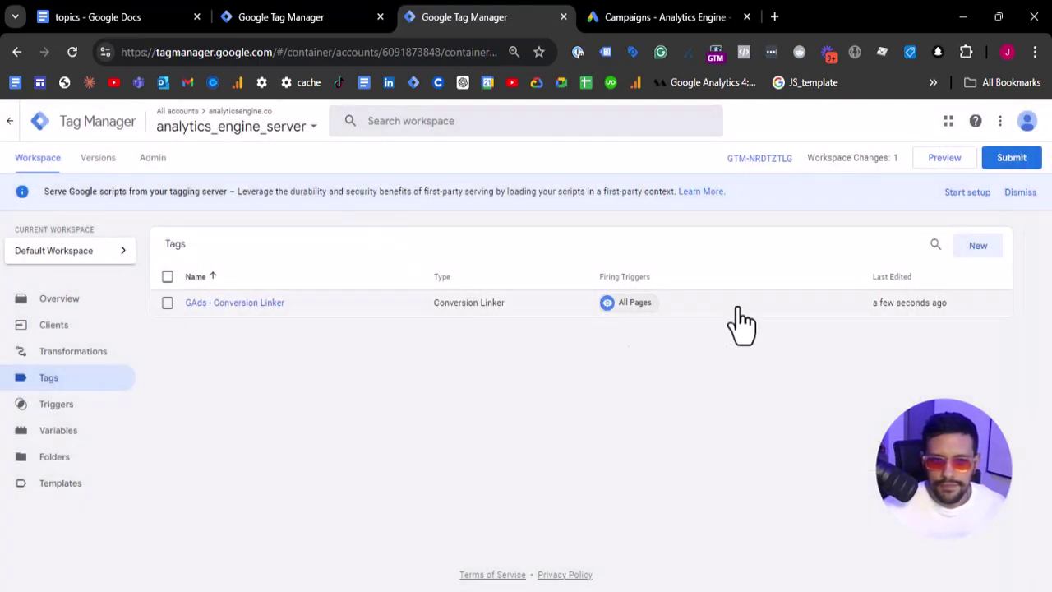
{"action": "left_click", "coordinate": [986, 248]}
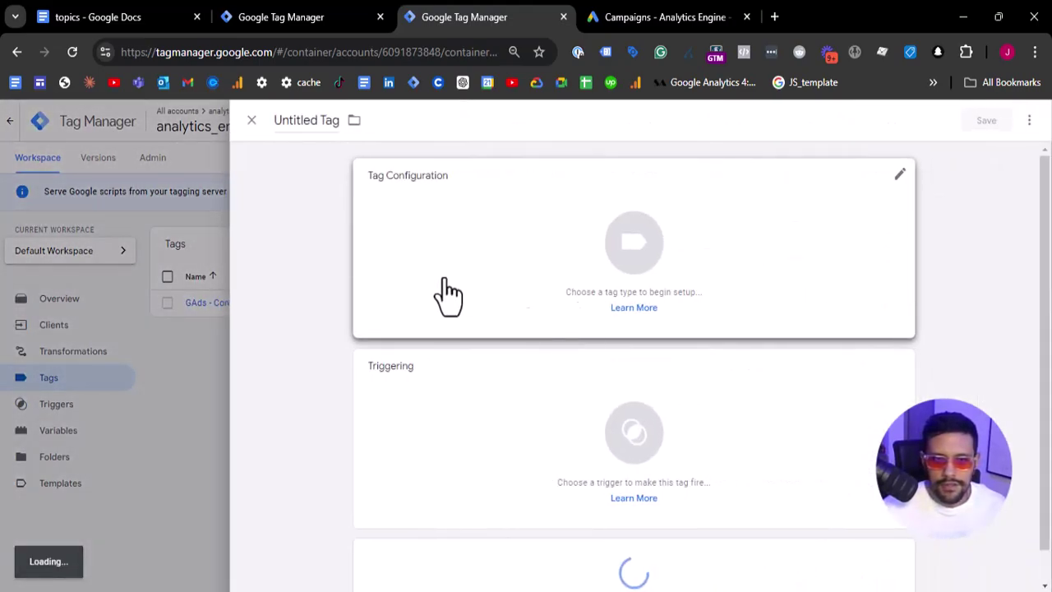
Start naming the new tag 'GAds -' and make it a Google Ads Remarketing tag
{"action": "left_click", "coordinate": [315, 120]}
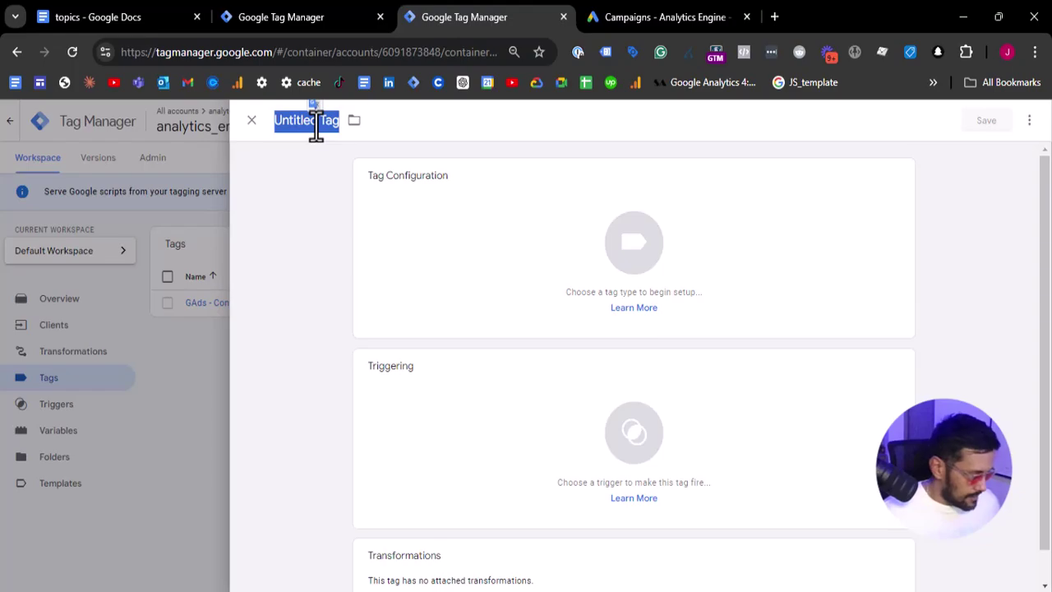
{"action": "type", "text": "GAds "}
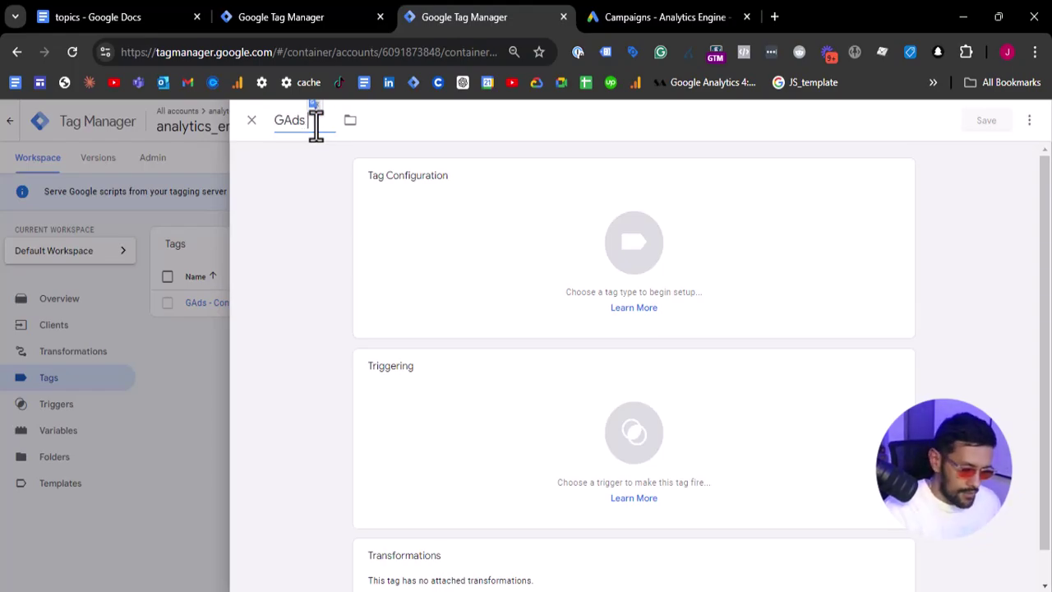
{"action": "type", "text": "-"}
{"action": "left_click", "coordinate": [540, 219]}
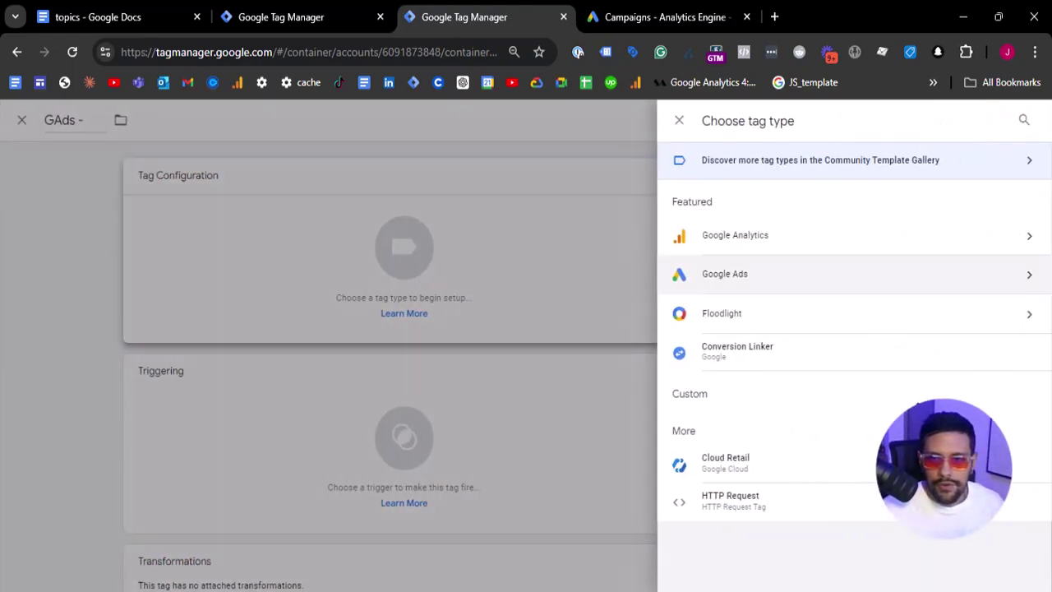
{"action": "left_click", "coordinate": [854, 276]}
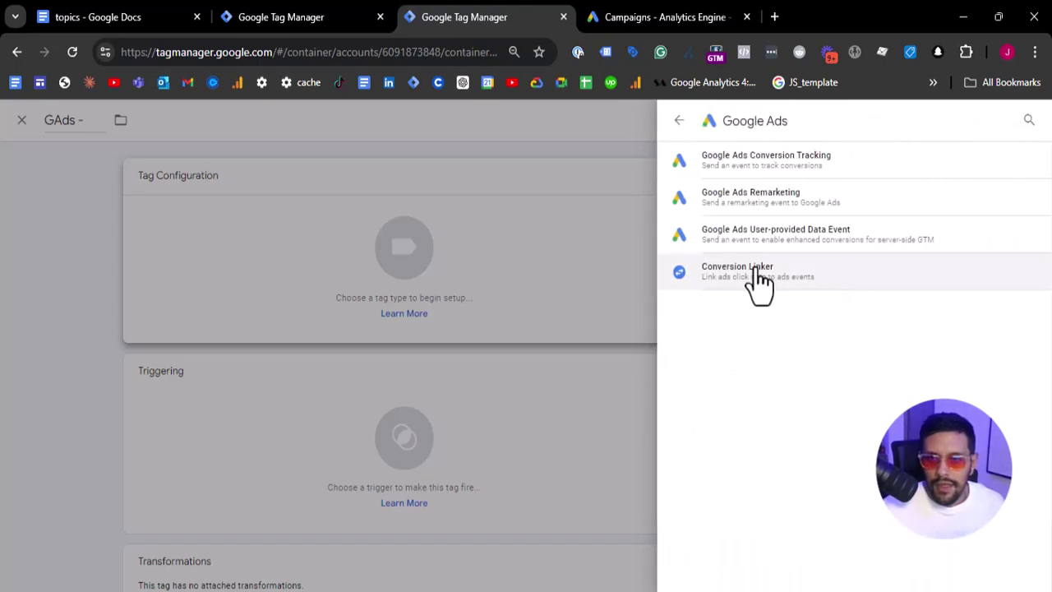
{"action": "left_click", "coordinate": [752, 201]}
{"action": "left_click", "coordinate": [375, 319]}
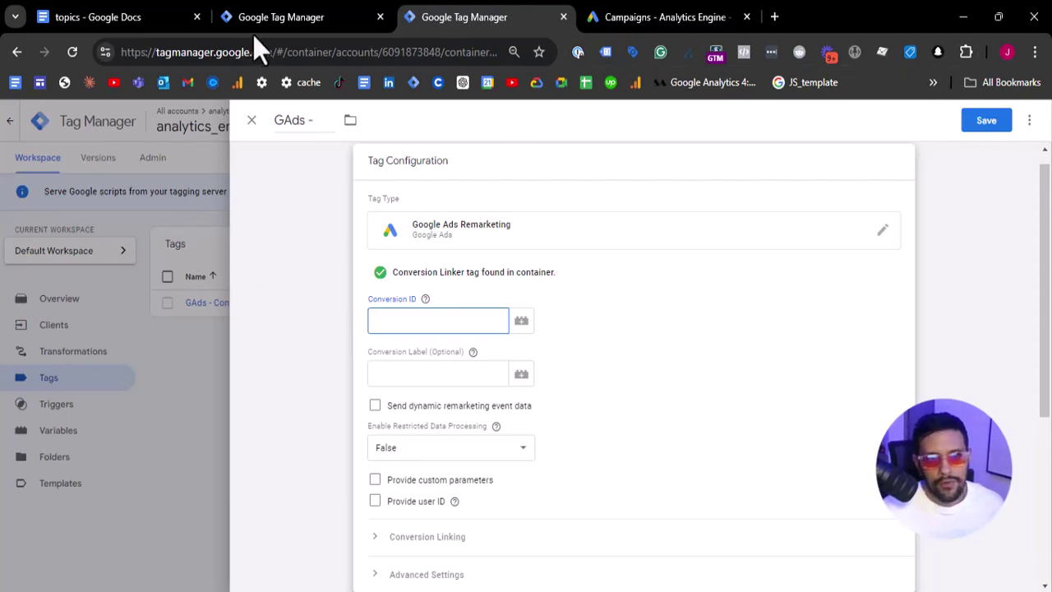
Copy the client container's GAds conversion id variable value and full name
{"action": "left_click", "coordinate": [277, 22]}
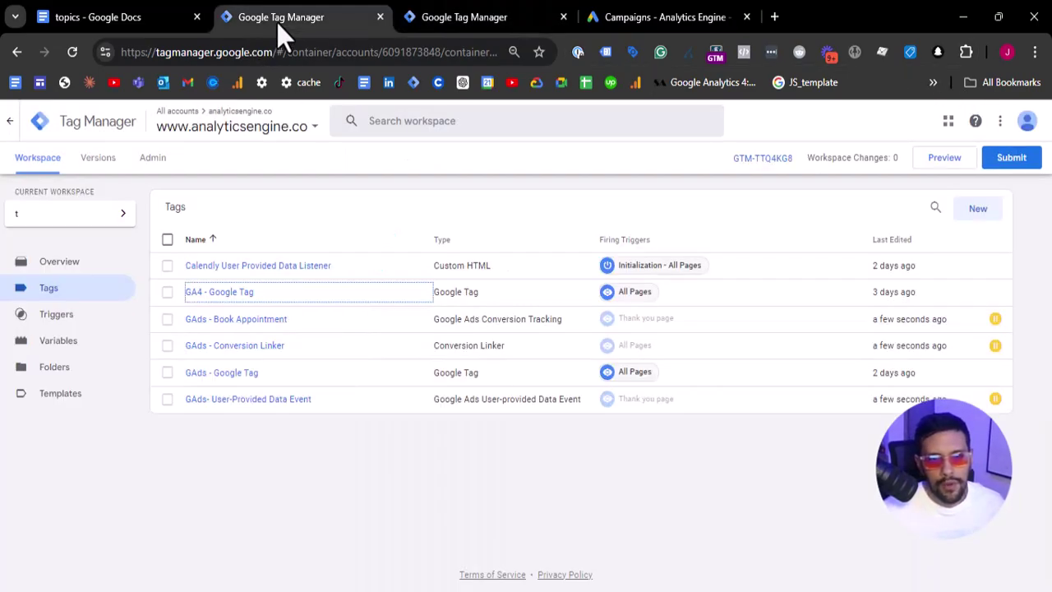
{"action": "left_click", "coordinate": [78, 345]}
{"action": "scroll", "coordinate": [366, 374], "scroll_direction": "down", "scroll_amount": 3}
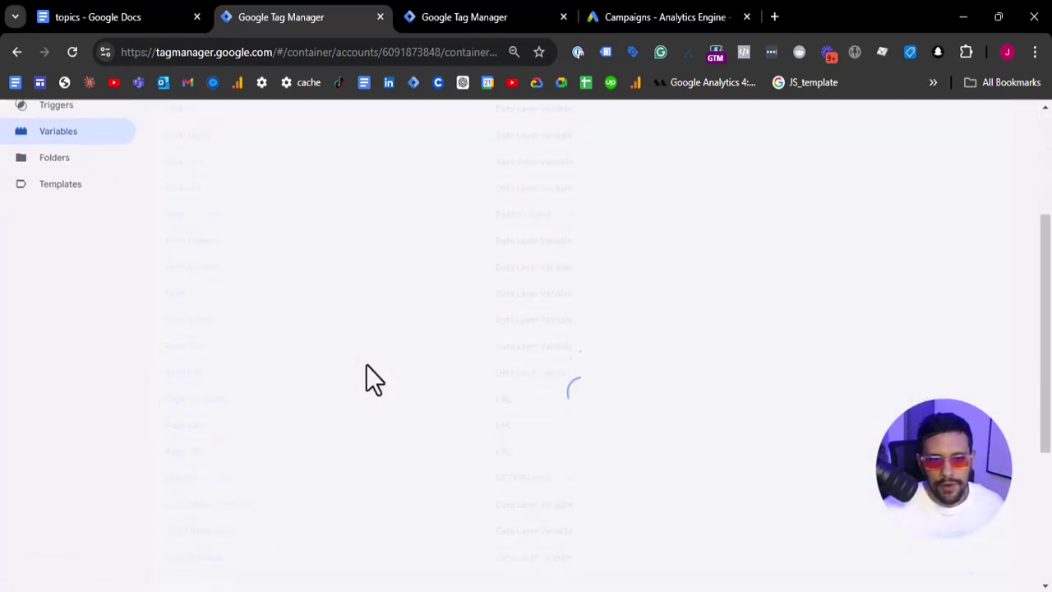
{"action": "scroll", "coordinate": [367, 378], "scroll_direction": "down", "scroll_amount": 4}
{"action": "left_click", "coordinate": [271, 477]}
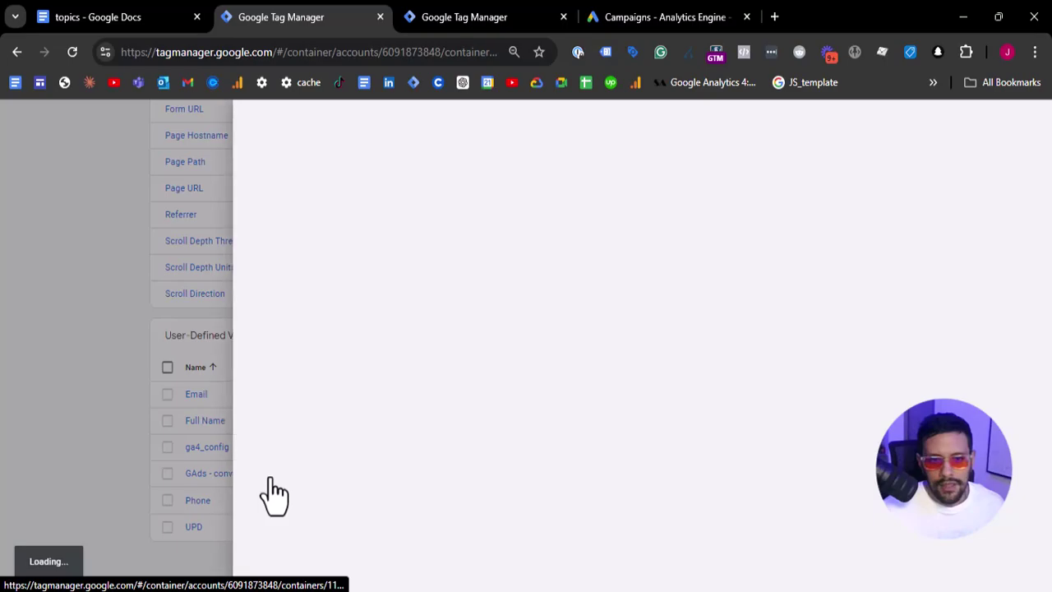
{"action": "left_click", "coordinate": [421, 300]}
{"action": "double_click", "coordinate": [420, 306]}
{"action": "key", "text": "super+c"}
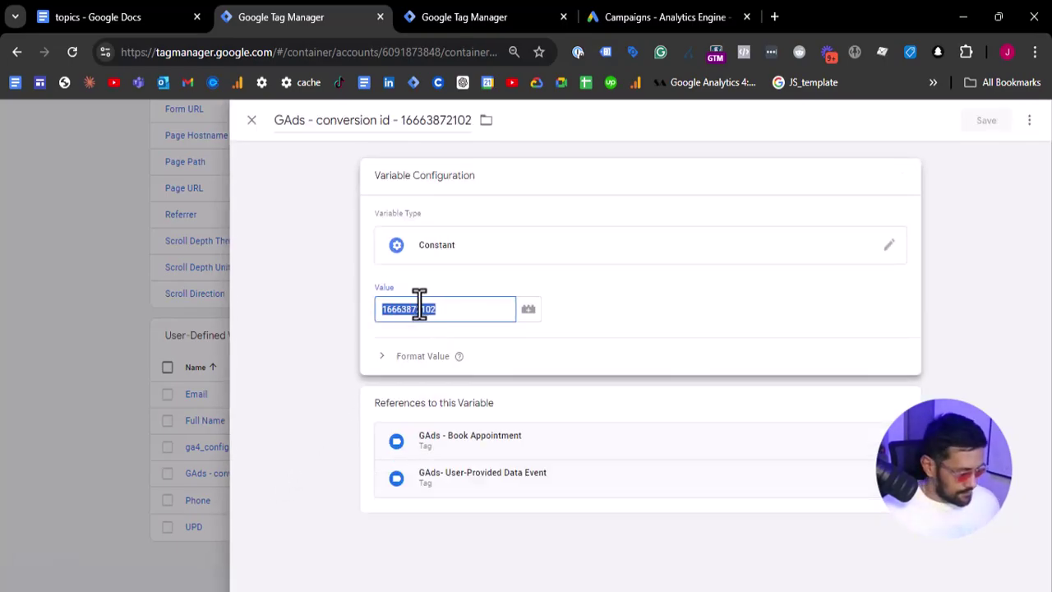
{"action": "left_click", "coordinate": [348, 111]}
{"action": "double_click", "coordinate": [349, 119]}
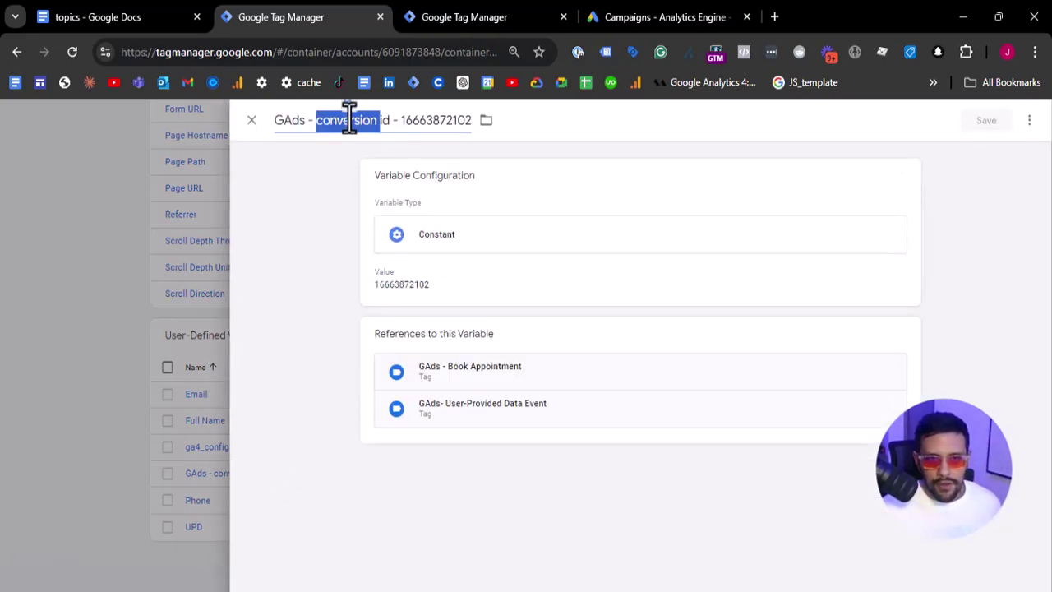
{"action": "triple_click", "coordinate": [350, 119]}
{"action": "left_click", "coordinate": [482, 9]}
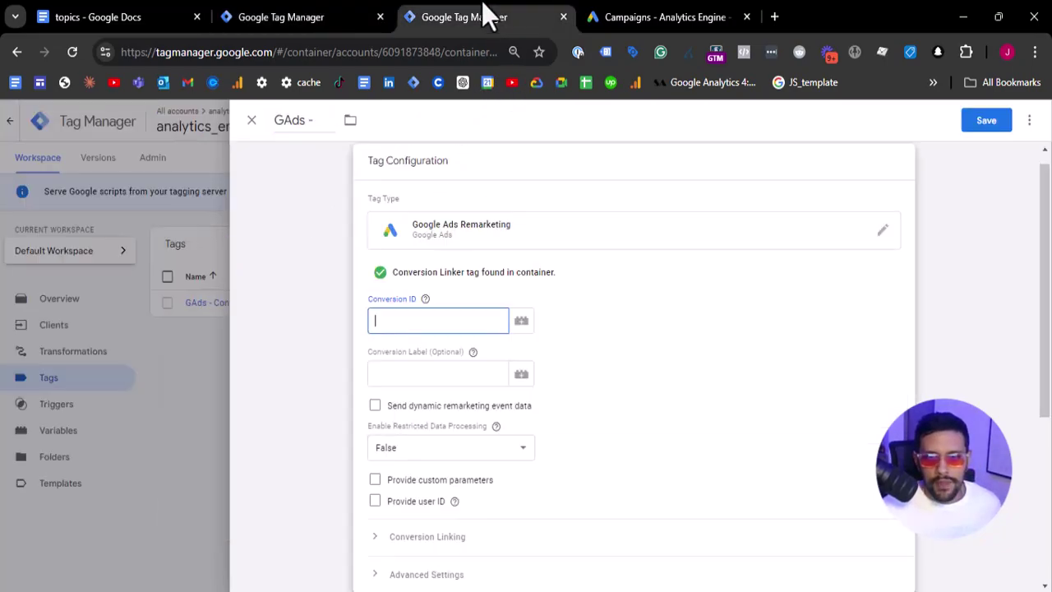
Create a new Conversion ID variable named with the pasted conversion id variable name
{"action": "left_click", "coordinate": [521, 321]}
{"action": "left_click", "coordinate": [1028, 123]}
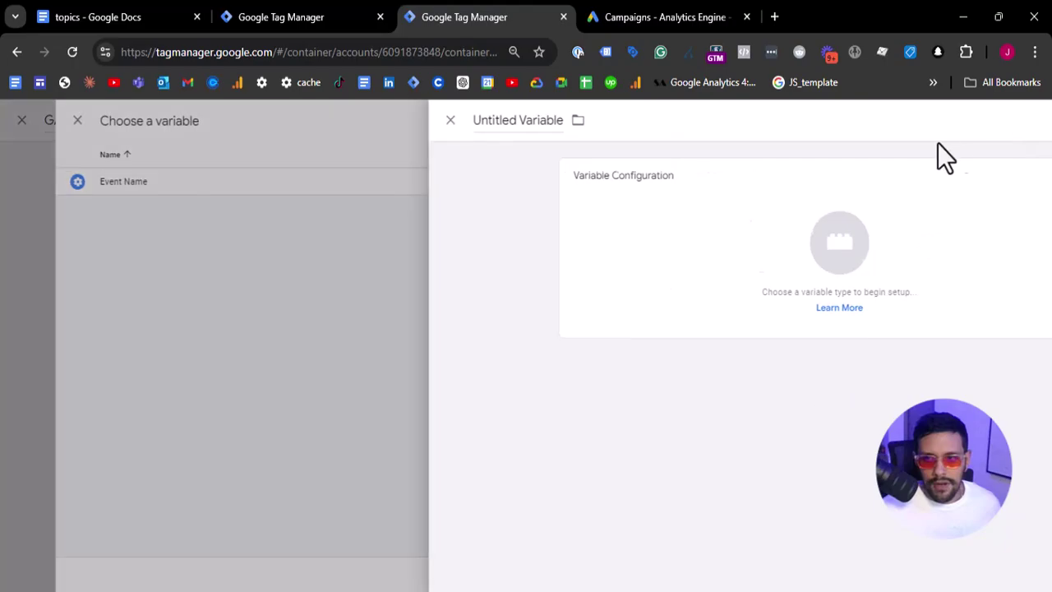
{"action": "left_click", "coordinate": [330, 123]}
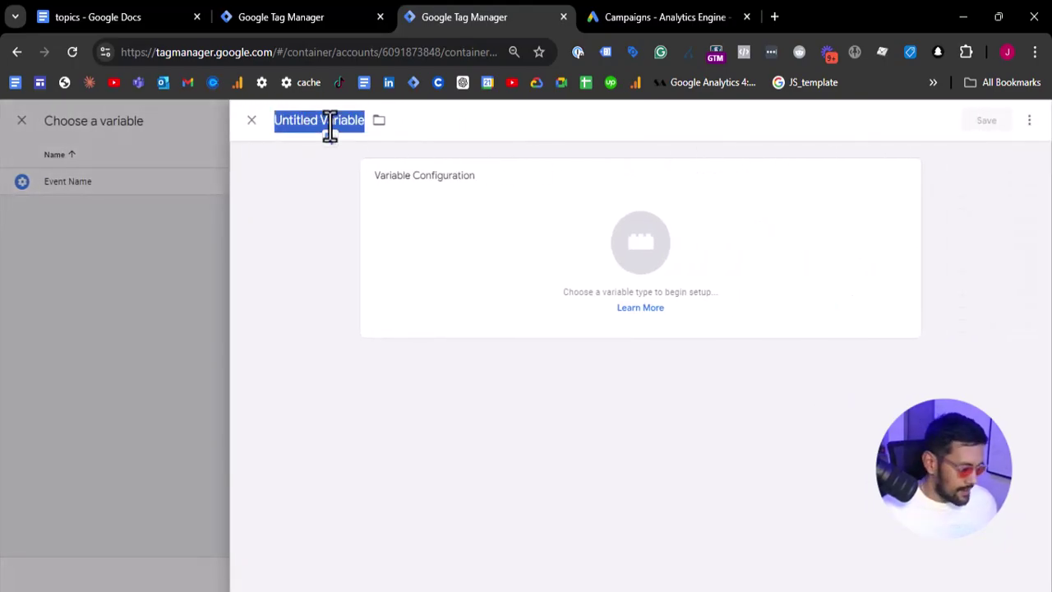
{"action": "type", "text": "co"}
{"action": "key", "text": "BackSpace"}
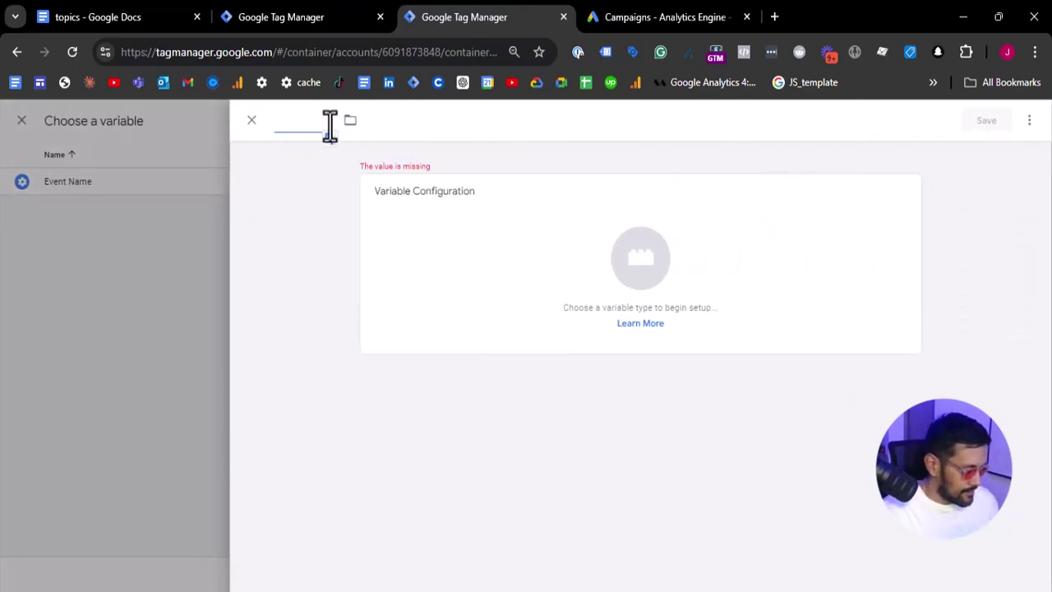
{"action": "key", "text": "super+v"}
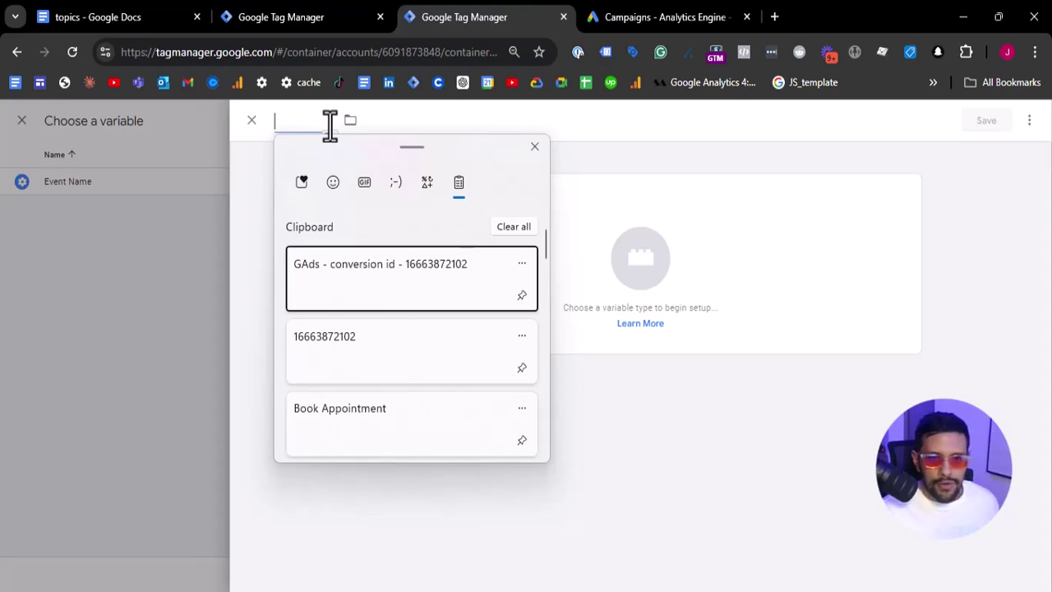
{"action": "key", "text": "Return"}
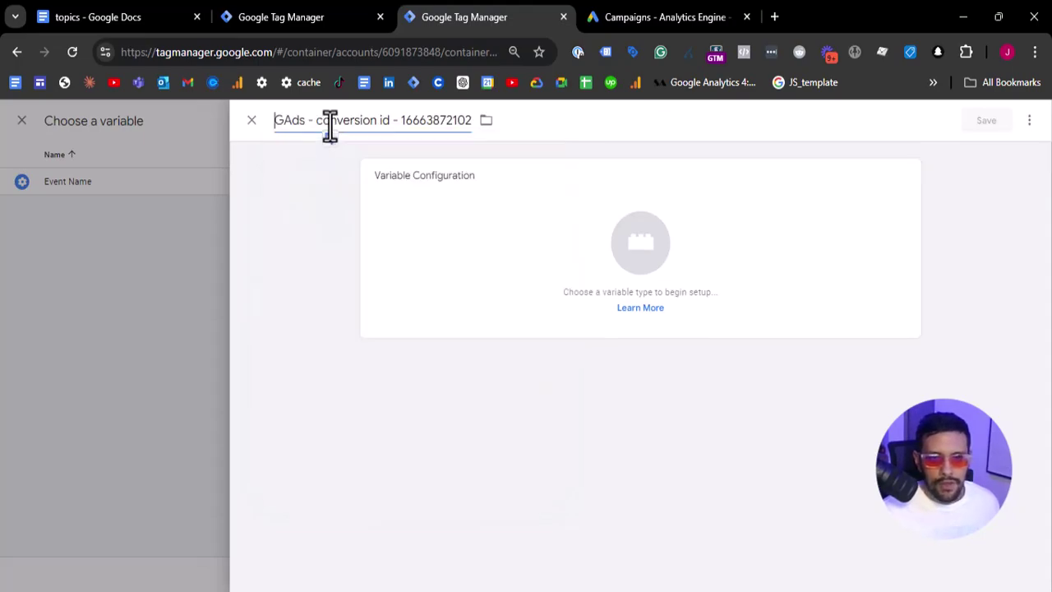
{"action": "left_click", "coordinate": [545, 305]}
{"action": "scroll", "coordinate": [747, 428], "scroll_direction": "down", "scroll_amount": 1}
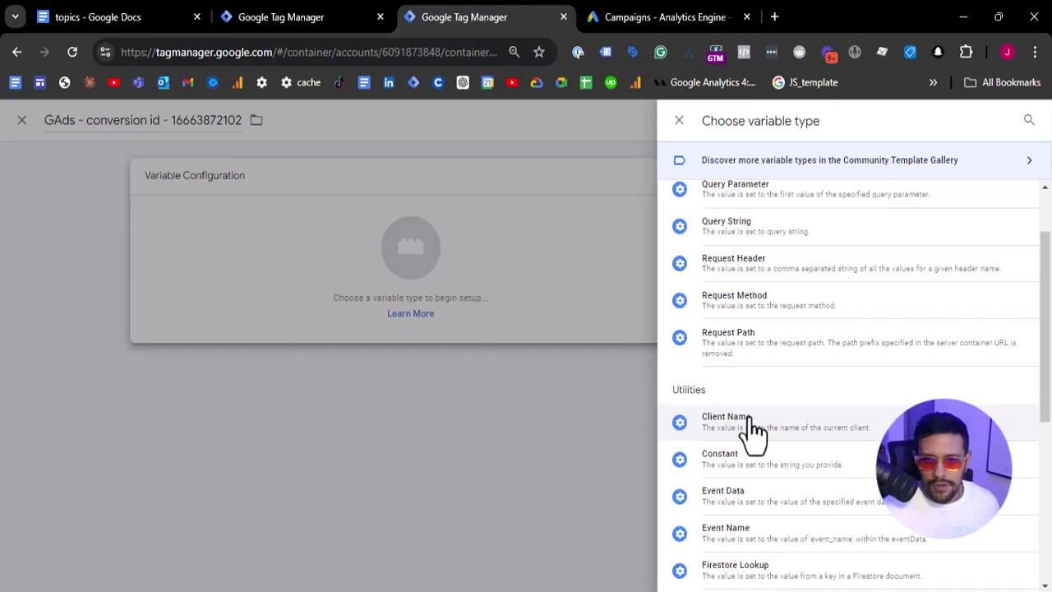
{"action": "left_click", "coordinate": [755, 461]}
{"action": "left_click", "coordinate": [476, 308]}
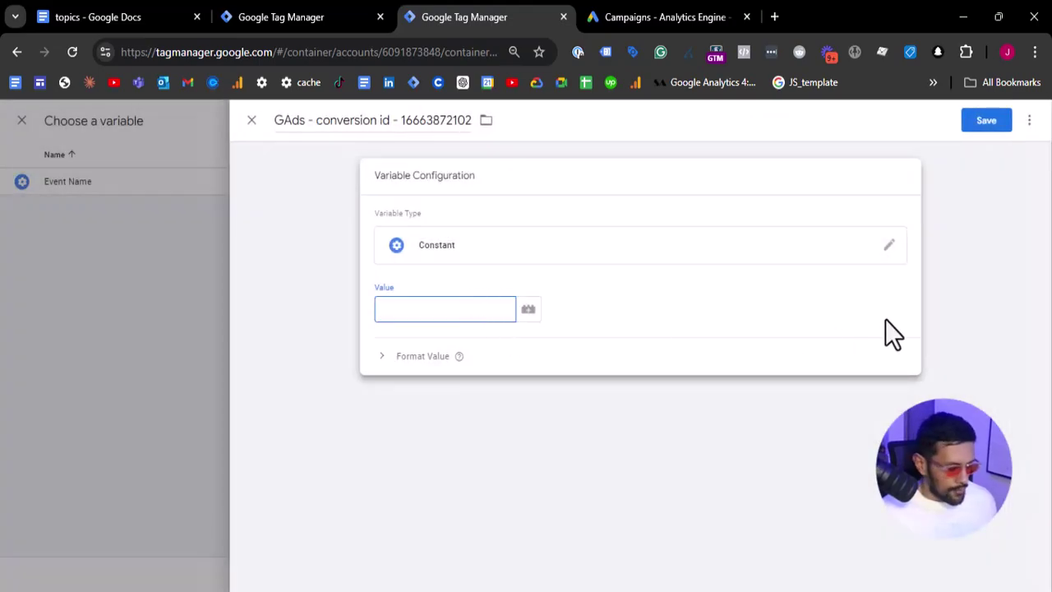
{"action": "key", "text": "super+v"}
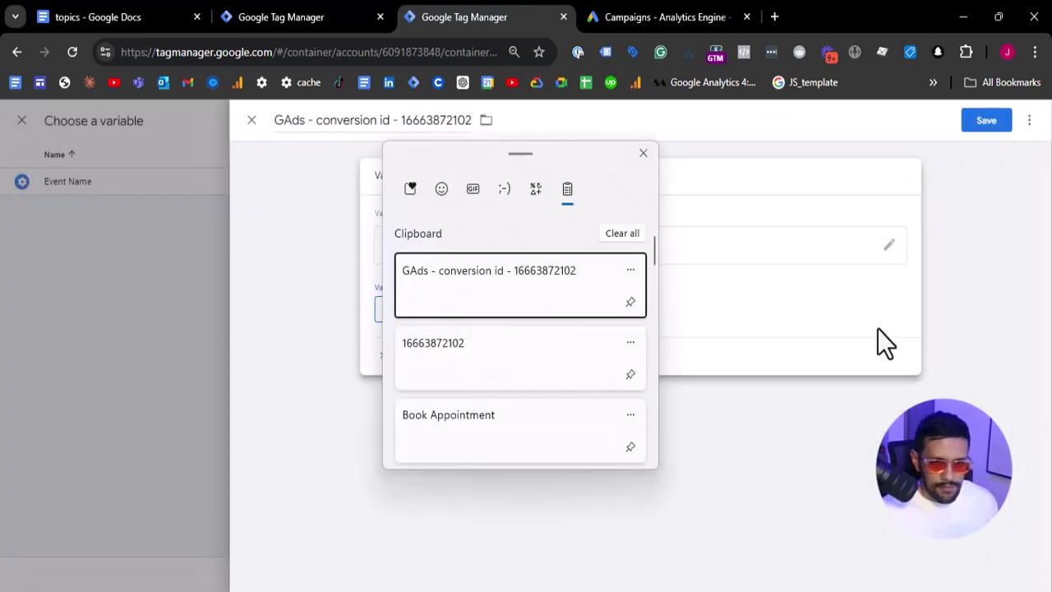
{"action": "left_click", "coordinate": [543, 359]}
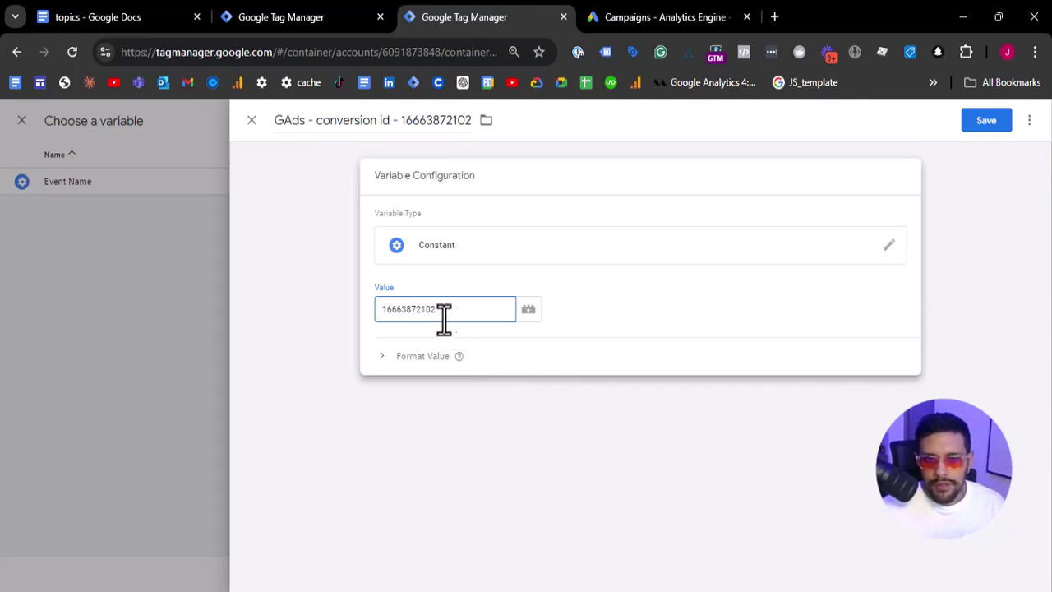
{"action": "left_click", "coordinate": [983, 123]}
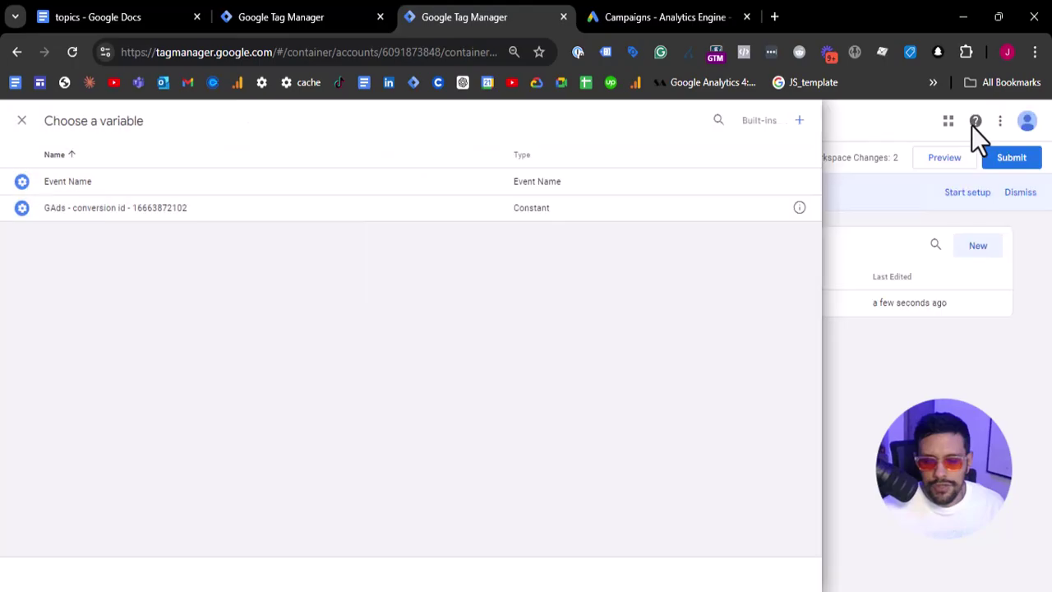
Fire the Remarketing tag on All Pages and save it
{"action": "scroll", "coordinate": [493, 329], "scroll_direction": "down", "scroll_amount": 1}
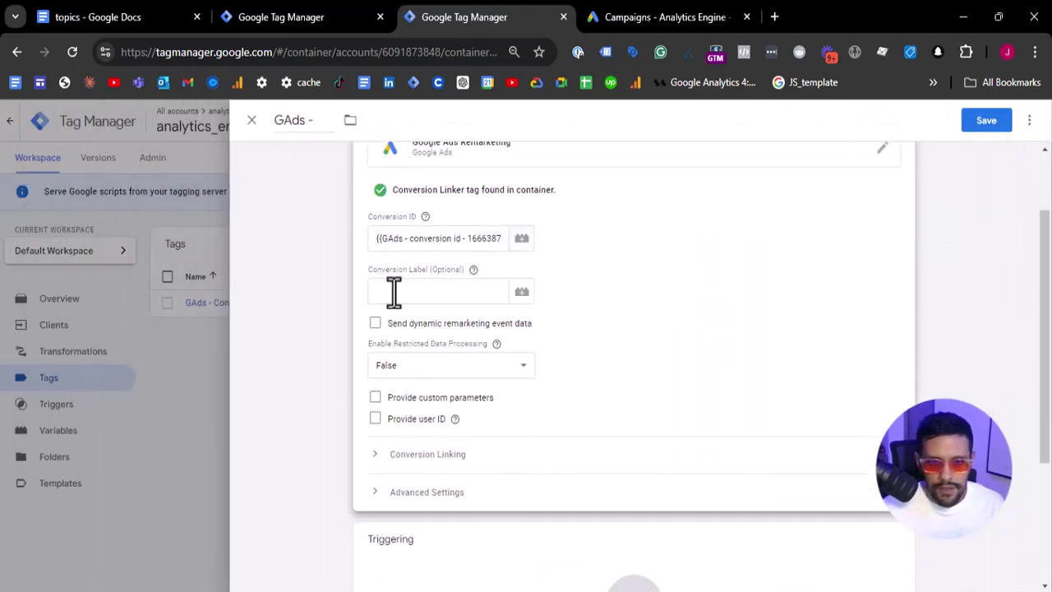
{"action": "scroll", "coordinate": [466, 285], "scroll_direction": "down", "scroll_amount": 2}
{"action": "left_click", "coordinate": [616, 451]}
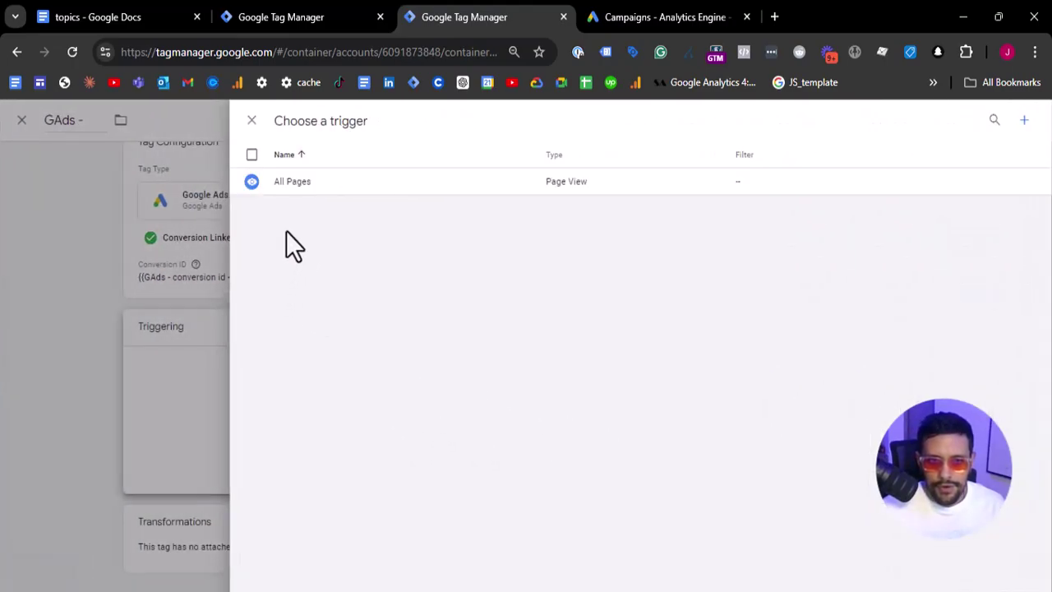
{"action": "left_click", "coordinate": [340, 187]}
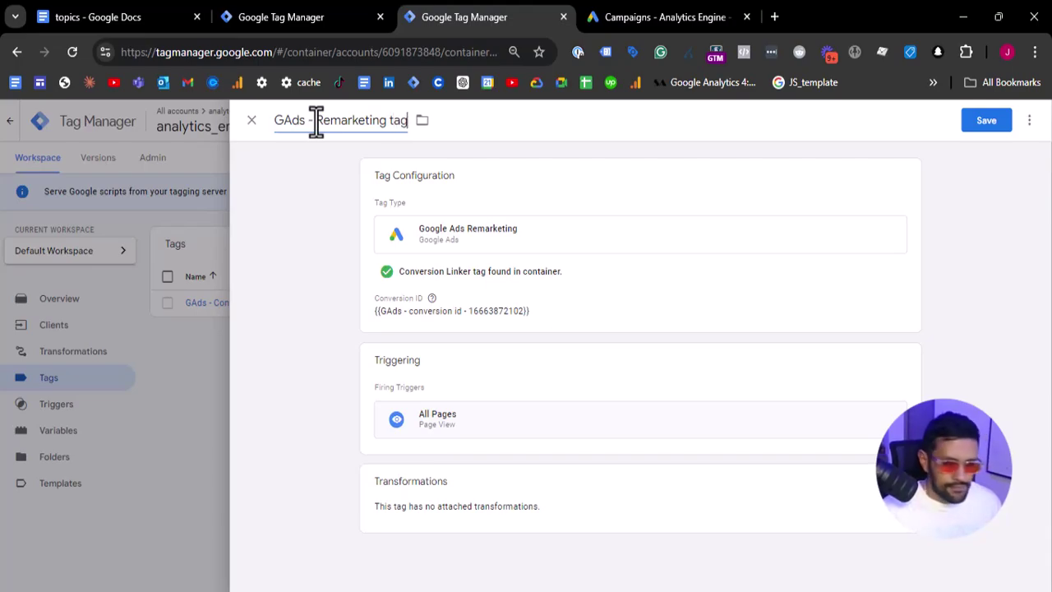
{"action": "left_click", "coordinate": [985, 123]}
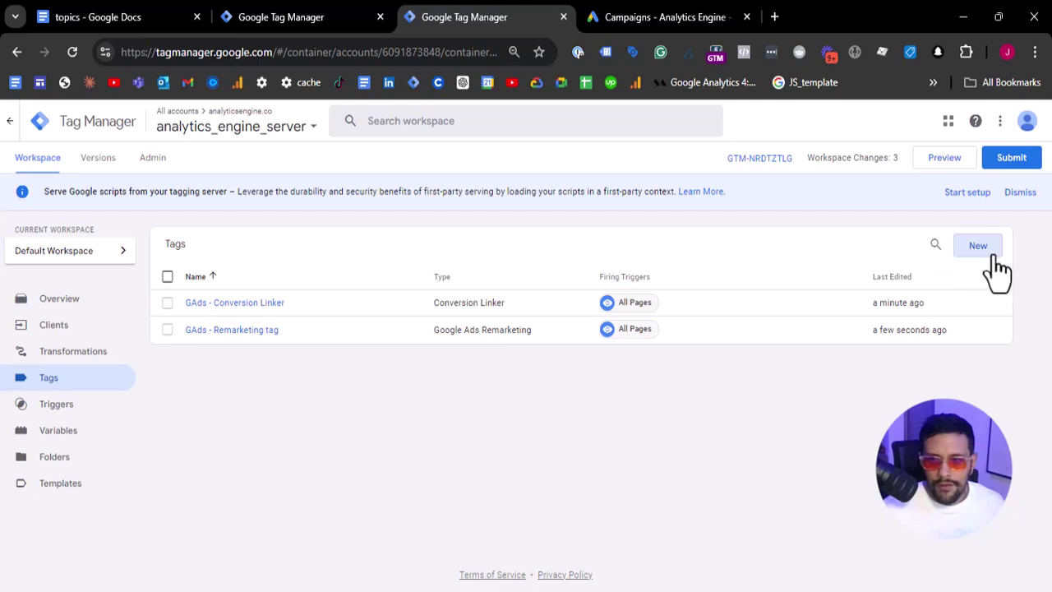
Start a new tag and copy the client container's GAds- User-Provided Data Event tag name
{"action": "left_click", "coordinate": [991, 257]}
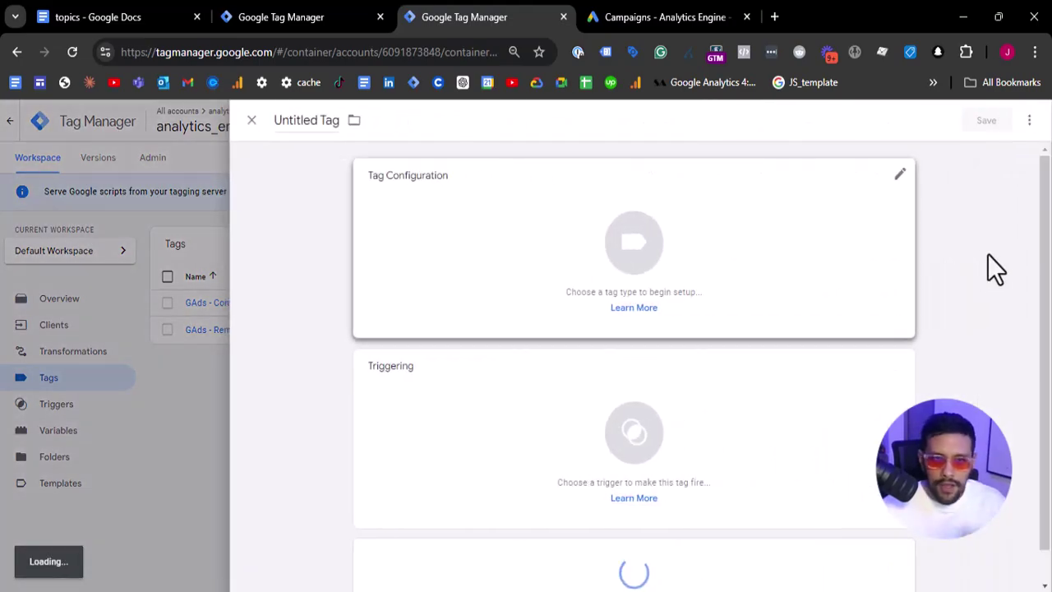
{"action": "left_click", "coordinate": [280, 19]}
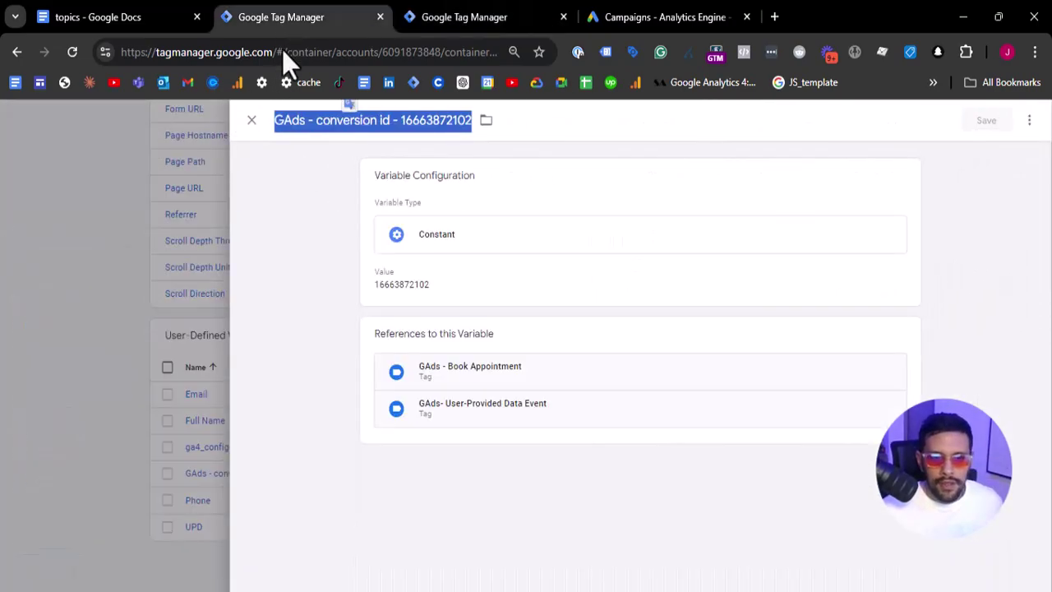
{"action": "left_click", "coordinate": [206, 362]}
{"action": "scroll", "coordinate": [195, 360], "scroll_direction": "up", "scroll_amount": 10}
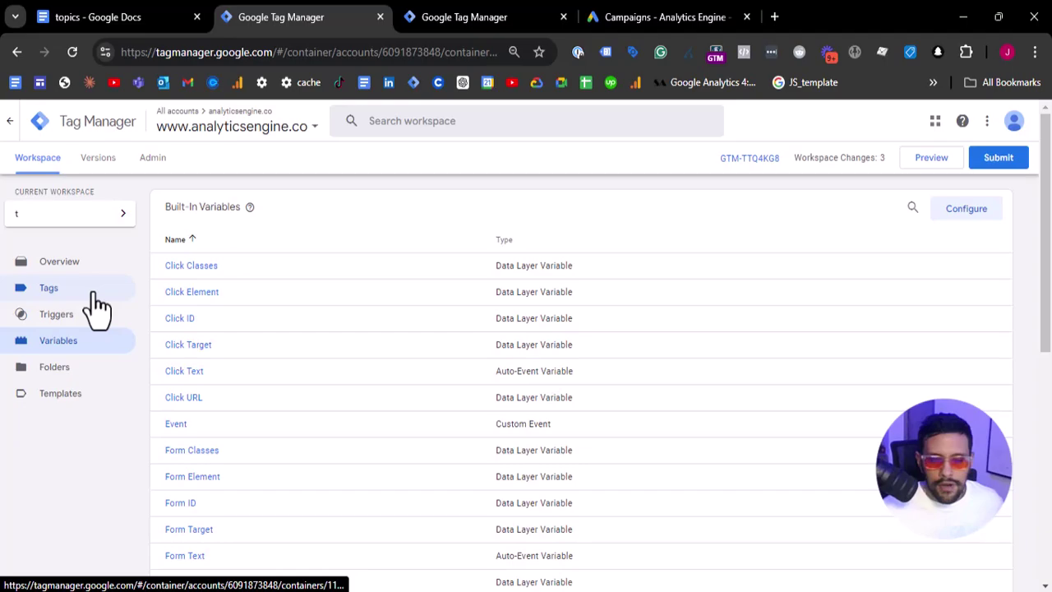
{"action": "left_click", "coordinate": [89, 289]}
{"action": "left_click", "coordinate": [275, 403]}
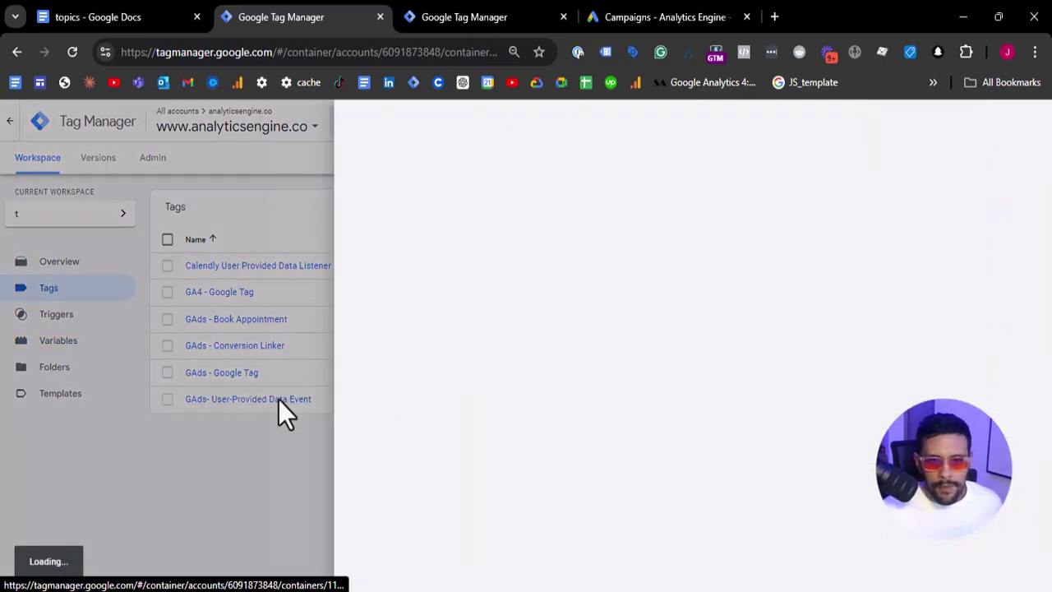
{"action": "left_click_drag", "start_coordinate": [274, 120], "coordinate": [306, 120]}
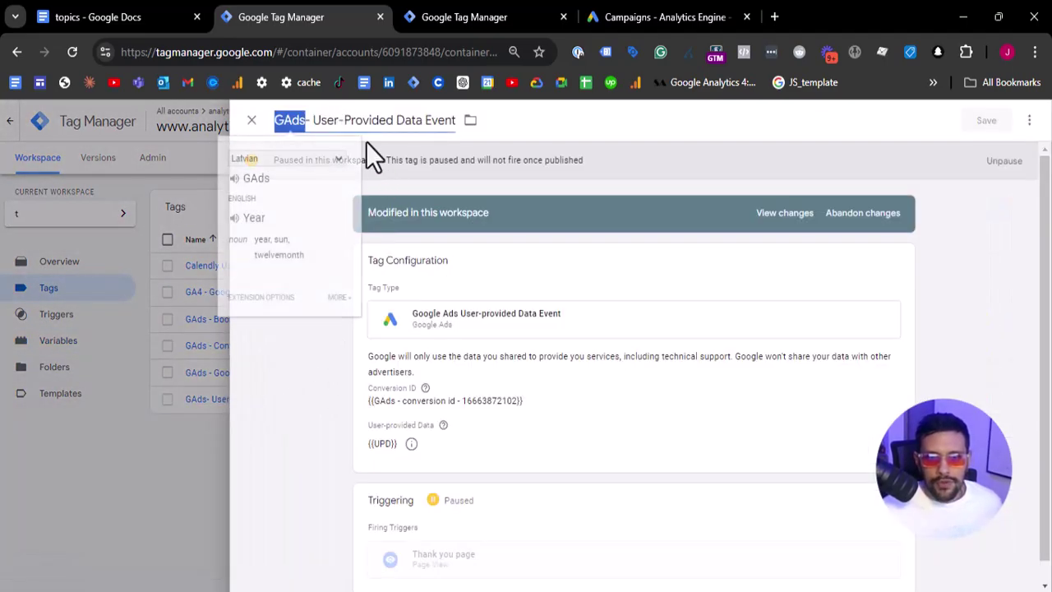
{"action": "triple_click", "coordinate": [352, 120]}
{"action": "key", "text": "ctrl+c"}
Title the new tag 'GAds- User-Provided Data Event' with type Google Ads User-provided Data Event
{"action": "left_click", "coordinate": [517, 13]}
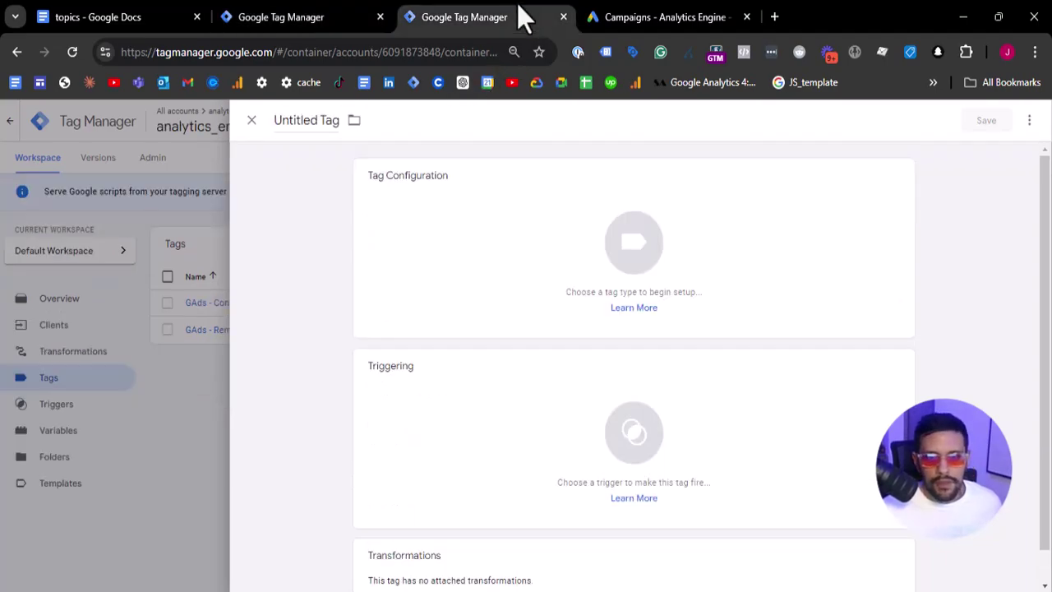
{"action": "left_click", "coordinate": [322, 120]}
{"action": "key", "text": "ctrl+v"}
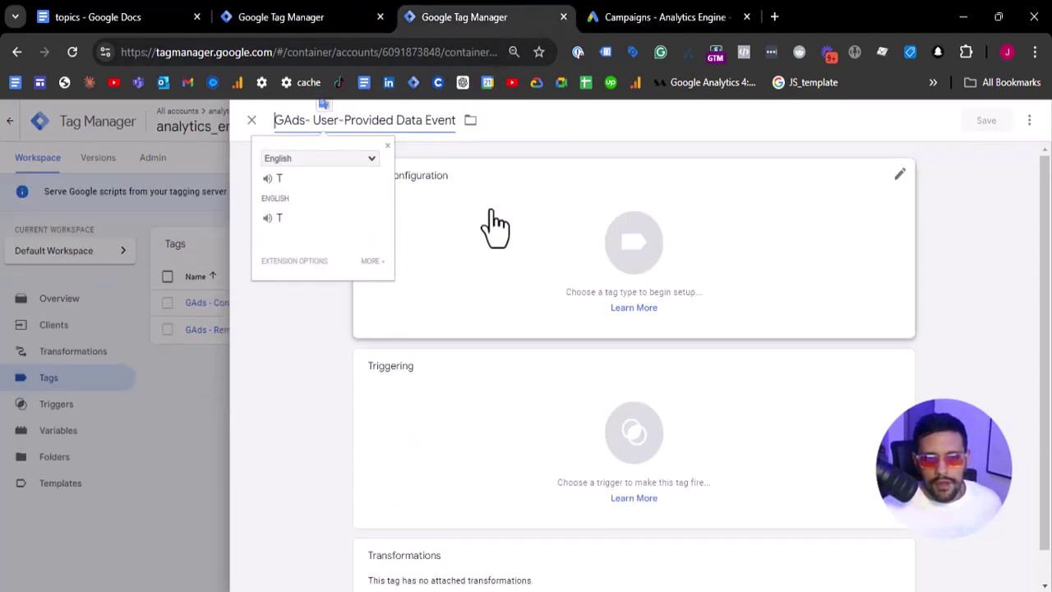
{"action": "left_click", "coordinate": [493, 222]}
{"action": "left_click", "coordinate": [814, 288]}
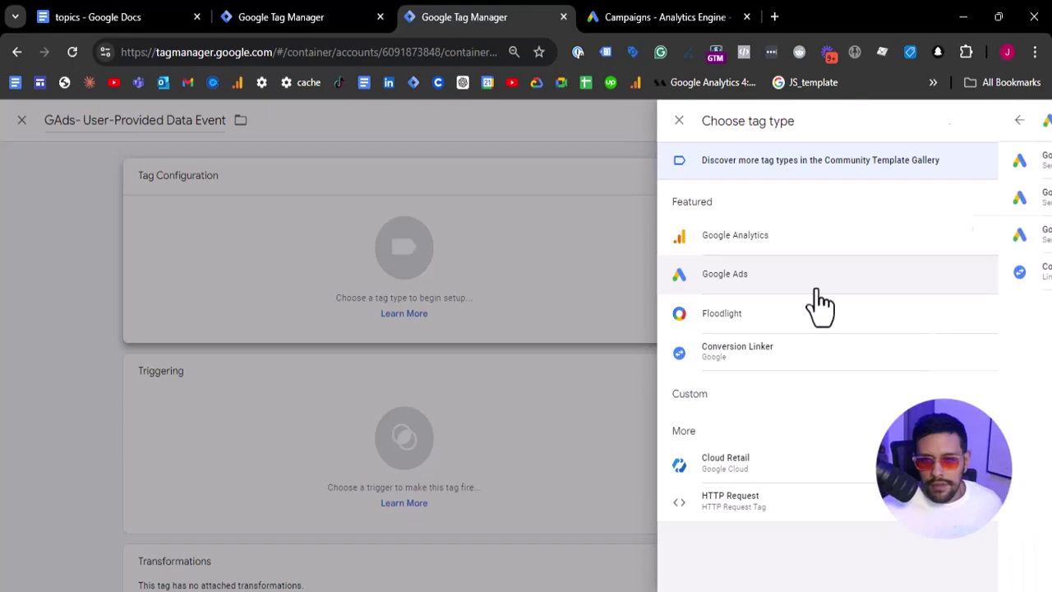
{"action": "left_click", "coordinate": [783, 240]}
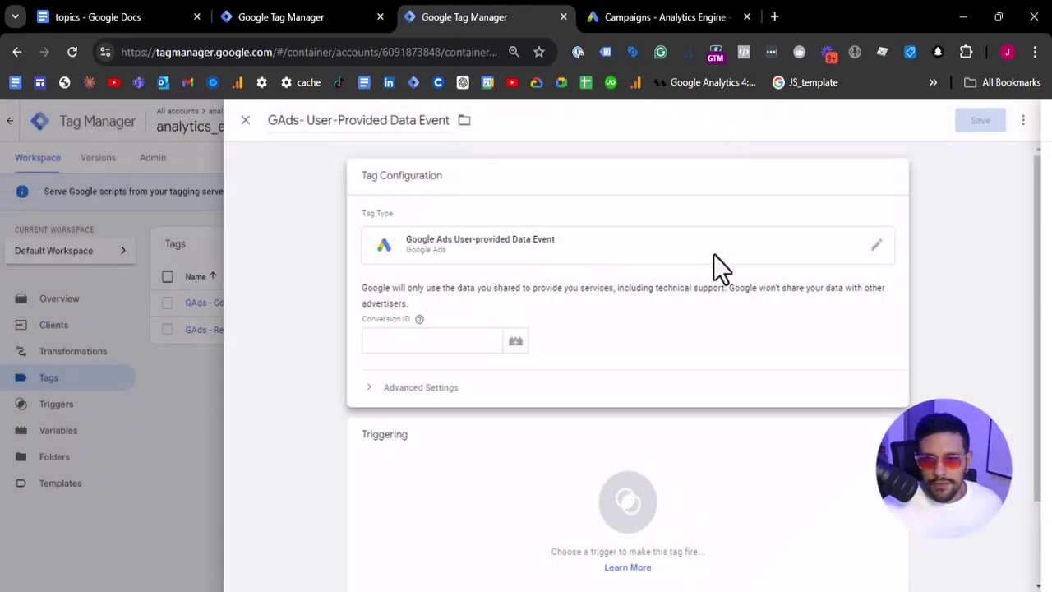
Set its Conversion ID to the conversion id variable using {{
{"action": "left_click", "coordinate": [419, 342]}
{"action": "type", "text": "{"}
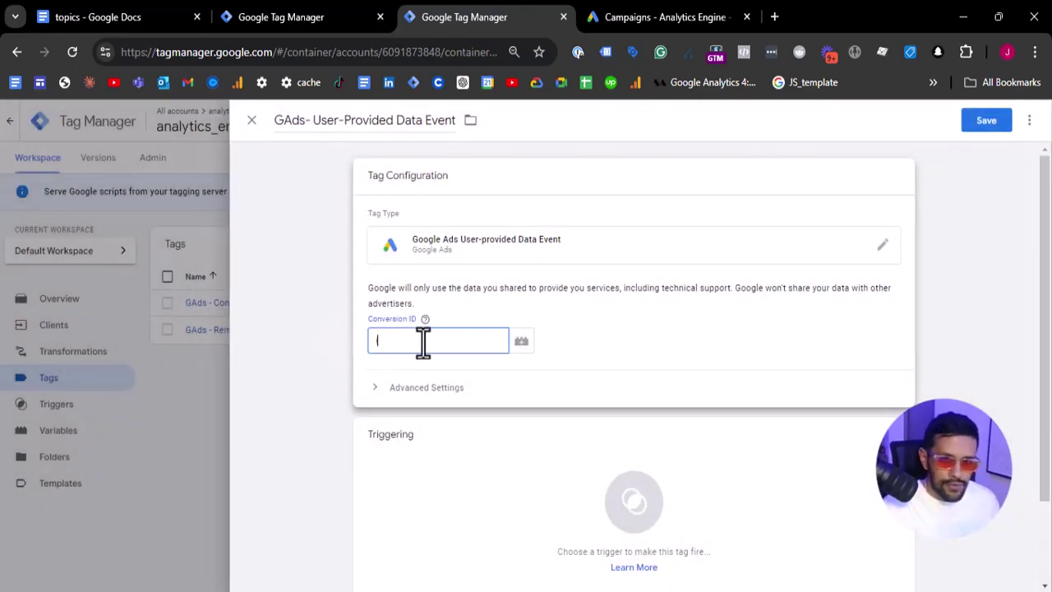
{"action": "type", "text": "{"}
{"action": "key", "text": "Down"}
{"action": "key", "text": "Down"}
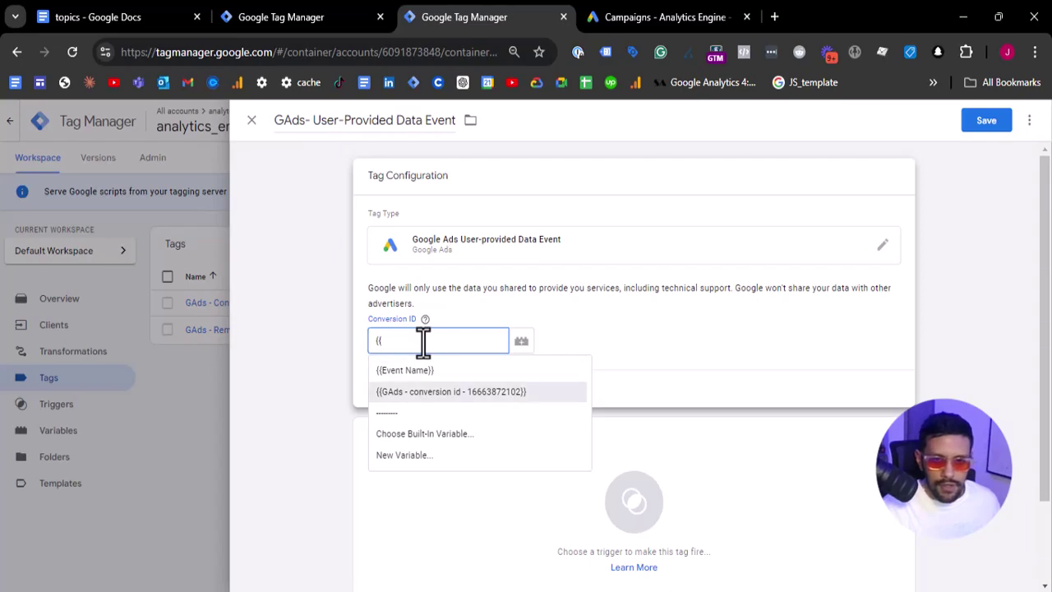
{"action": "key", "text": "Return"}
Begin a new firing trigger, checking the client's GAds - Book Appointment tag name for reference
{"action": "left_click", "coordinate": [608, 453]}
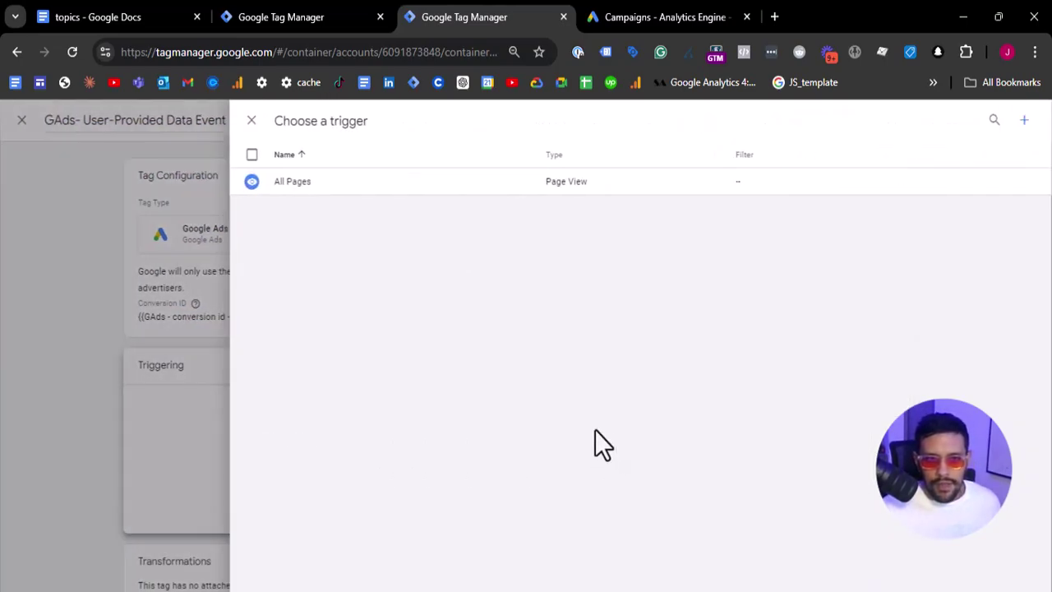
{"action": "left_click", "coordinate": [1023, 122]}
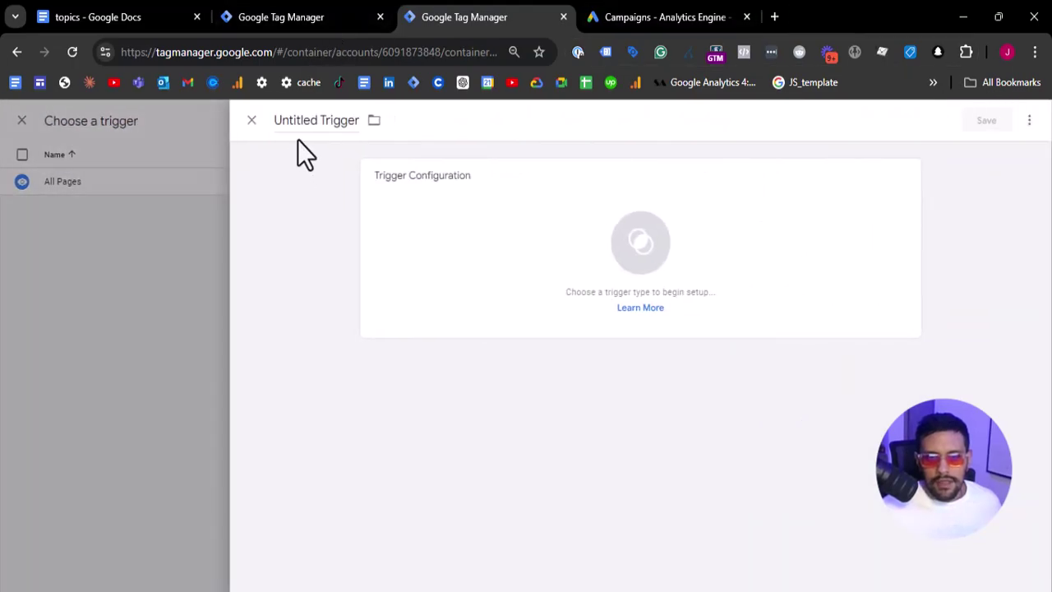
{"action": "left_click", "coordinate": [332, 11]}
{"action": "left_click", "coordinate": [190, 346]}
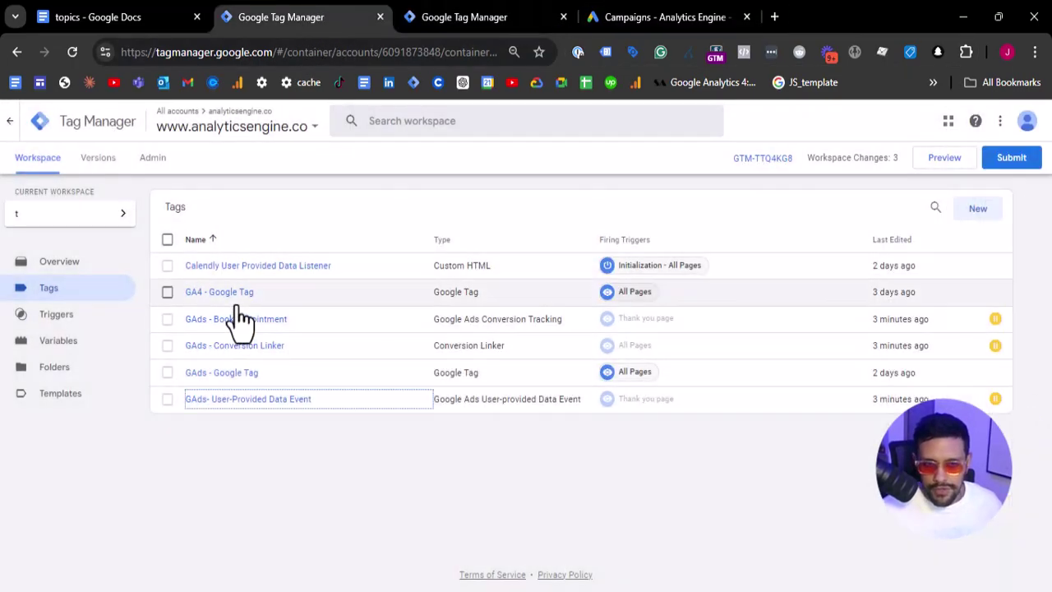
{"action": "left_click", "coordinate": [253, 321]}
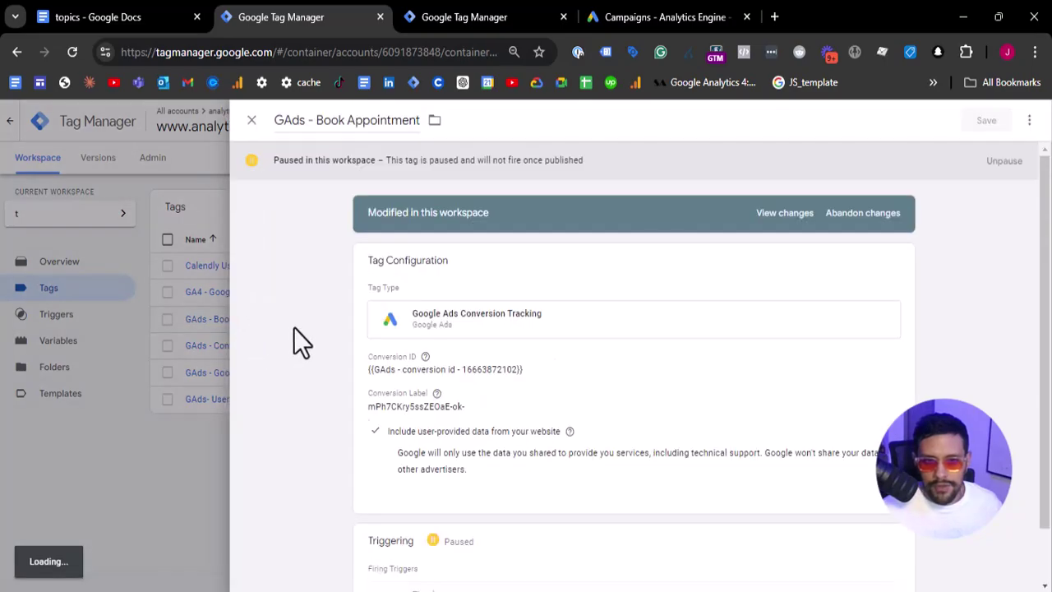
{"action": "left_click_drag", "start_coordinate": [316, 120], "coordinate": [418, 127]}
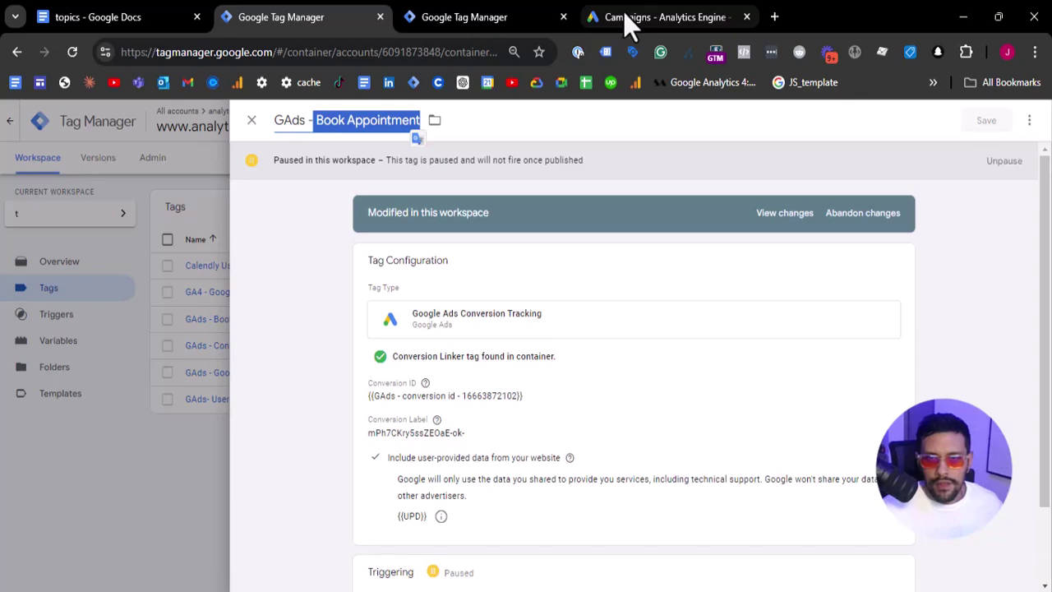
{"action": "left_click", "coordinate": [624, 13]}
{"action": "left_click", "coordinate": [486, 13]}
Name the trigger book_appointment as a Custom Event listening for book_appointment
{"action": "triple_click", "coordinate": [319, 125]}
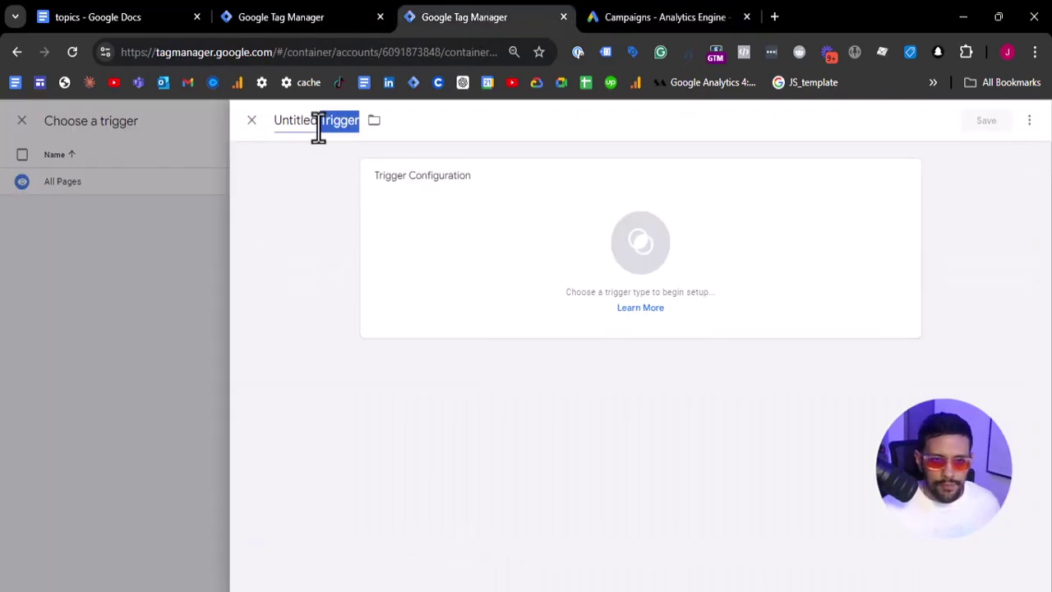
{"action": "type", "text": "boo"}
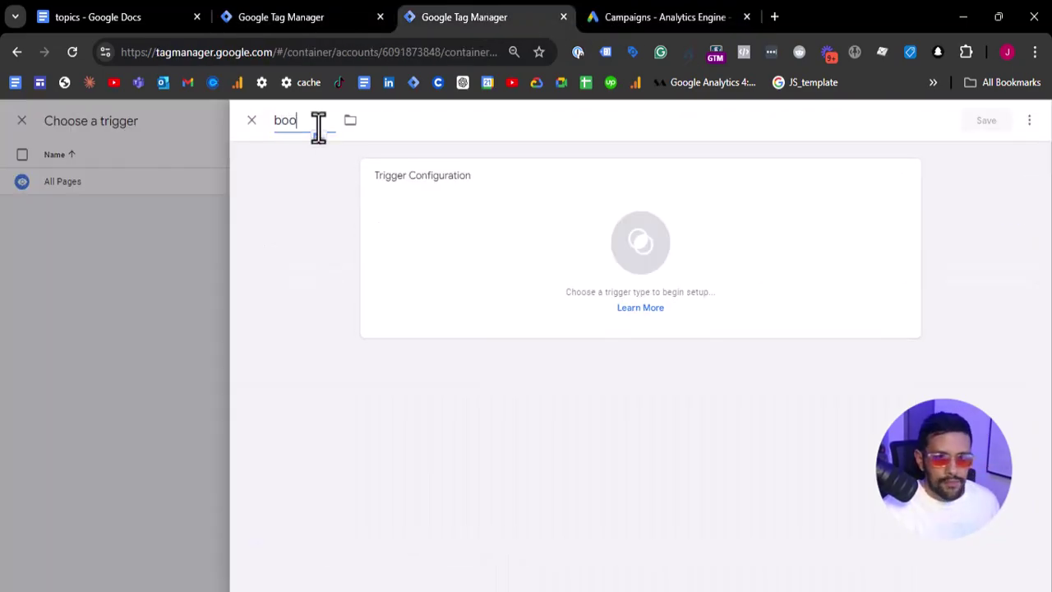
{"action": "type", "text": "k_a"}
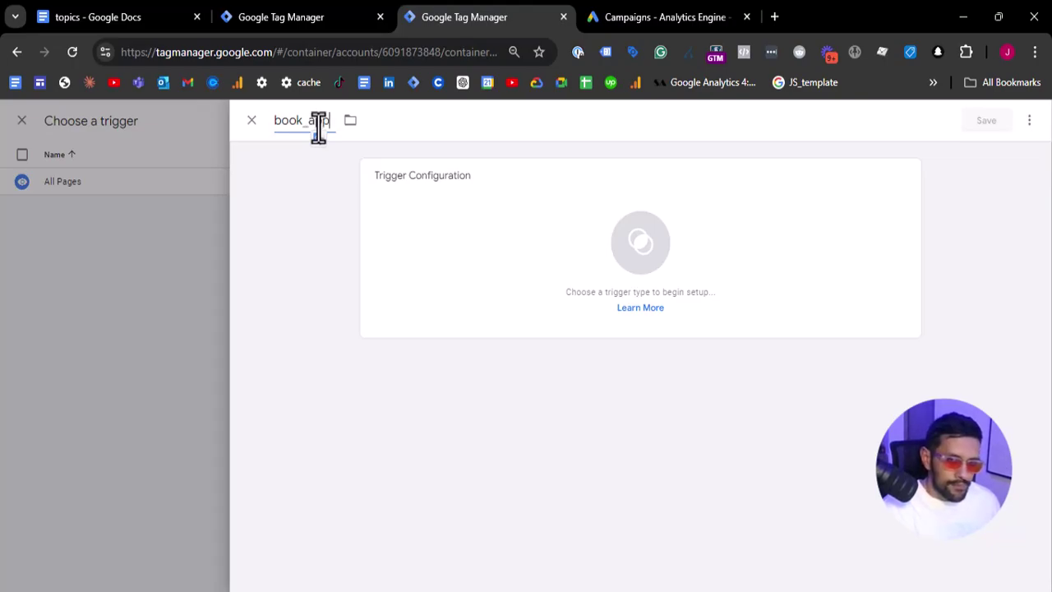
{"action": "type", "text": "ppointment"}
{"action": "key", "text": "BackSpace"}
{"action": "key", "text": "BackSpace"}
{"action": "key", "text": "BackSpace"}
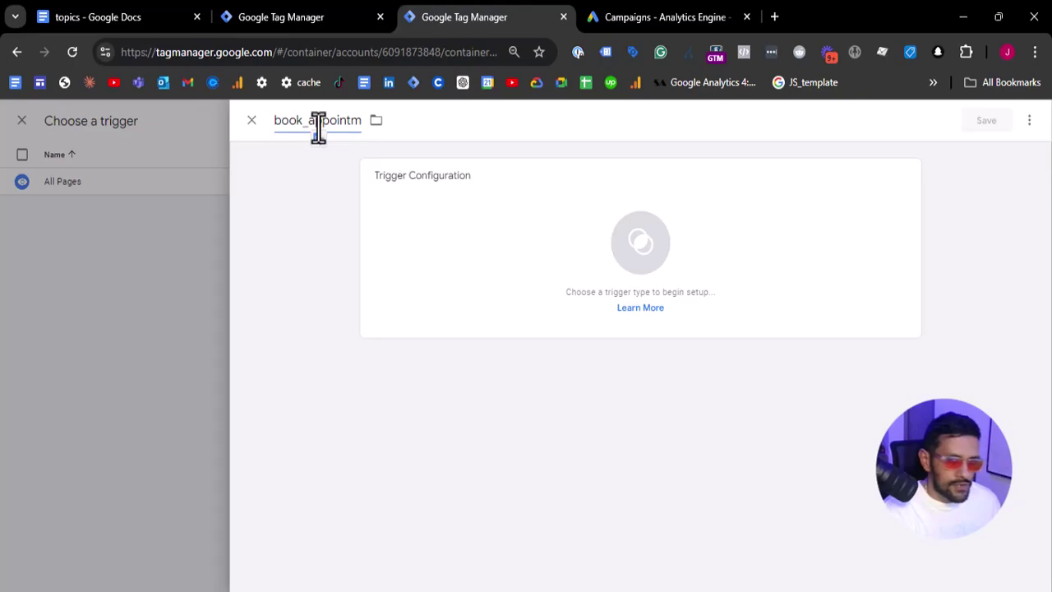
{"action": "type", "text": "ent"}
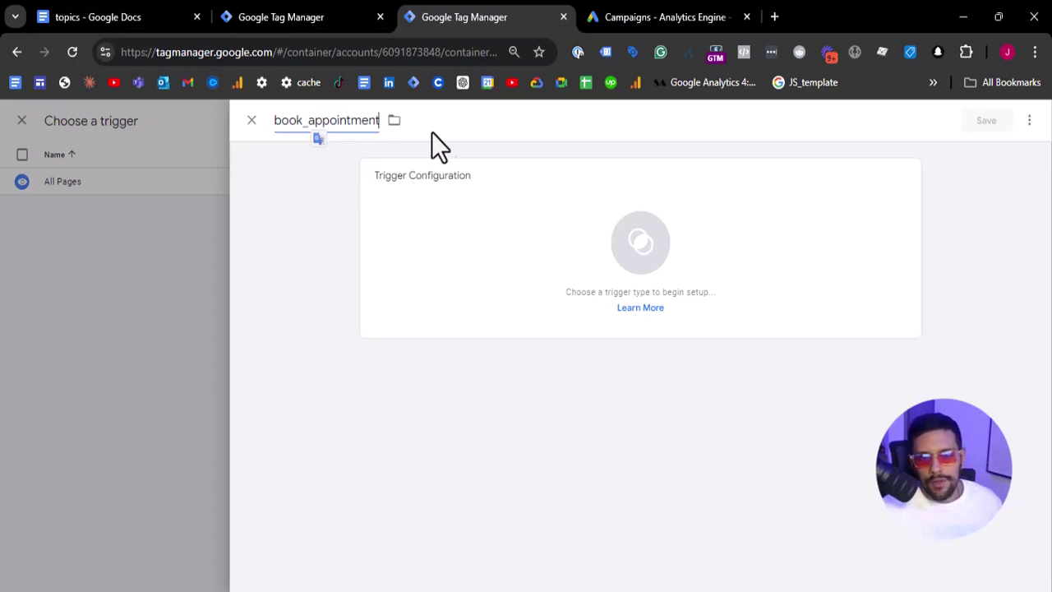
{"action": "left_click", "coordinate": [495, 235]}
{"action": "left_click", "coordinate": [757, 199]}
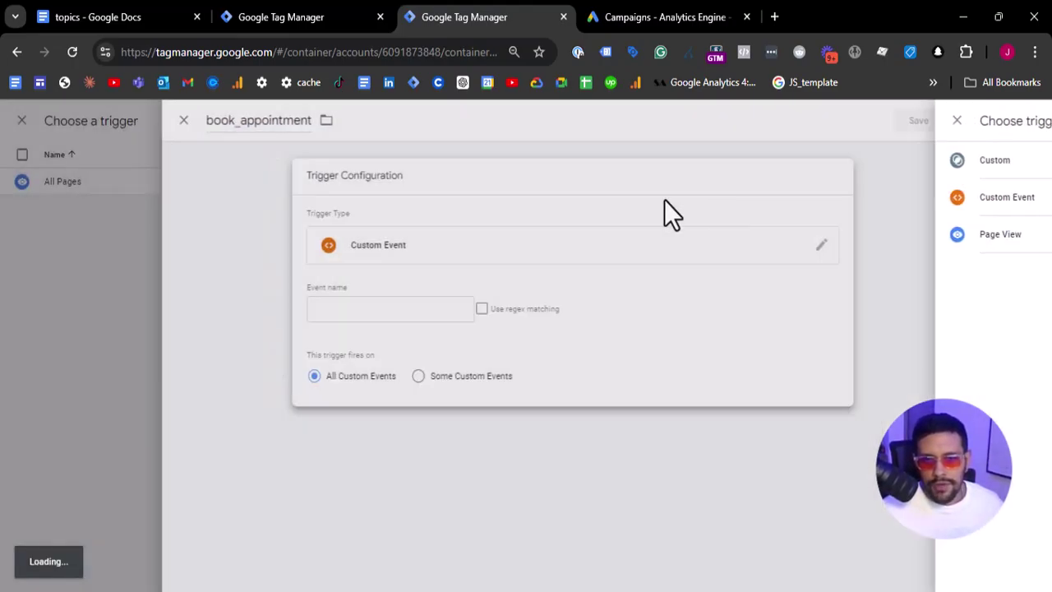
{"action": "left_click", "coordinate": [454, 315]}
{"action": "type", "text": "book_appointment"}
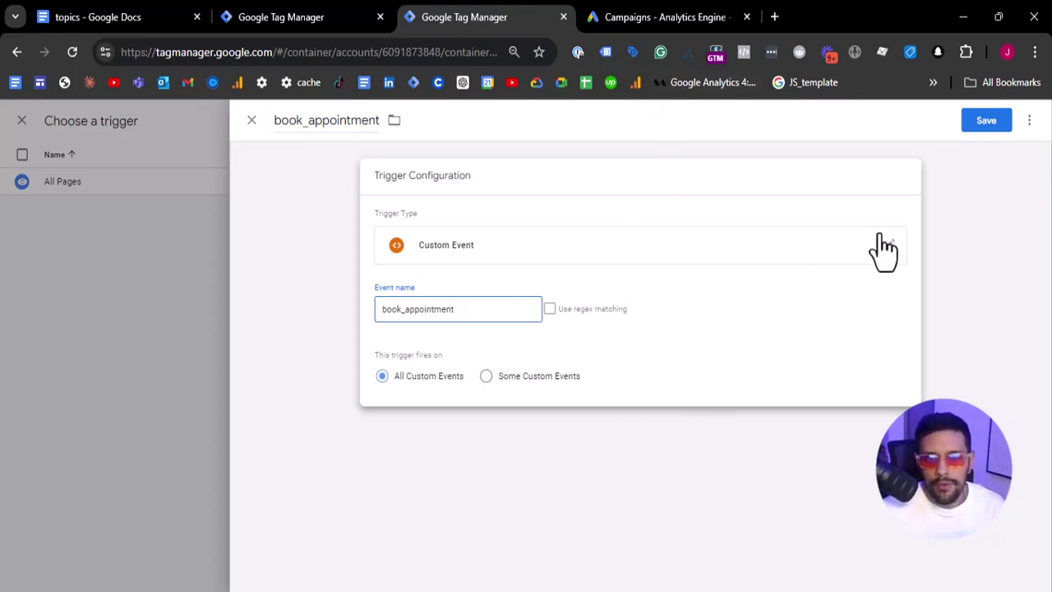
Save the book_appointment trigger and the GAds- User-Provided Data Event tag that uses it
{"action": "left_click", "coordinate": [983, 131]}
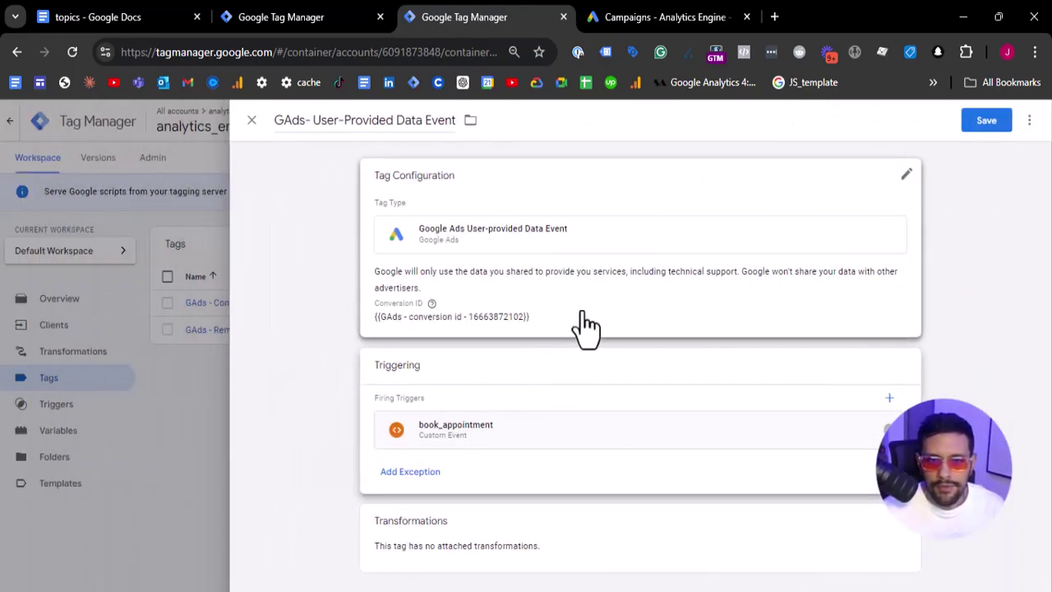
{"action": "left_click", "coordinate": [586, 312]}
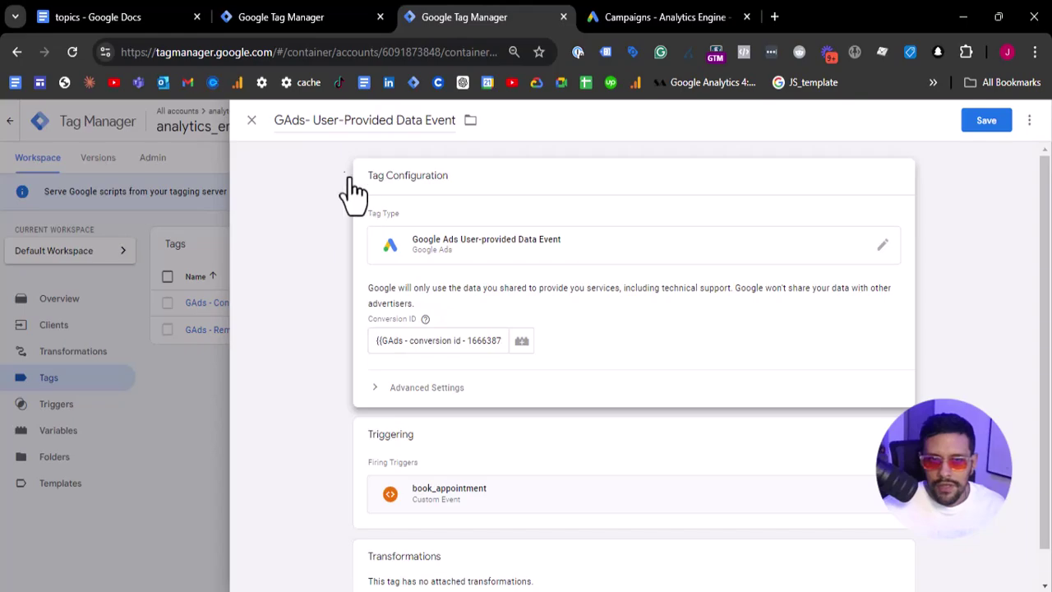
{"action": "left_click", "coordinate": [314, 128]}
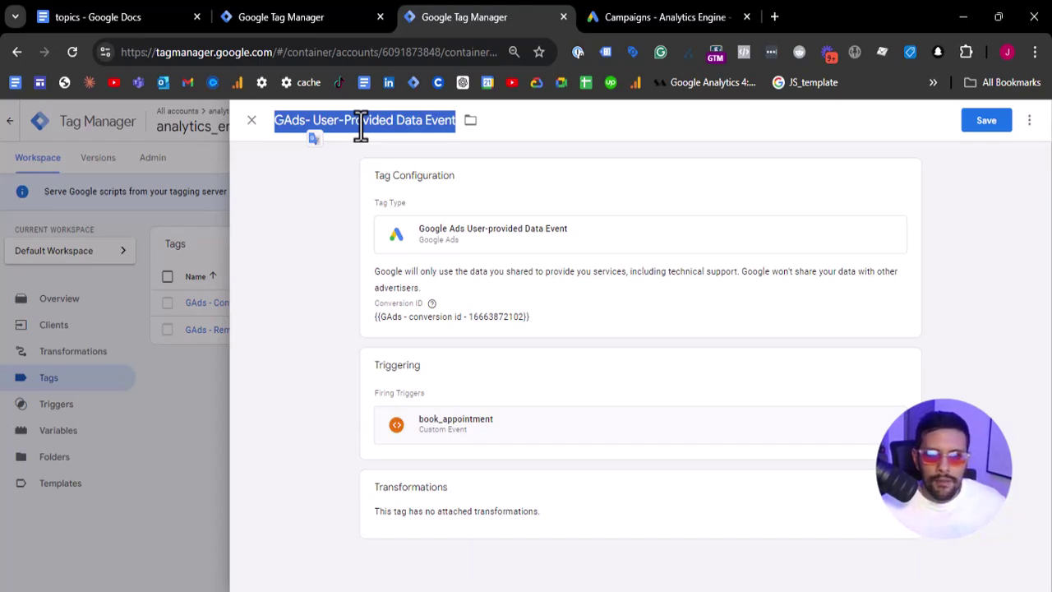
{"action": "left_click", "coordinate": [984, 127]}
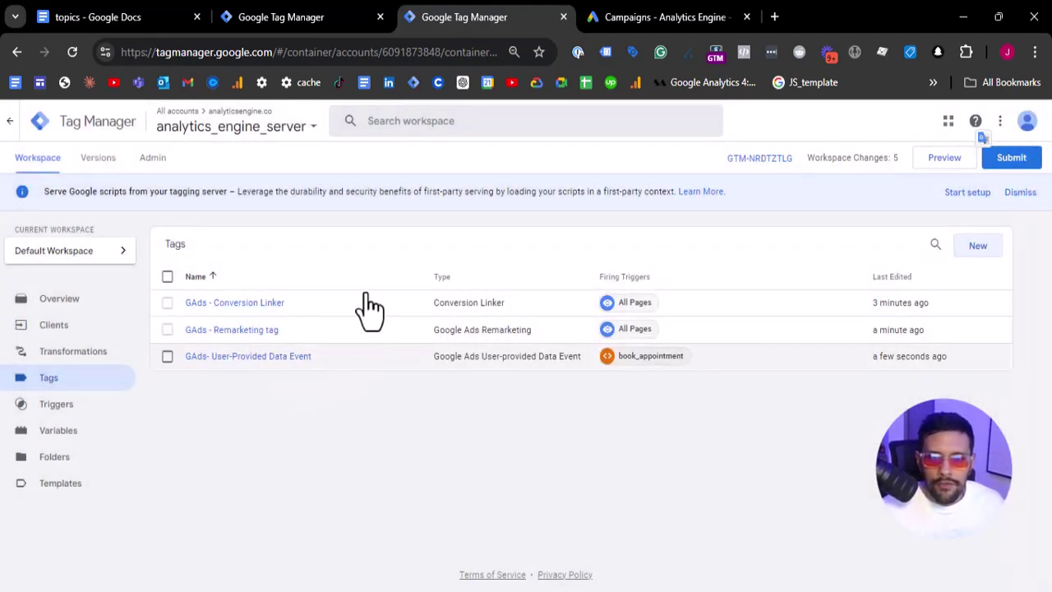
{"action": "left_click", "coordinate": [319, 11]}
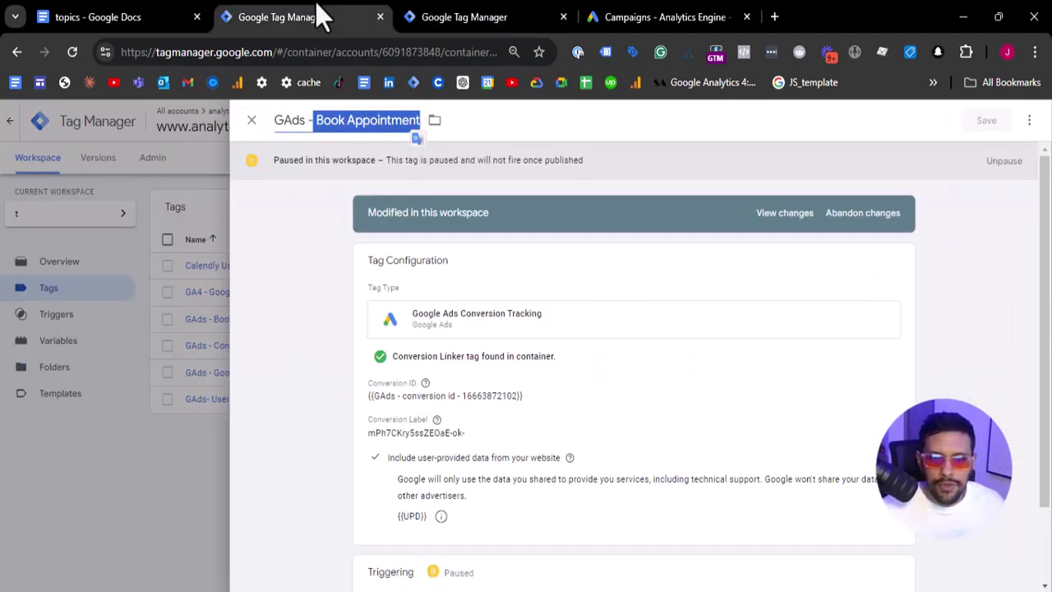
Open the website container's GAds - Book Appointment tag and its extra actions menu
{"action": "left_click", "coordinate": [196, 379]}
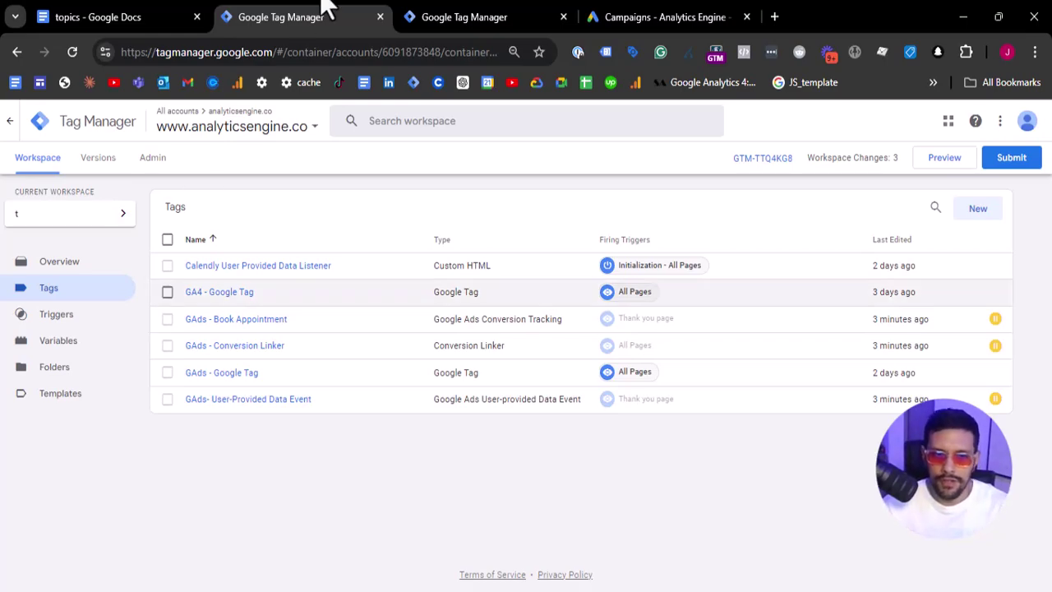
{"action": "left_click", "coordinate": [221, 319]}
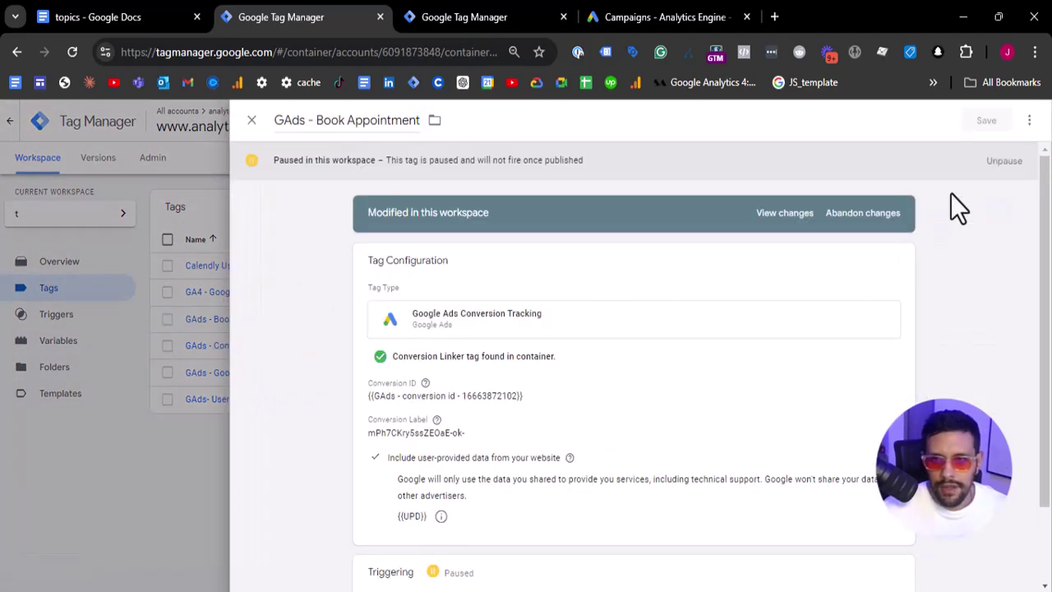
{"action": "left_click", "coordinate": [1029, 121]}
Copy the conversion tag and rename the copy to 'GA4 - Event - Book Appointment'
{"action": "left_click", "coordinate": [1013, 152]}
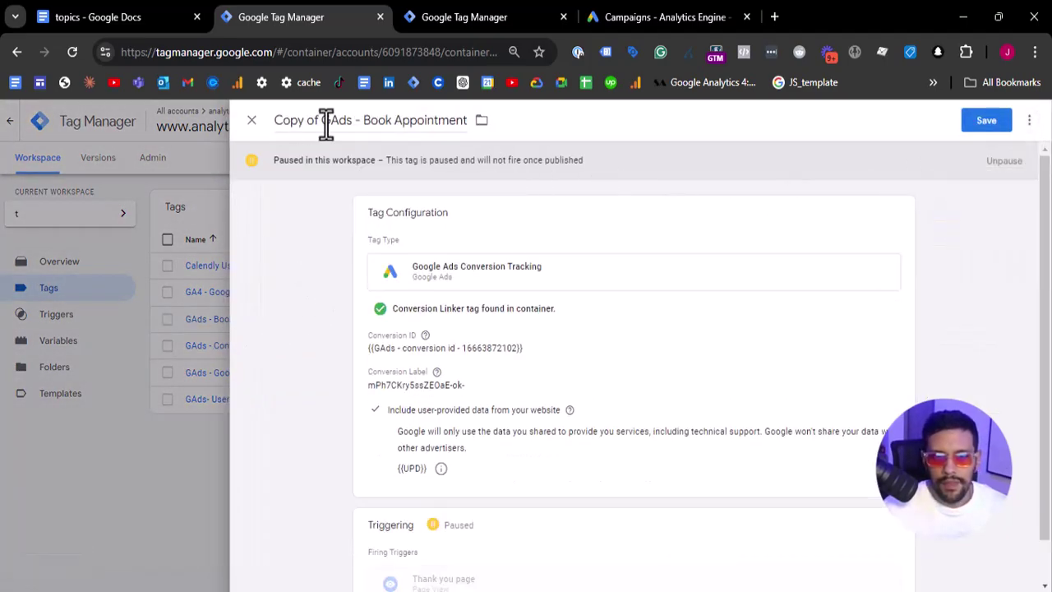
{"action": "left_click_drag", "start_coordinate": [352, 122], "coordinate": [273, 122]}
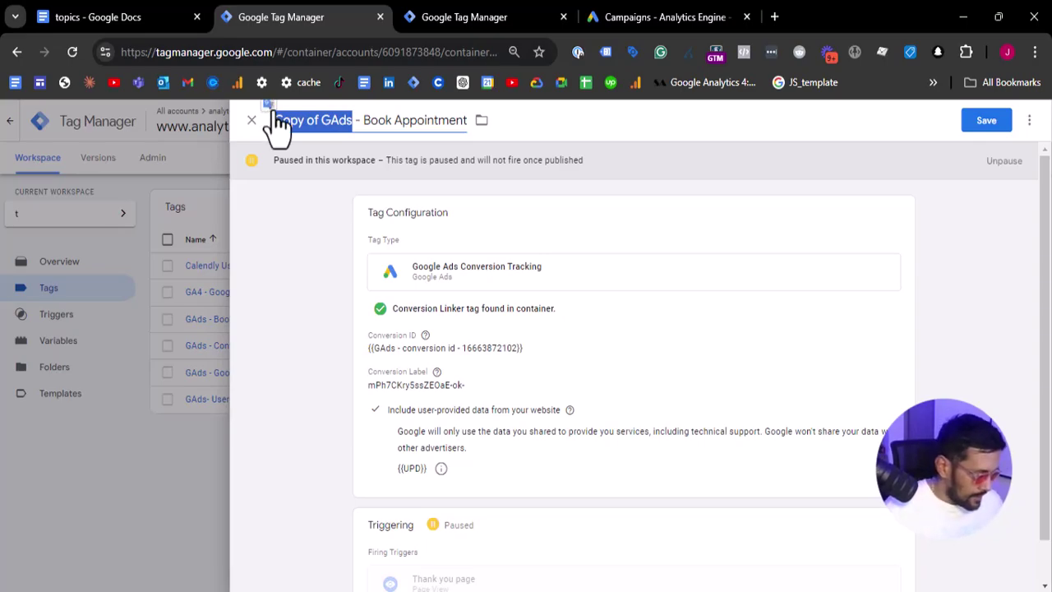
{"action": "type", "text": "GA4"}
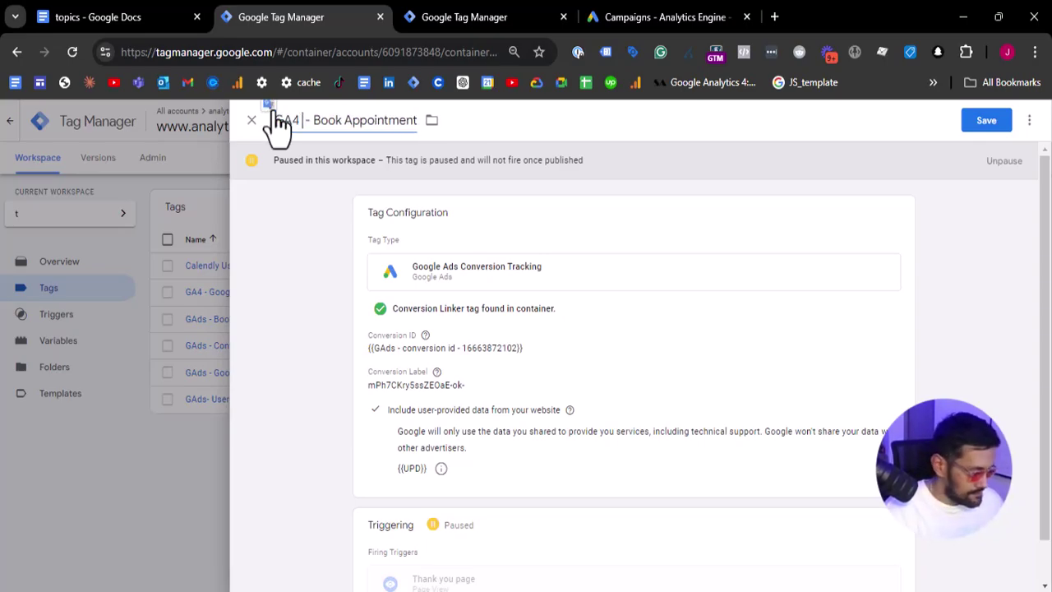
{"action": "key", "text": "Delete"}
{"action": "type", "text": "Event -"}
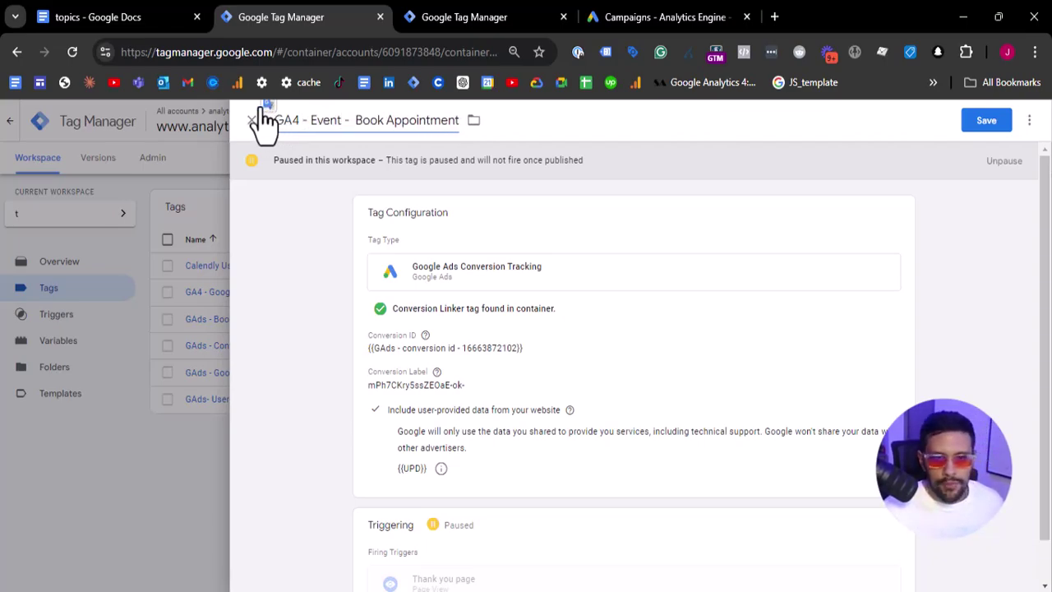
Change the tag type to GA4 Event with measurement ID {{ga4_config}}
{"action": "left_click", "coordinate": [605, 340]}
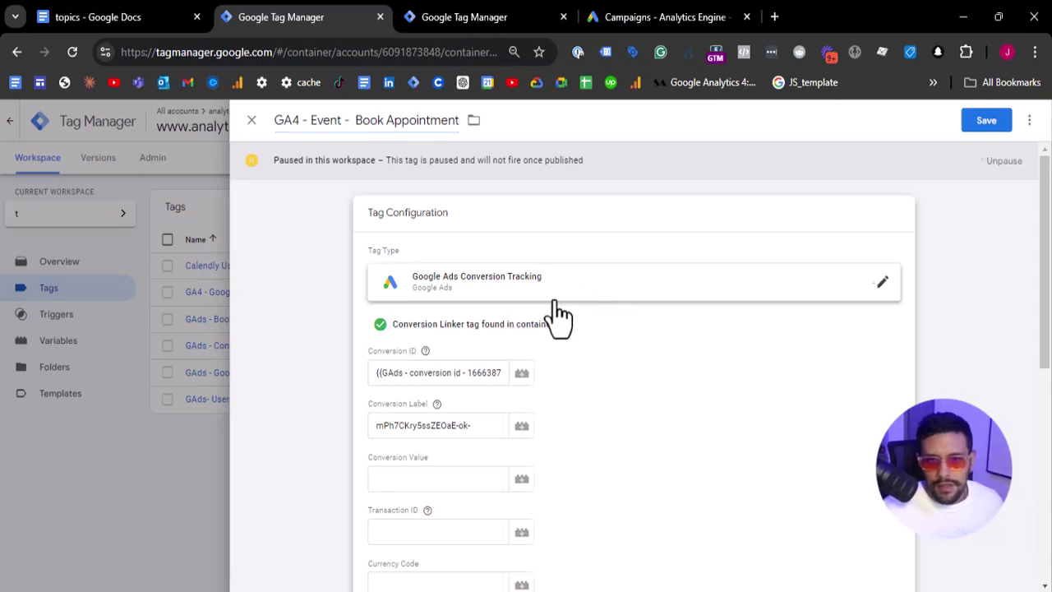
{"action": "left_click", "coordinate": [578, 292]}
{"action": "left_click", "coordinate": [790, 242]}
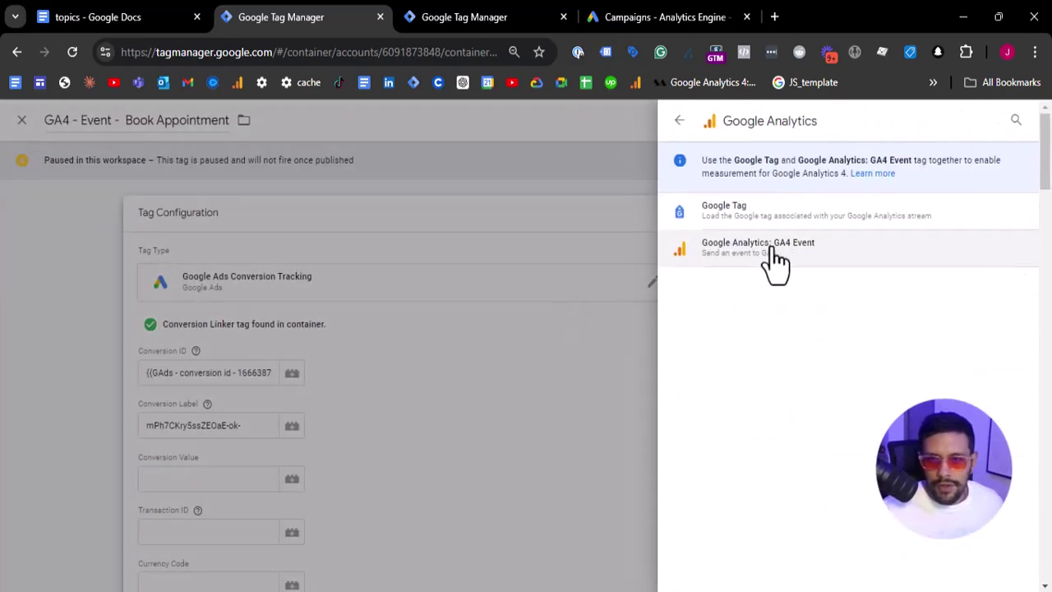
{"action": "left_click", "coordinate": [777, 257]}
{"action": "left_click", "coordinate": [448, 329]}
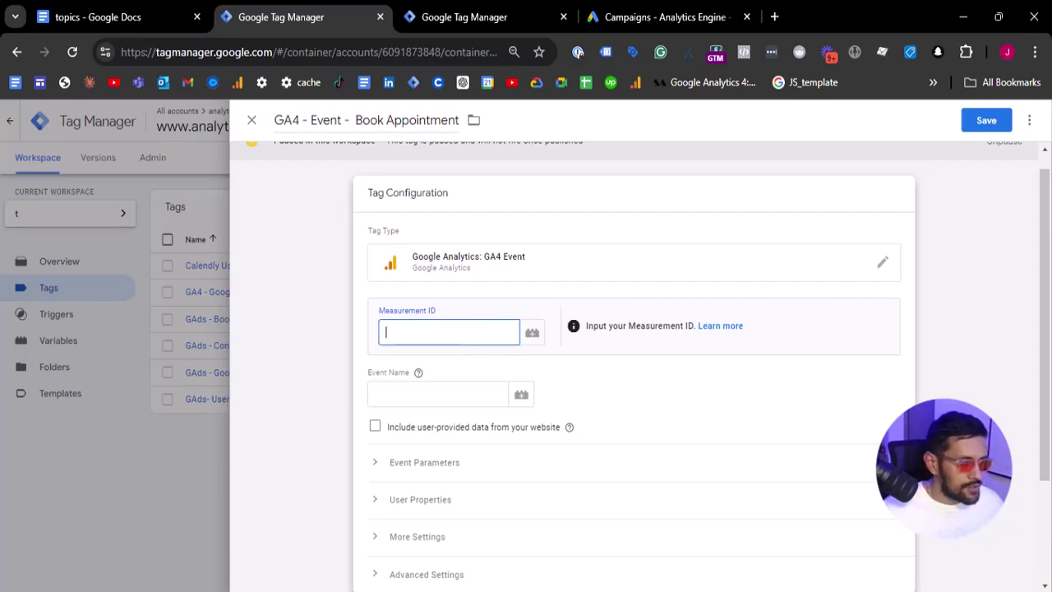
{"action": "key", "text": "ctrl+v"}
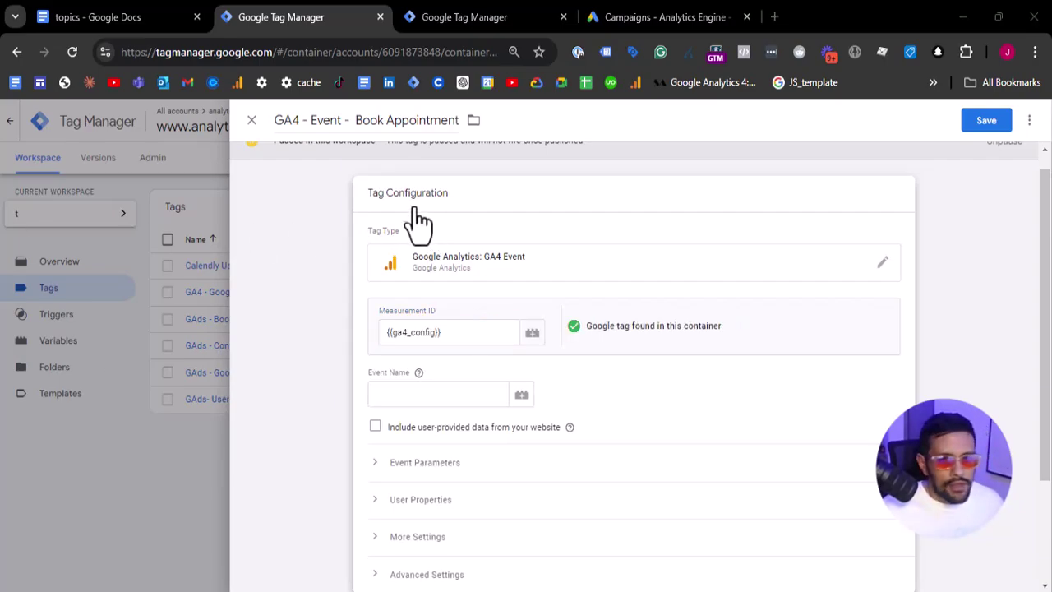
{"action": "left_click", "coordinate": [481, 339]}
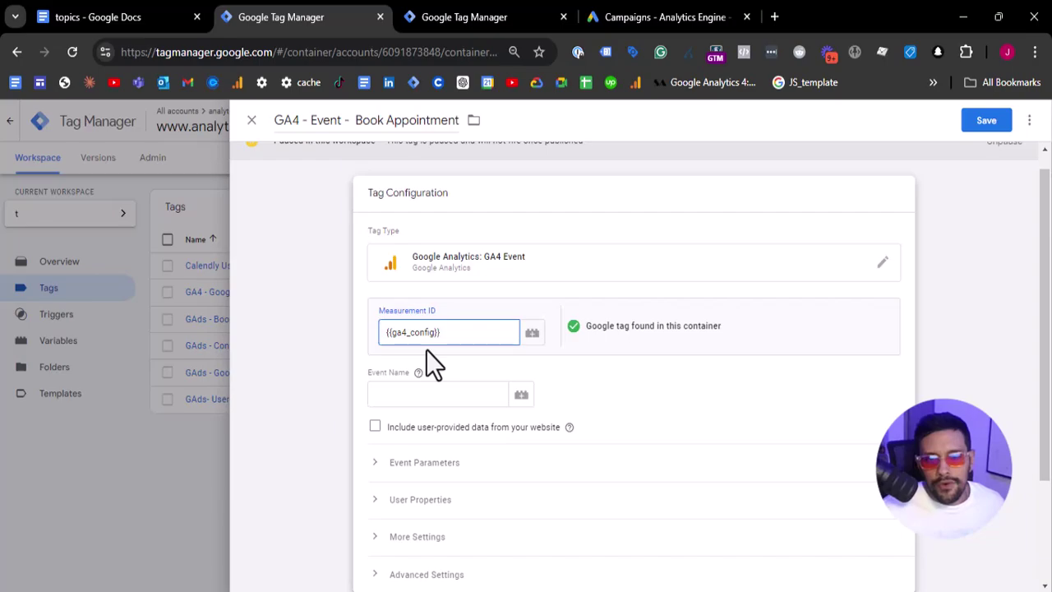
Set the event name to book_appointment, save the tag, and sort tags by Last Edited
{"action": "left_click", "coordinate": [446, 393]}
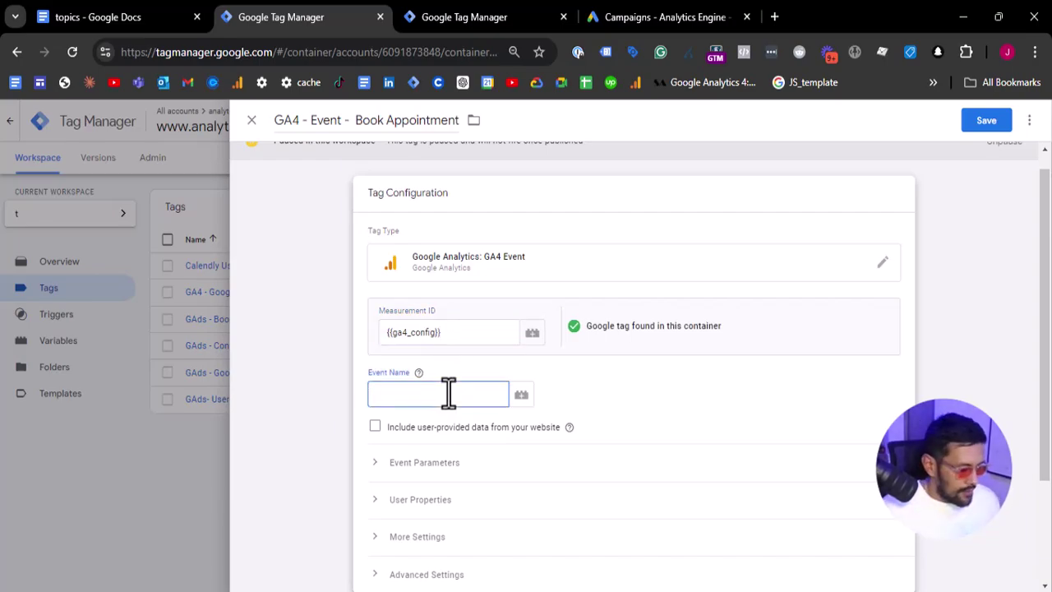
{"action": "type", "text": "book_ap"}
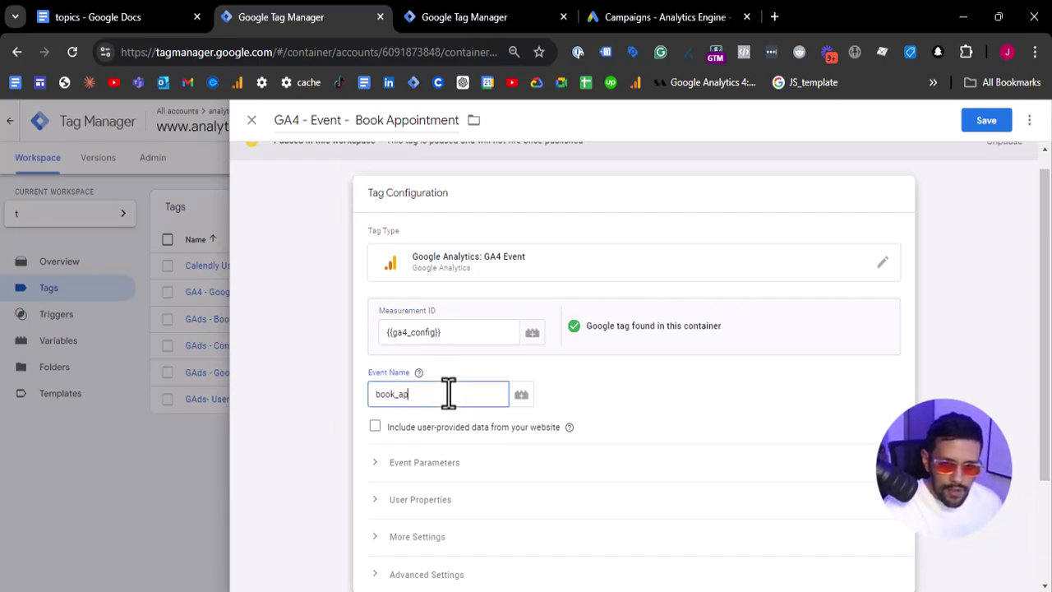
{"action": "type", "text": "pointment"}
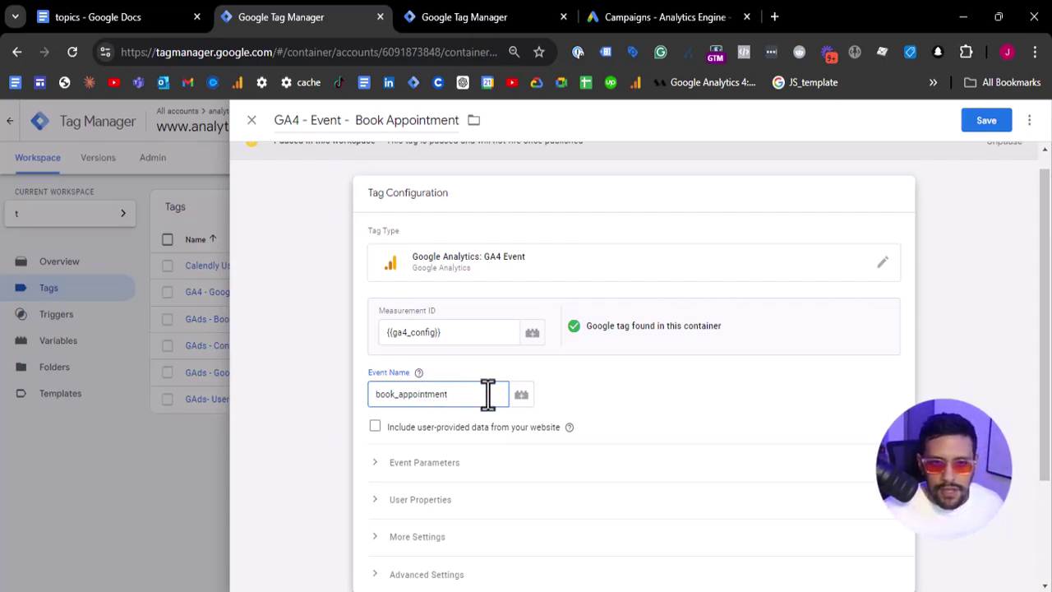
{"action": "scroll", "coordinate": [457, 403], "scroll_direction": "down", "scroll_amount": 2}
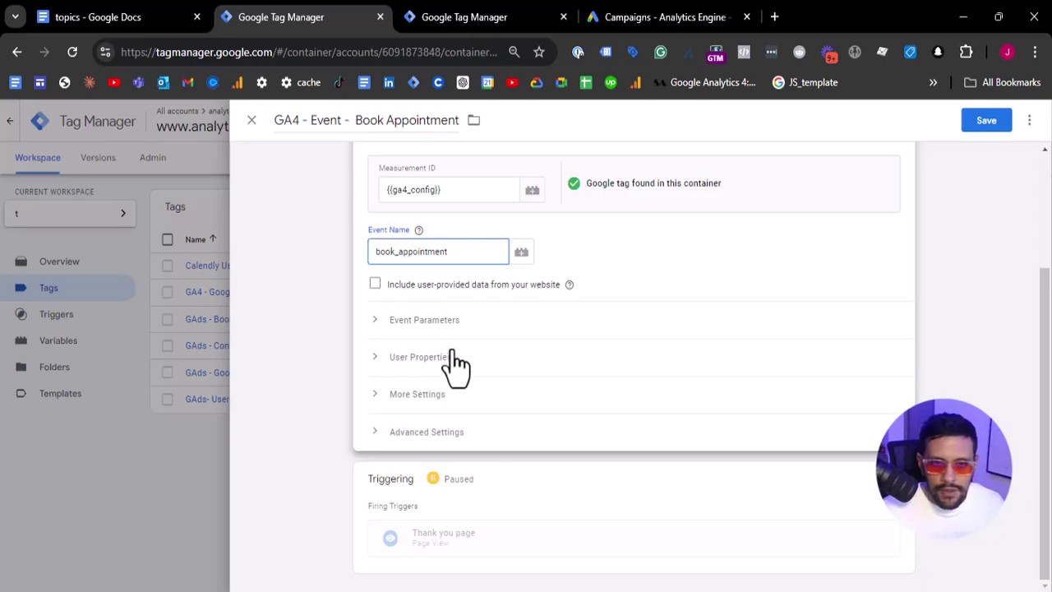
{"action": "left_click", "coordinate": [425, 322]}
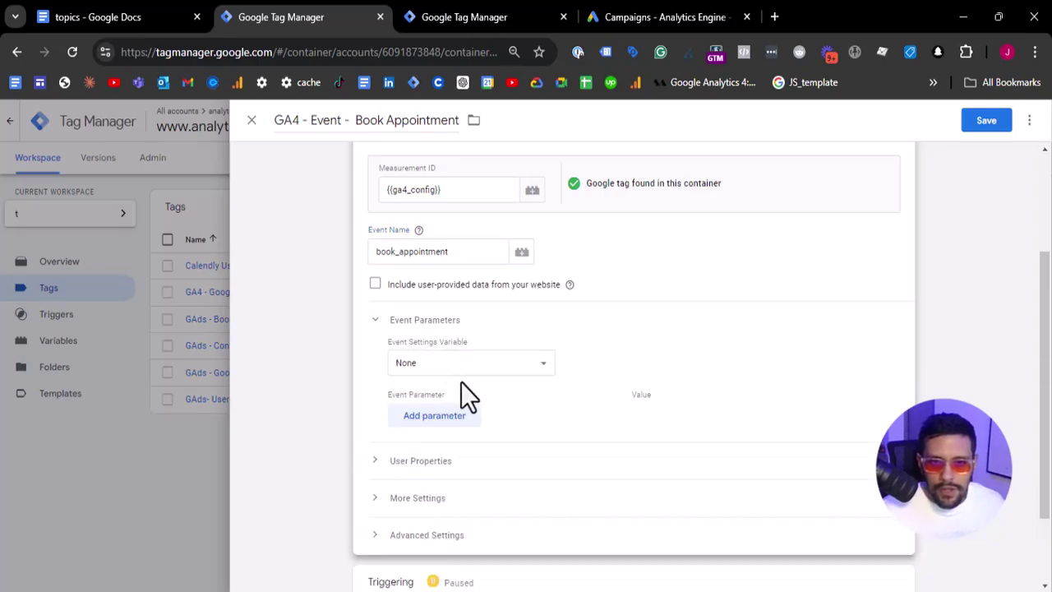
{"action": "left_click", "coordinate": [386, 322]}
{"action": "scroll", "coordinate": [397, 373], "scroll_direction": "up", "scroll_amount": 1}
{"action": "scroll", "coordinate": [423, 418], "scroll_direction": "down", "scroll_amount": 1}
{"action": "scroll", "coordinate": [761, 470], "scroll_direction": "up", "scroll_amount": 3}
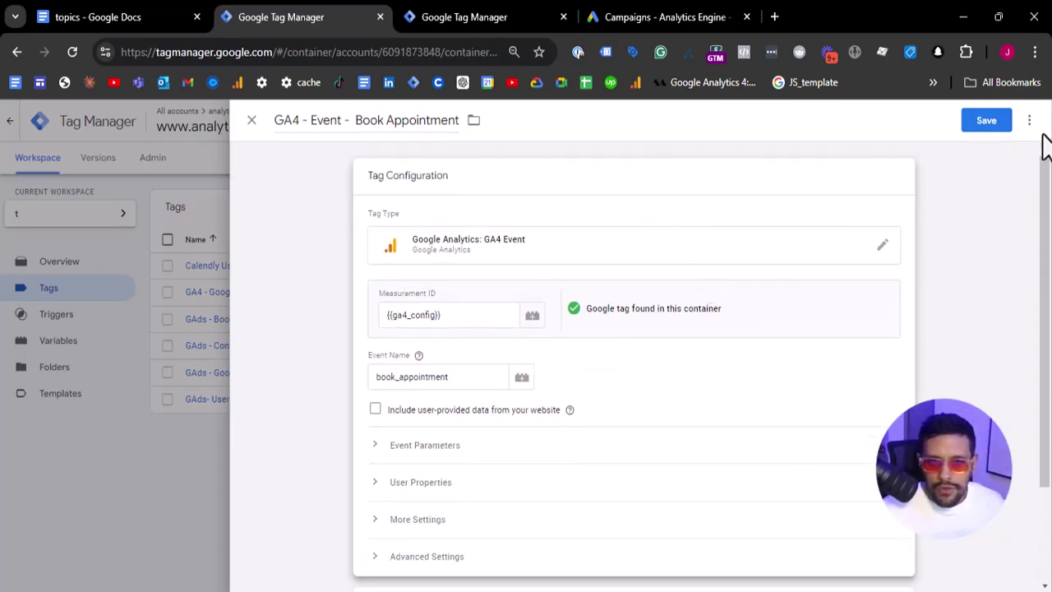
{"action": "left_click", "coordinate": [991, 125]}
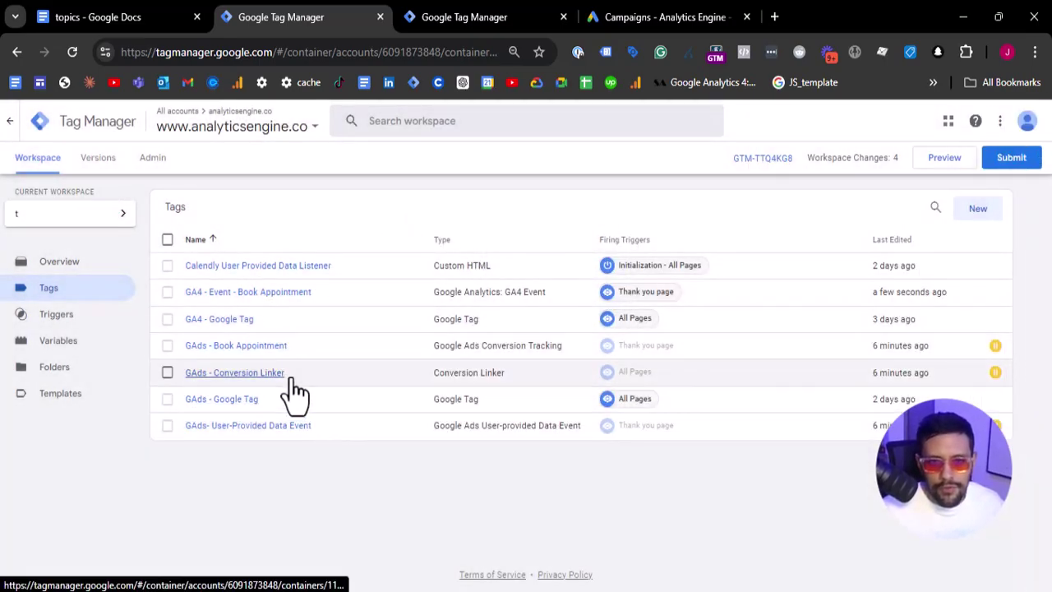
{"action": "left_click", "coordinate": [894, 241]}
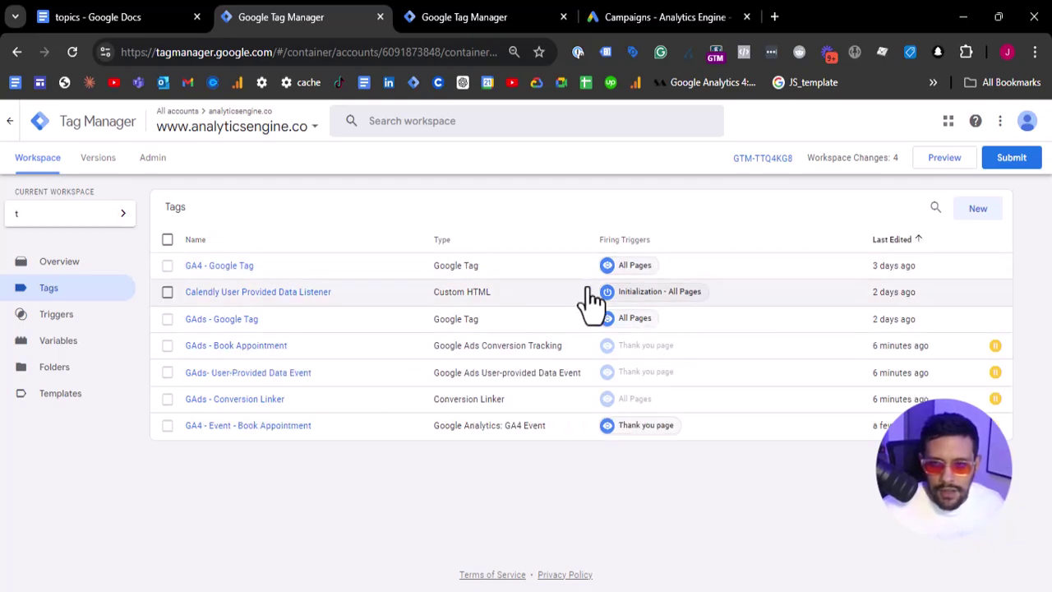
Sort the Tags list by Last Edited with the newest tags on top
{"action": "left_click", "coordinate": [890, 242]}
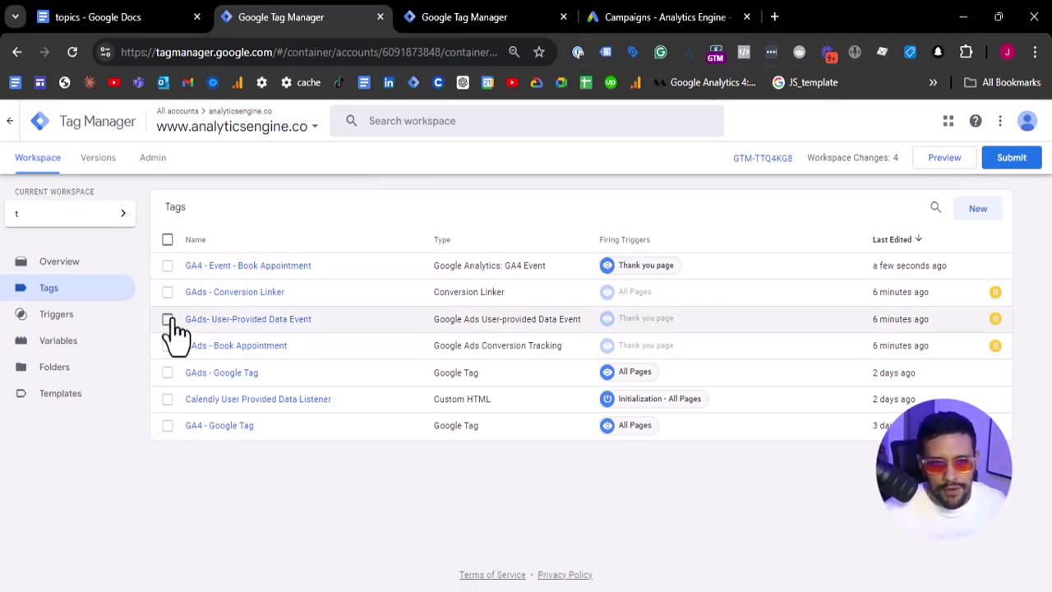
In GA4 - Event - Book Appointment, include user-provided data from {{UPD}} and save
{"action": "left_click", "coordinate": [234, 267]}
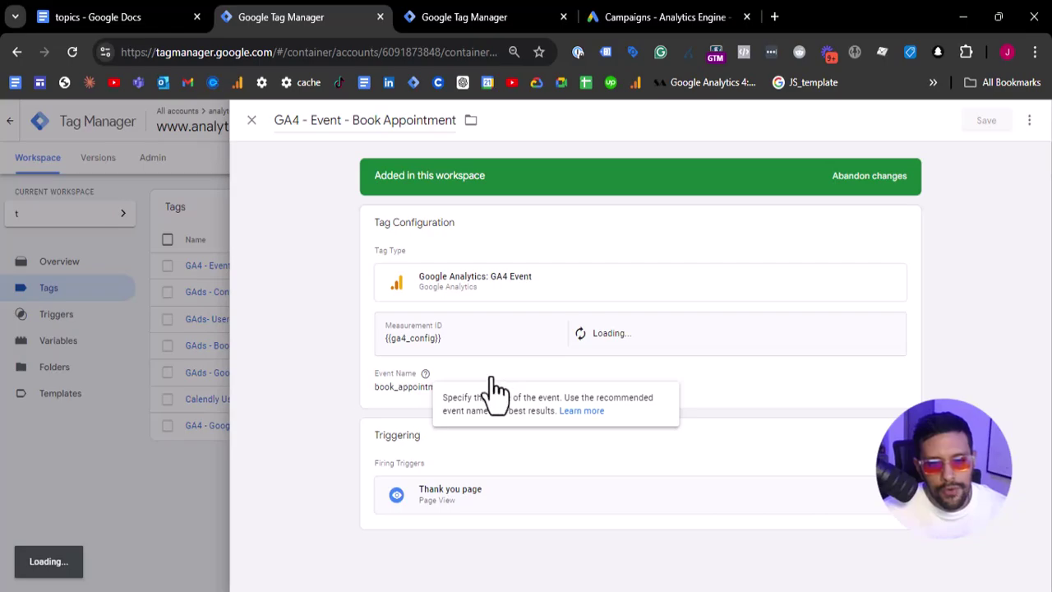
{"action": "scroll", "coordinate": [378, 448], "scroll_direction": "down", "scroll_amount": 2}
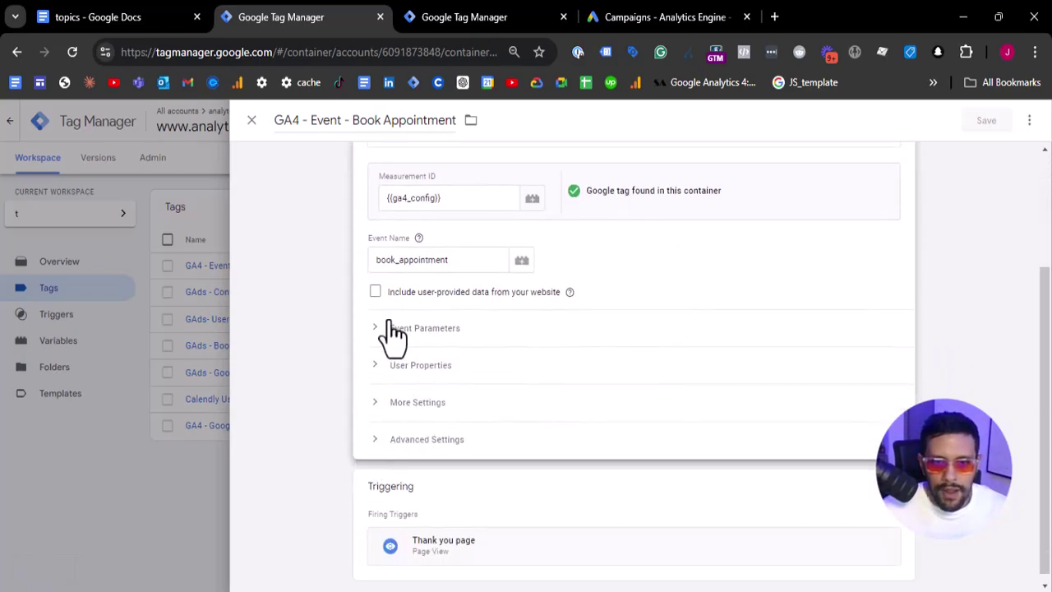
{"action": "left_click", "coordinate": [375, 293]}
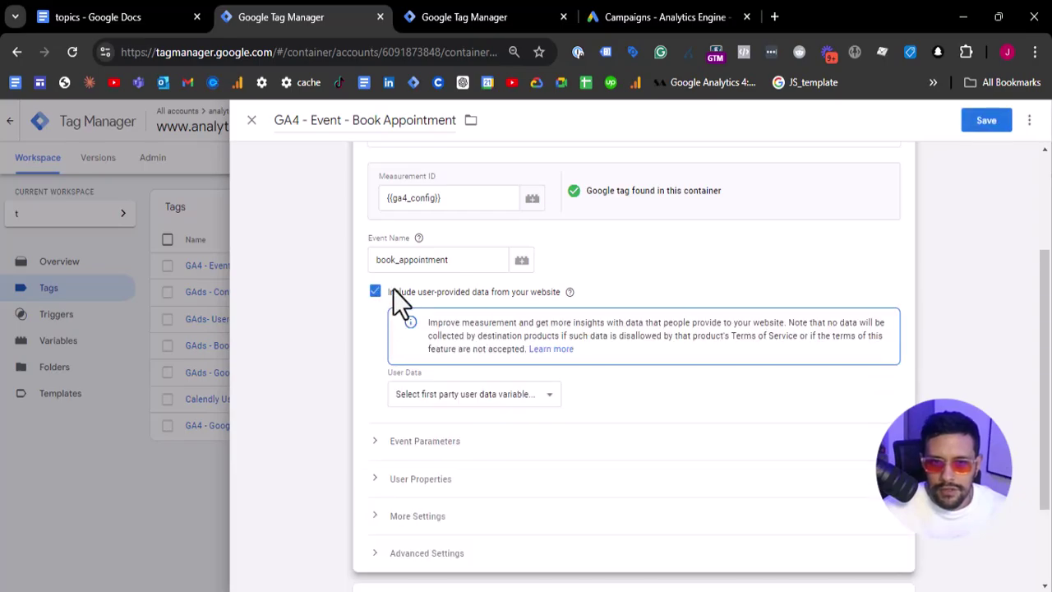
{"action": "left_click_drag", "start_coordinate": [388, 292], "coordinate": [456, 296]}
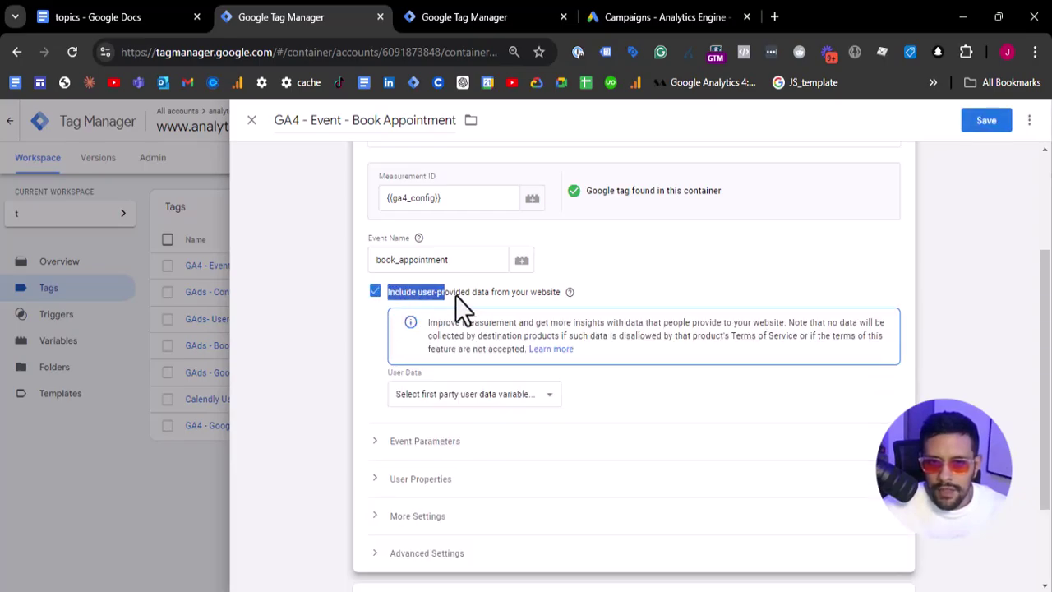
{"action": "left_click", "coordinate": [480, 401]}
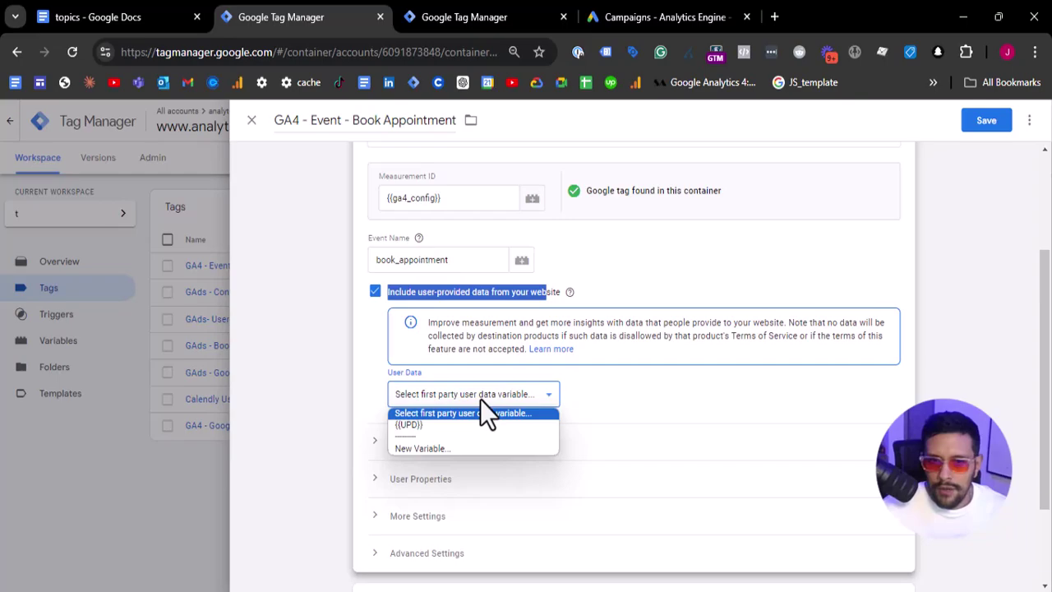
{"action": "left_click", "coordinate": [436, 427]}
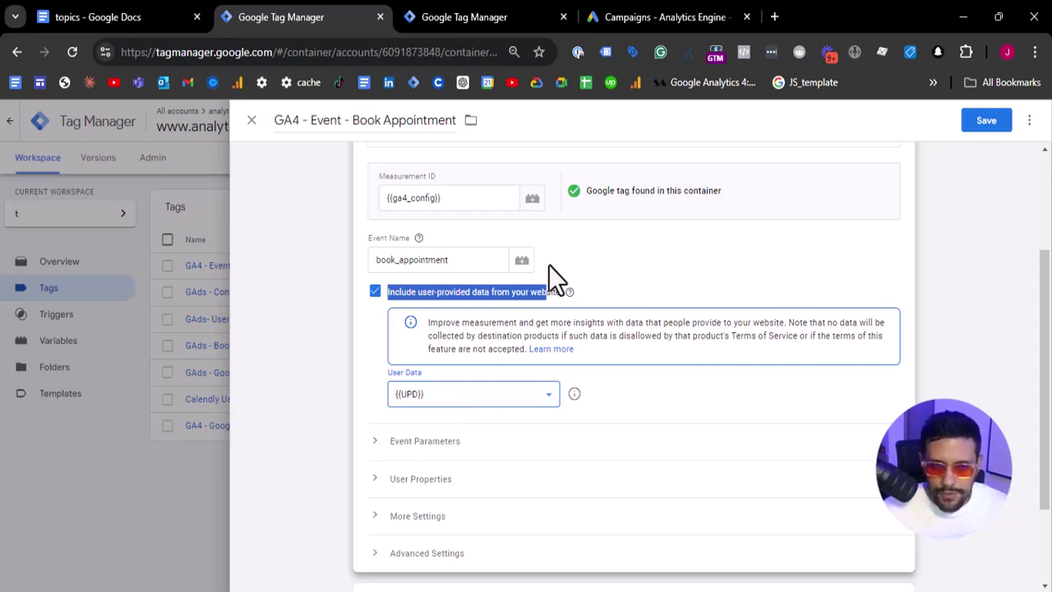
{"action": "left_click", "coordinate": [709, 408]}
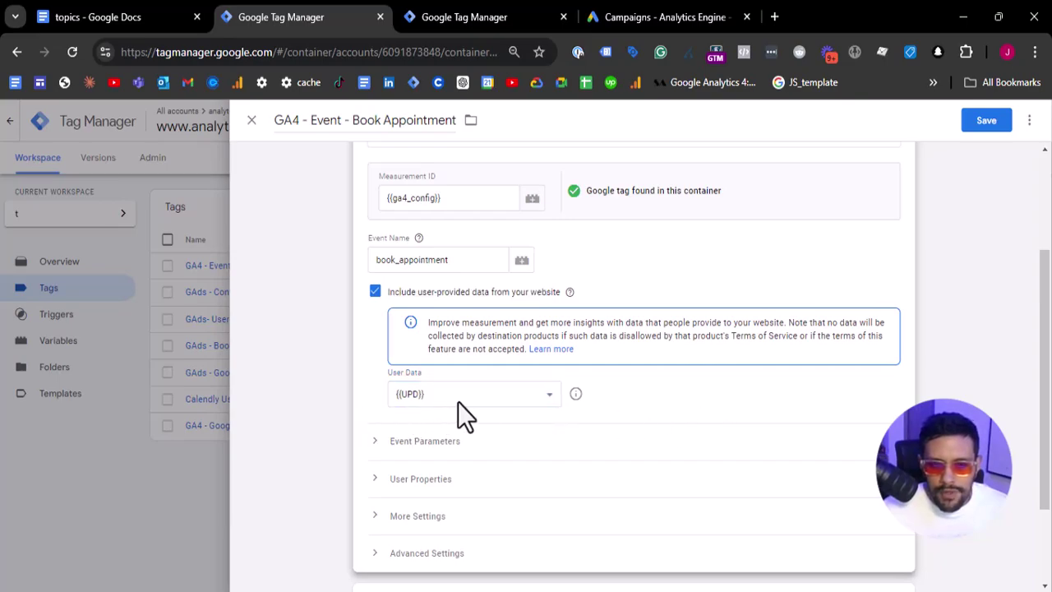
{"action": "scroll", "coordinate": [466, 399], "scroll_direction": "down", "scroll_amount": 1}
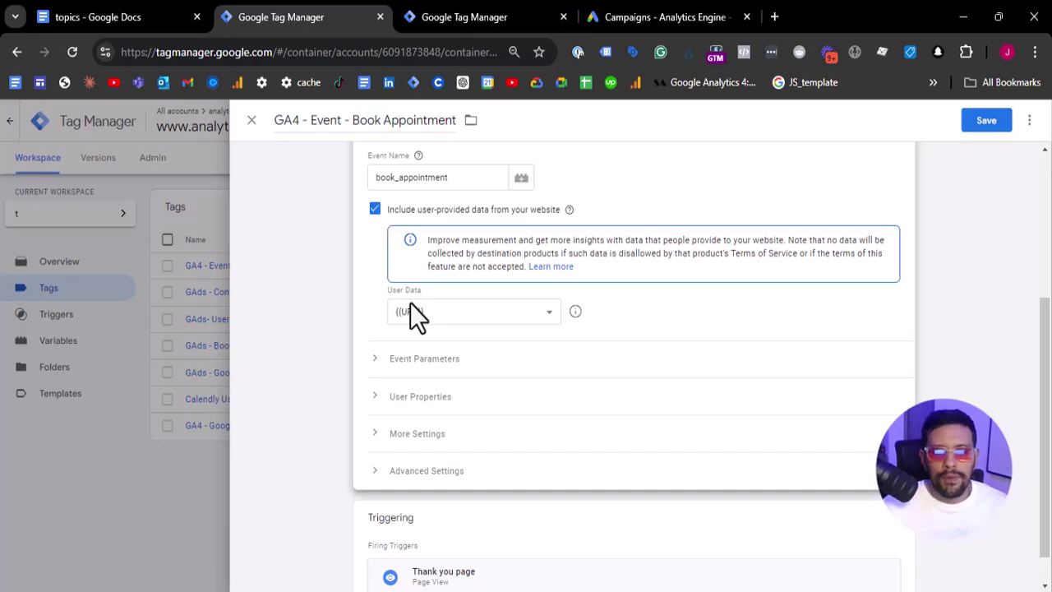
{"action": "scroll", "coordinate": [512, 404], "scroll_direction": "down", "scroll_amount": 1}
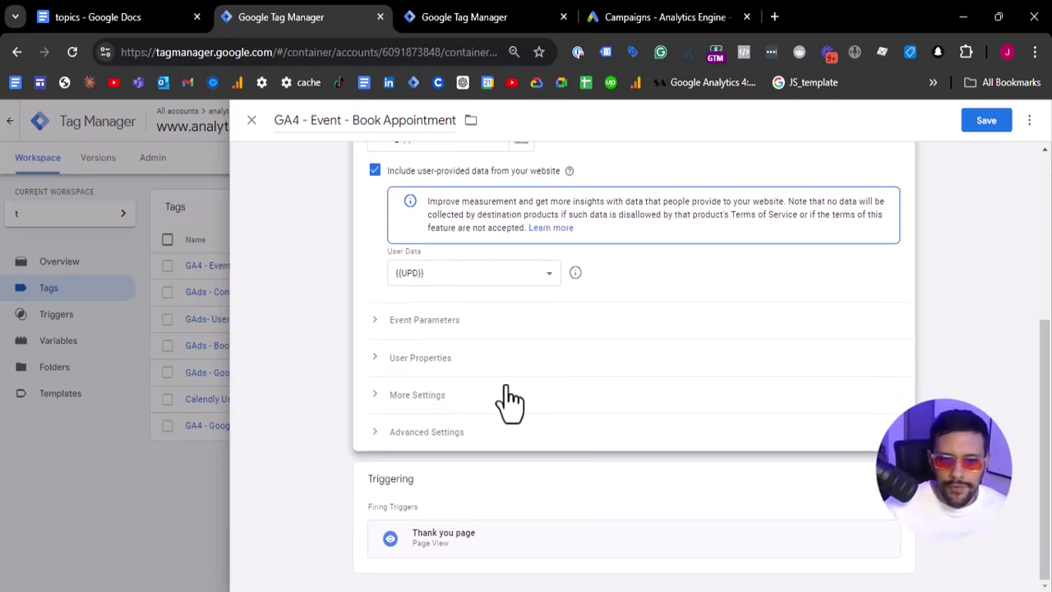
{"action": "scroll", "coordinate": [535, 460], "scroll_direction": "up", "scroll_amount": 2}
{"action": "scroll", "coordinate": [539, 444], "scroll_direction": "up", "scroll_amount": 2}
{"action": "left_click", "coordinate": [985, 124]}
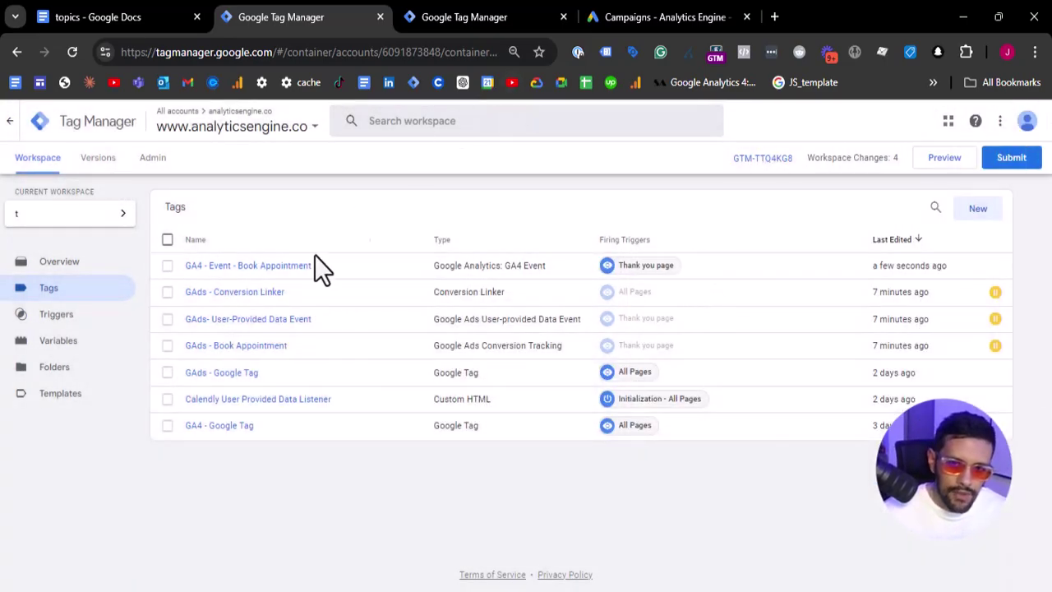
Create a new server-container tag named 'GAds - Book Appointment'
{"action": "left_click", "coordinate": [897, 239]}
{"action": "left_click", "coordinate": [896, 239]}
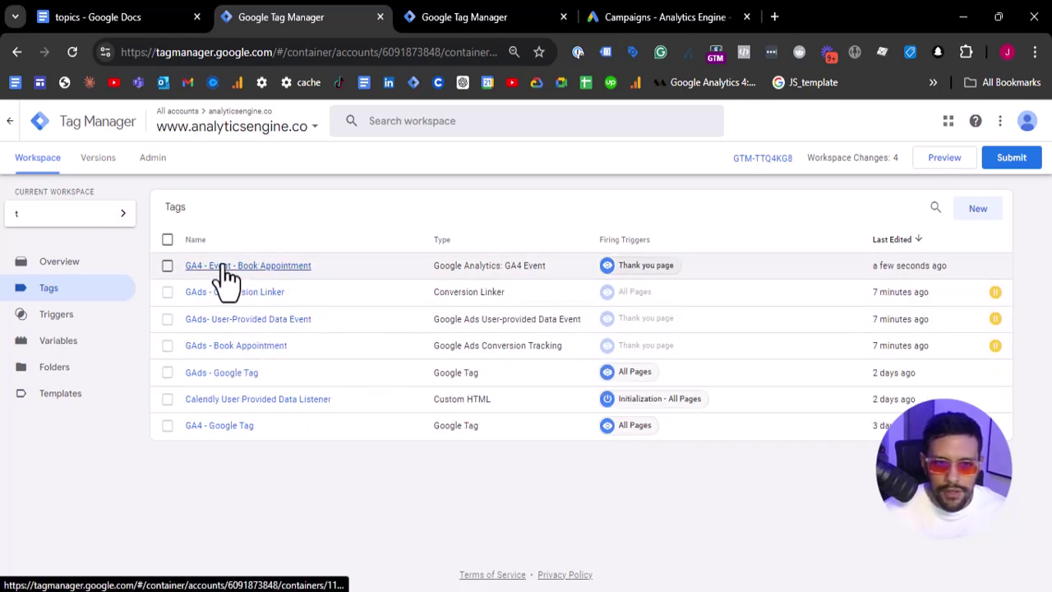
{"action": "left_click", "coordinate": [486, 12]}
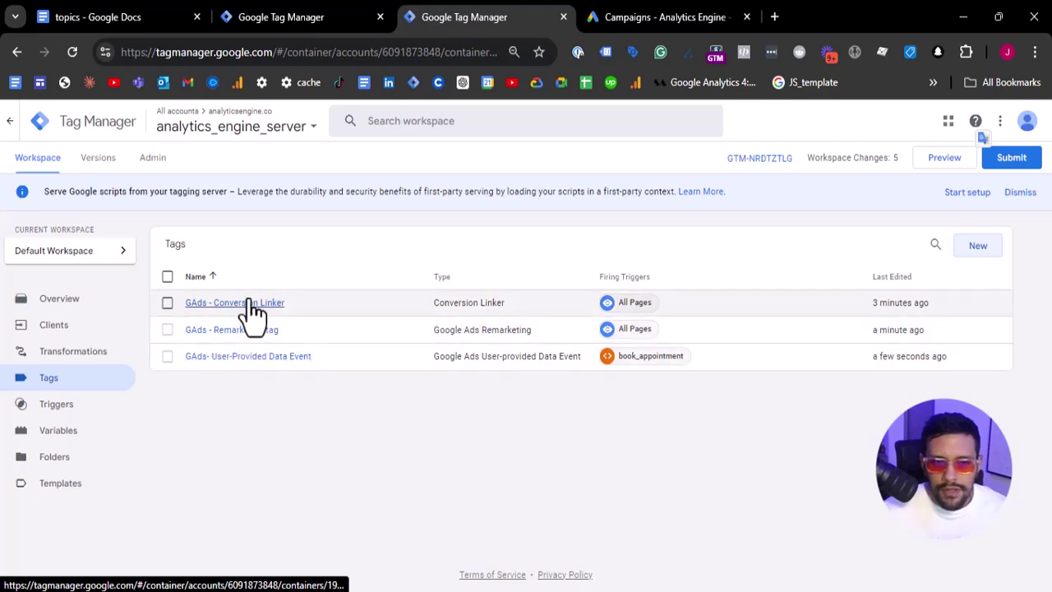
{"action": "left_click", "coordinate": [992, 256]}
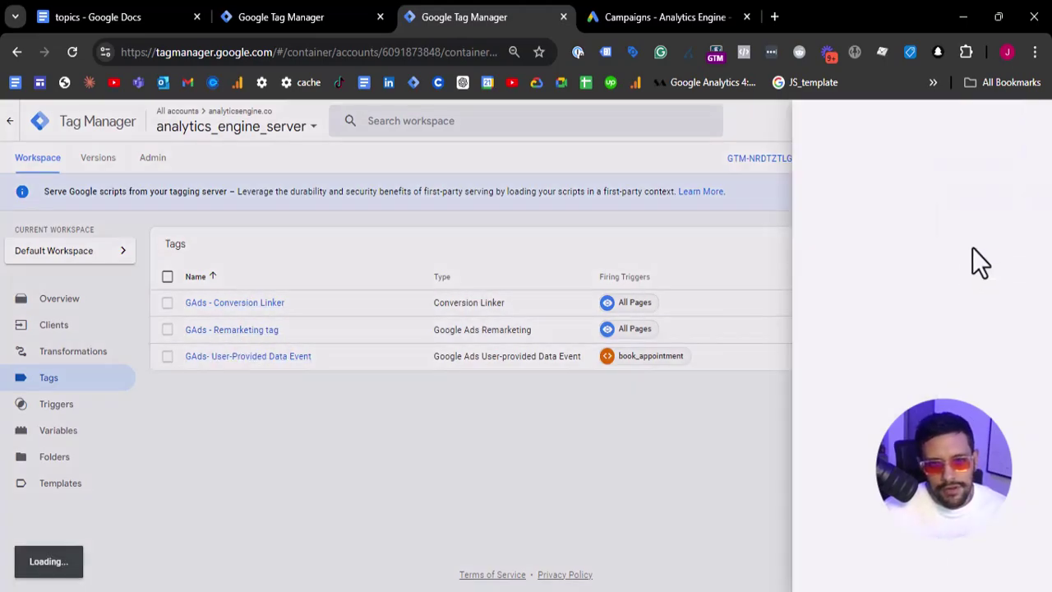
{"action": "double_click", "coordinate": [288, 124]}
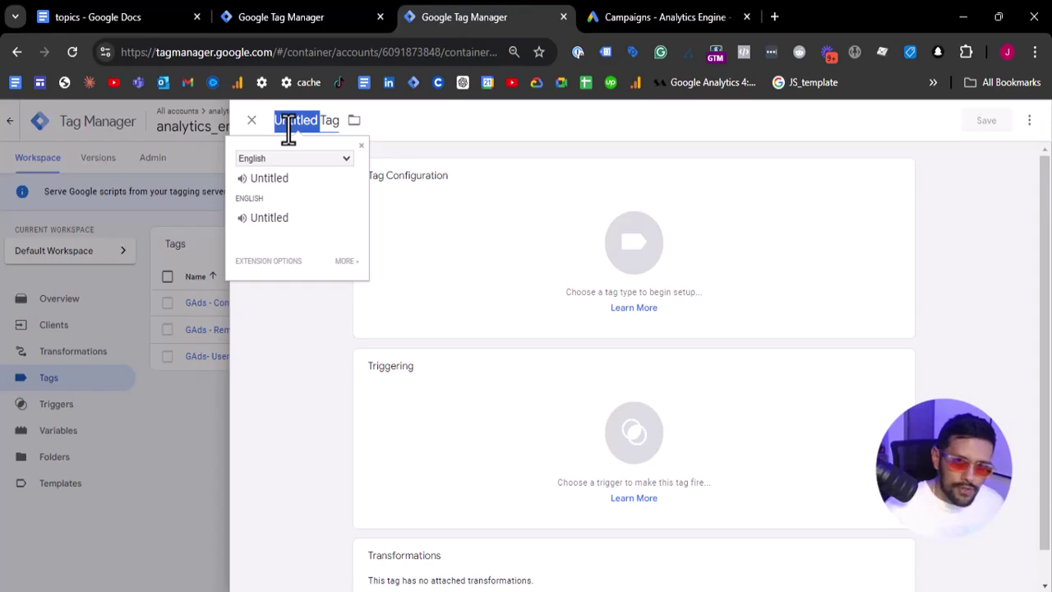
{"action": "triple_click", "coordinate": [288, 131]}
{"action": "type", "text": "G"}
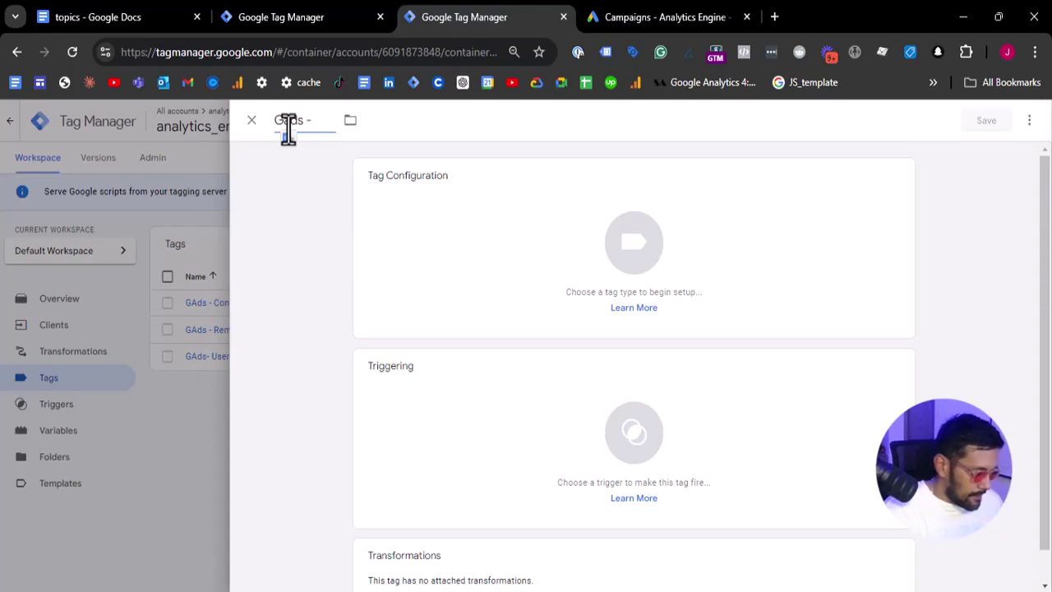
{"action": "type", "text": "A"}
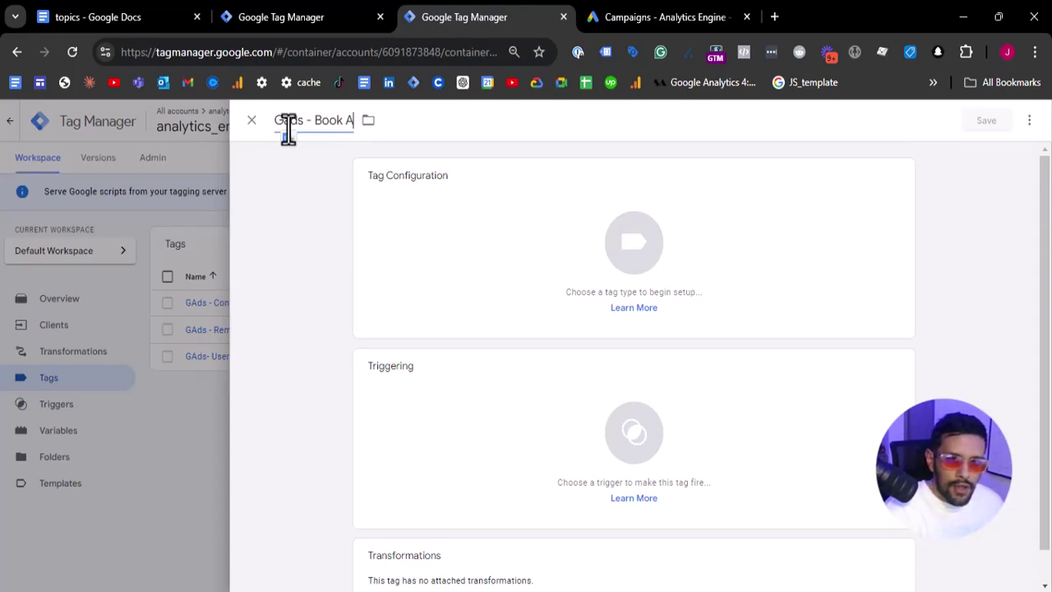
{"action": "type", "text": "ds - Book Appointment"}
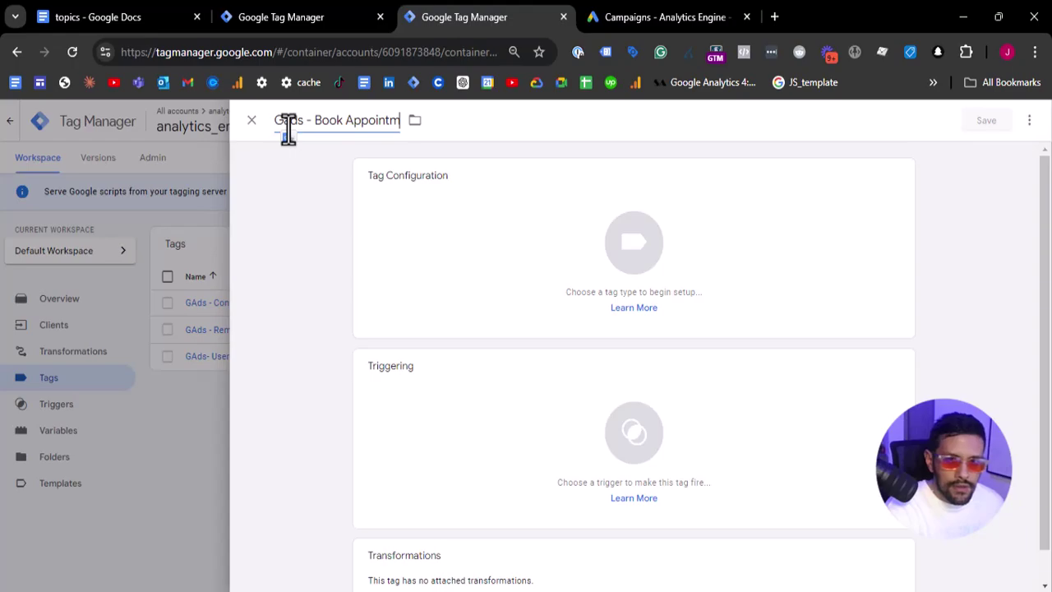
Make it Google Ads Conversion Tracking with the GAds conversion ID variable as Conversion ID
{"action": "left_click", "coordinate": [485, 191]}
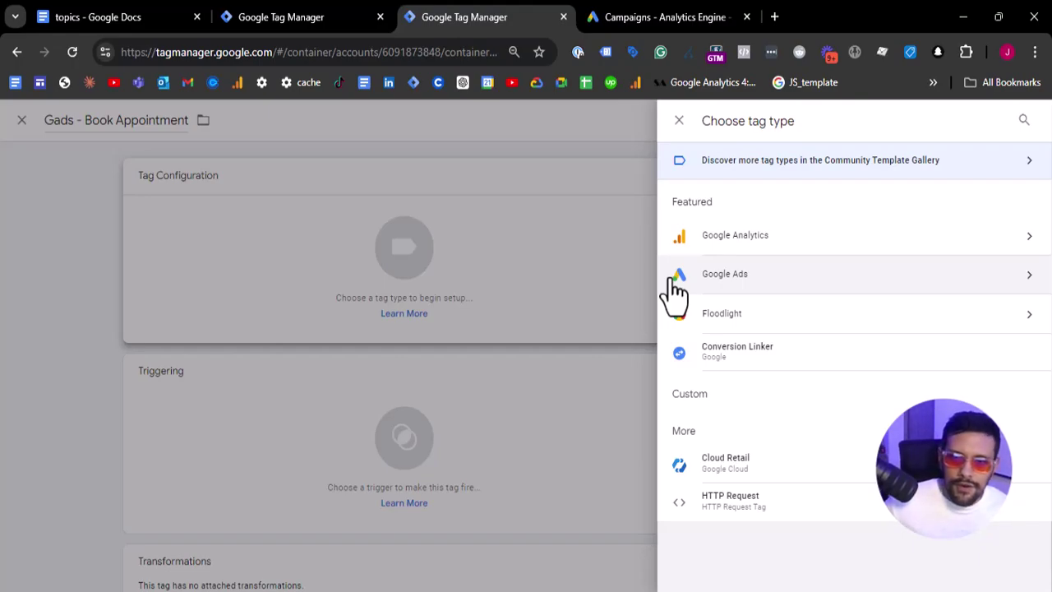
{"action": "left_click", "coordinate": [761, 271]}
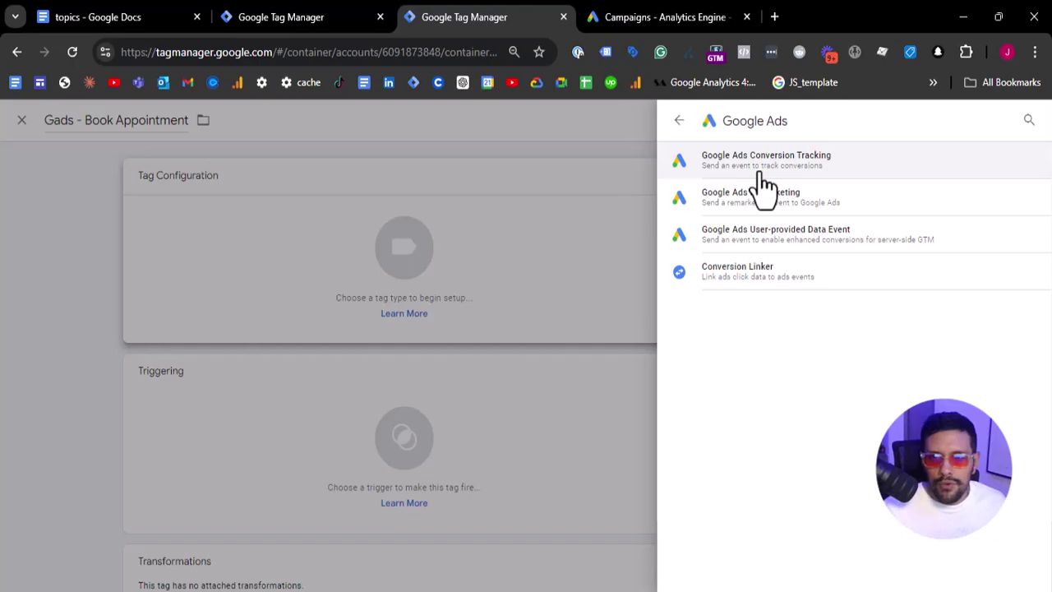
{"action": "left_click", "coordinate": [762, 177]}
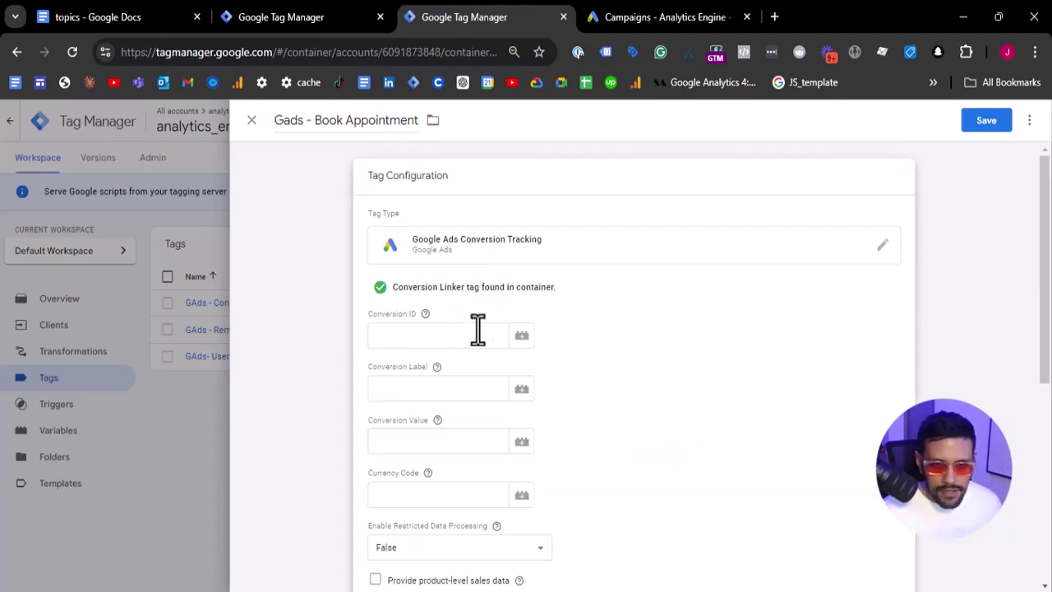
{"action": "left_click", "coordinate": [478, 330]}
{"action": "type", "text": "{{"}
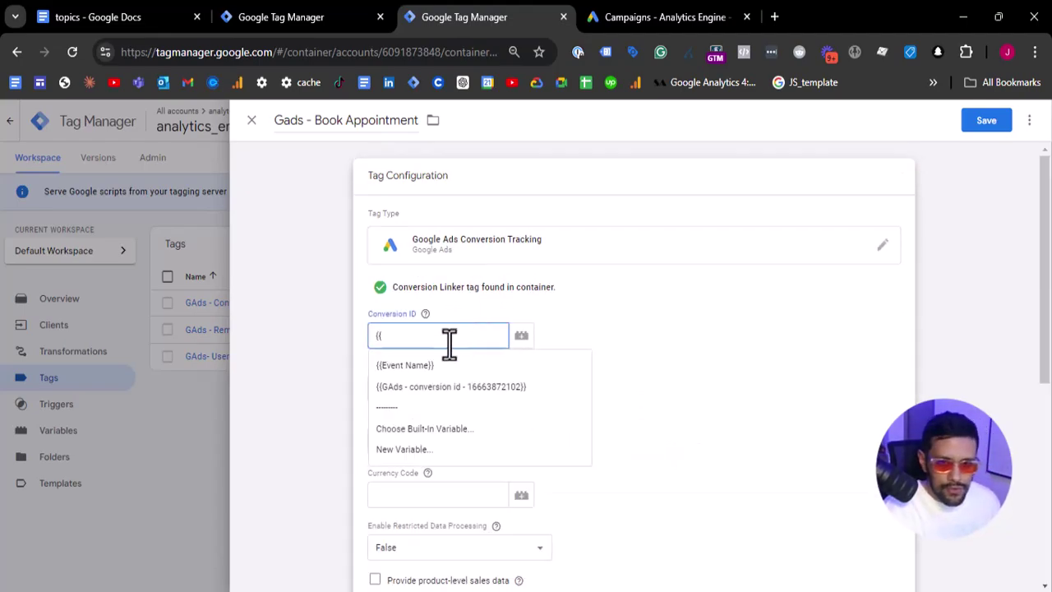
{"action": "left_click", "coordinate": [488, 411]}
{"action": "left_click", "coordinate": [466, 343]}
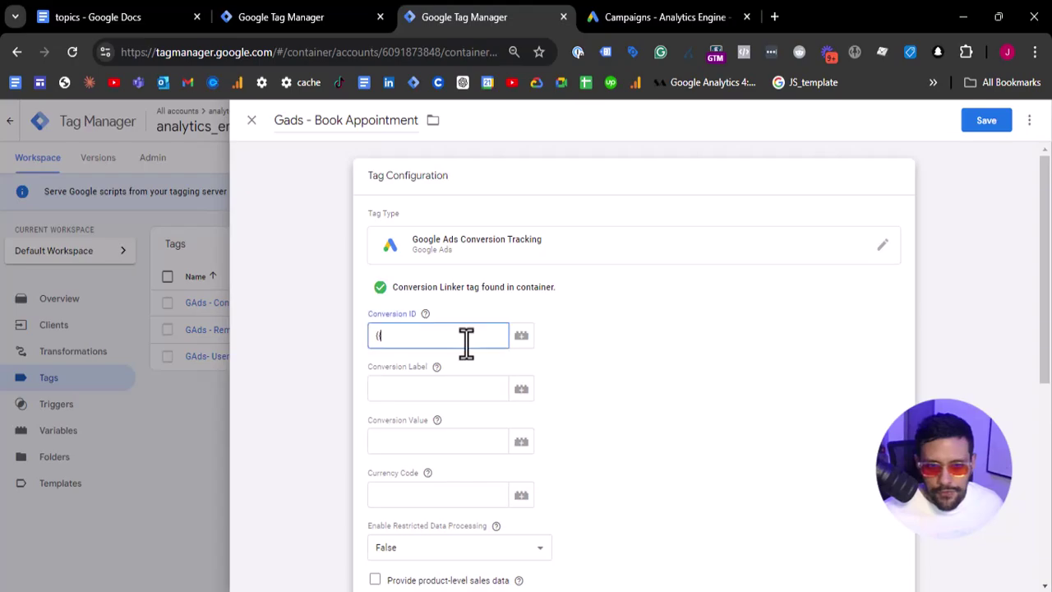
{"action": "type", "text": "G"}
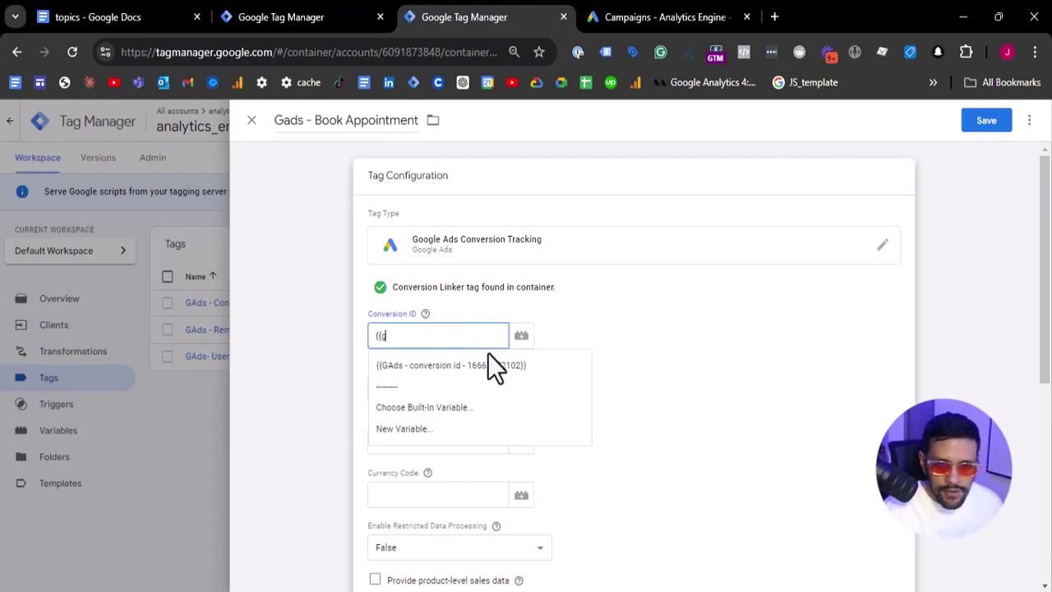
{"action": "left_click", "coordinate": [482, 365]}
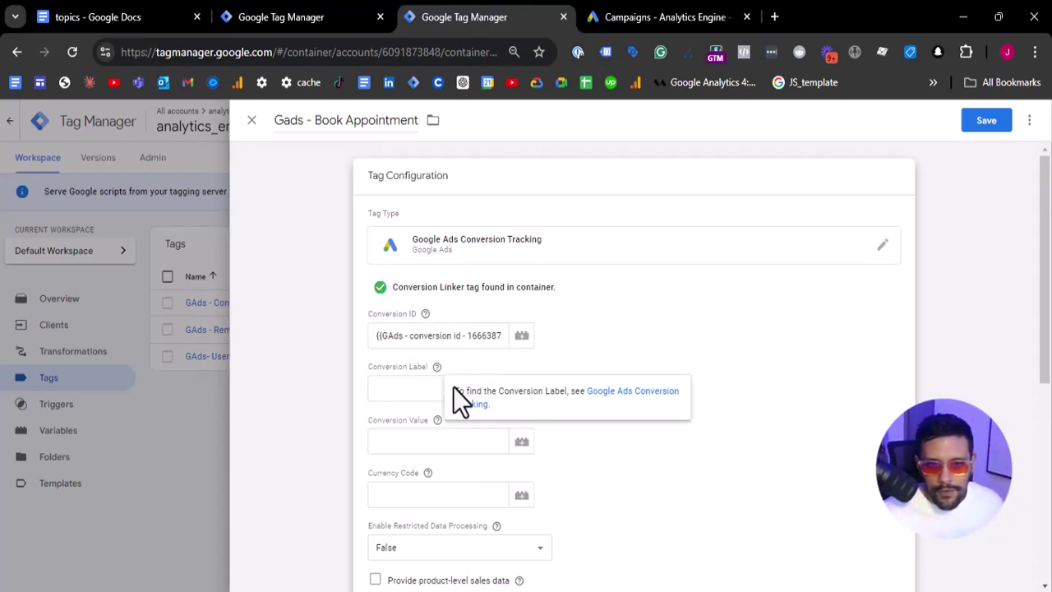
{"action": "left_click", "coordinate": [296, 13]}
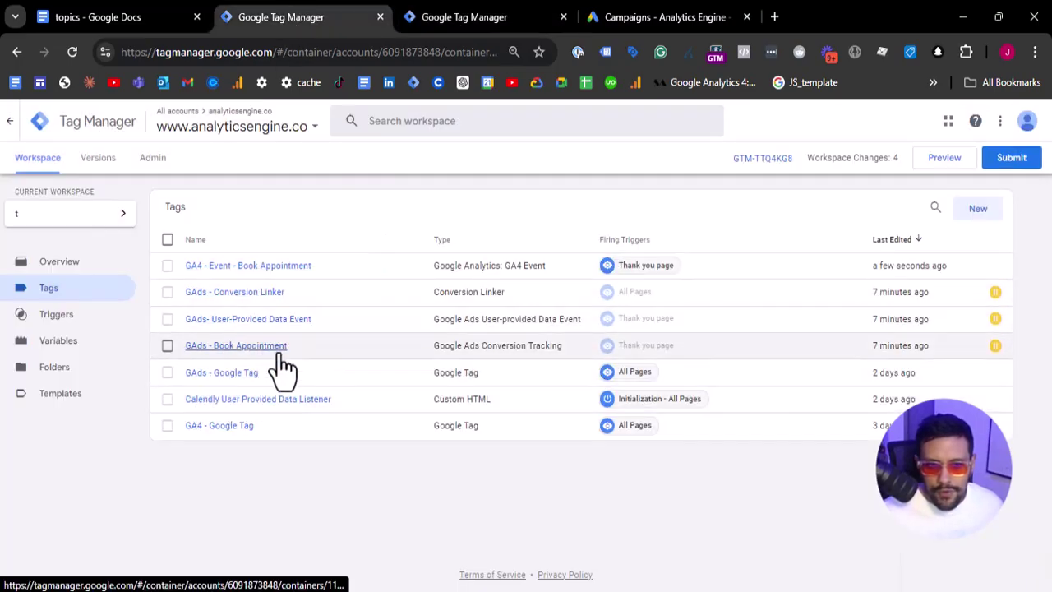
Open the web container's GAds - Book Appointment configuration and select its Conversion Label value
{"action": "left_click", "coordinate": [247, 349]}
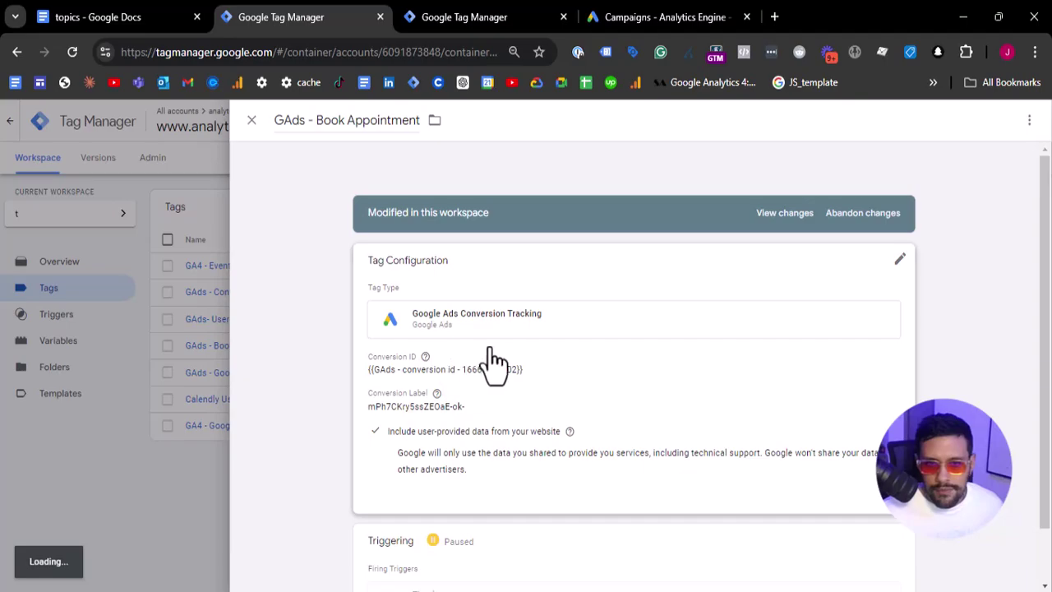
{"action": "left_click", "coordinate": [508, 384]}
{"action": "scroll", "coordinate": [460, 403], "scroll_direction": "down", "scroll_amount": 2}
{"action": "left_click", "coordinate": [416, 310]}
{"action": "double_click", "coordinate": [416, 309]}
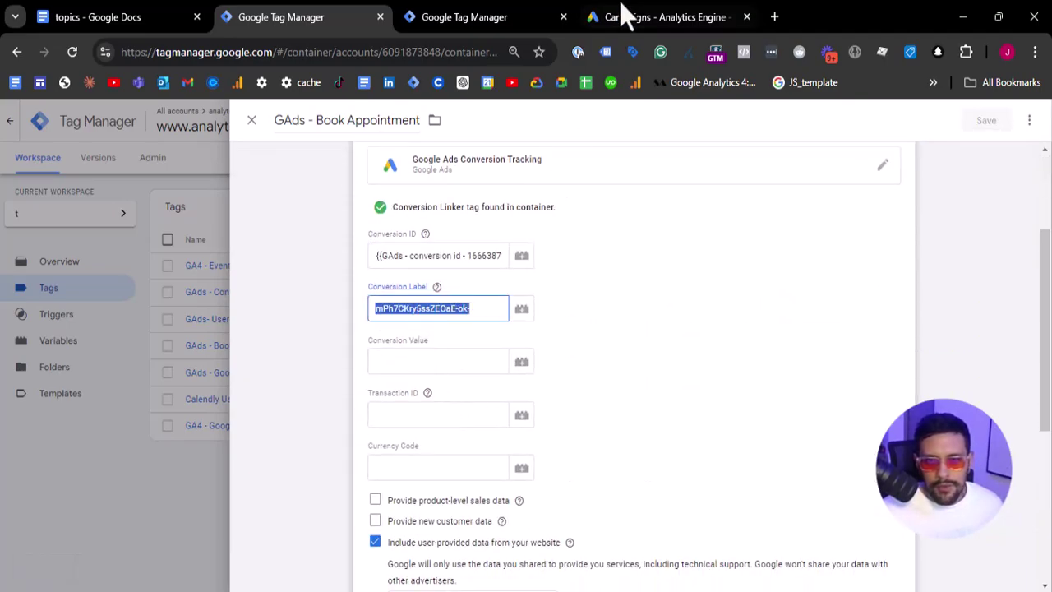
{"action": "left_click", "coordinate": [640, 17]}
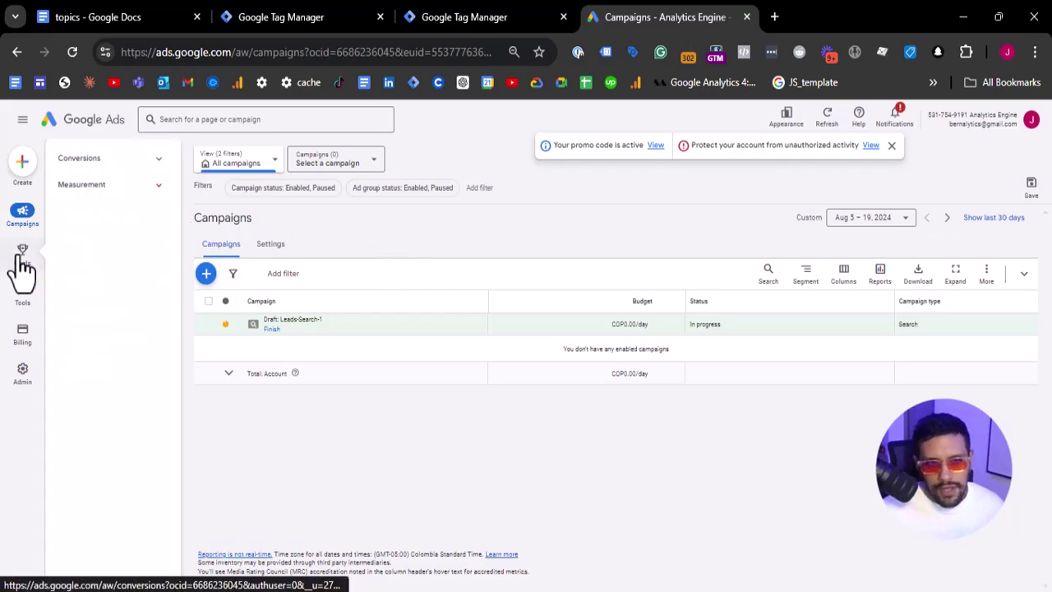
In Google Ads, find the Book Appointment conversion's Tag Manager setup and copy its conversion label
{"action": "left_click", "coordinate": [21, 262]}
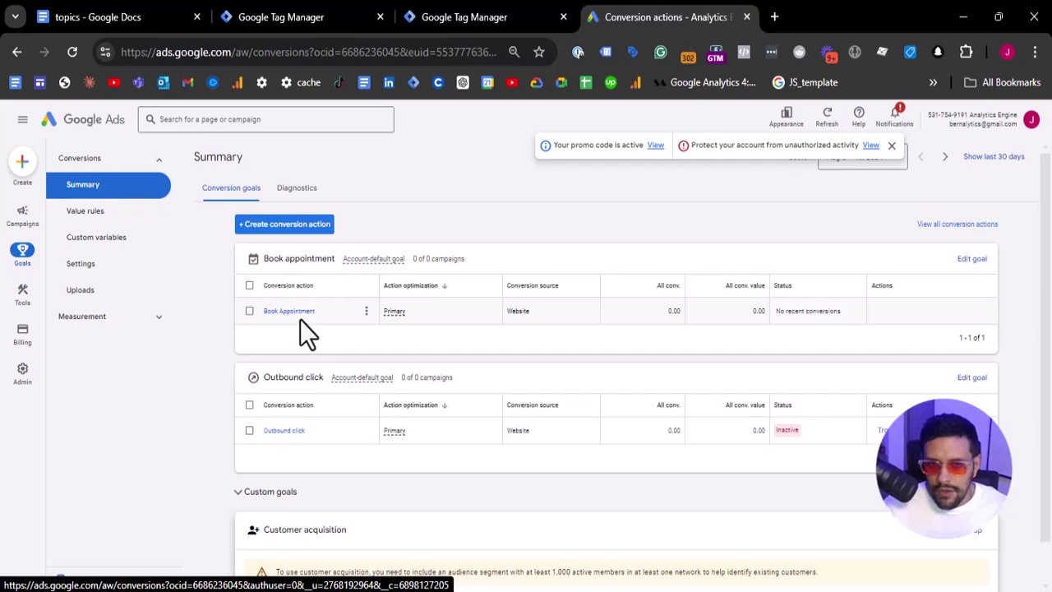
{"action": "left_click", "coordinate": [300, 312]}
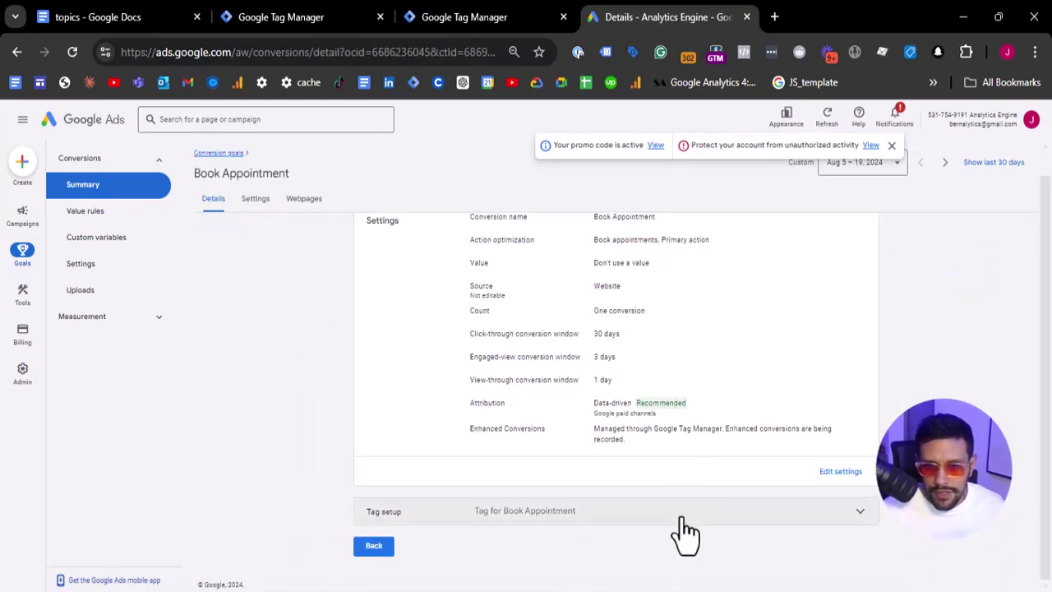
{"action": "left_click", "coordinate": [679, 513]}
{"action": "left_click", "coordinate": [677, 486]}
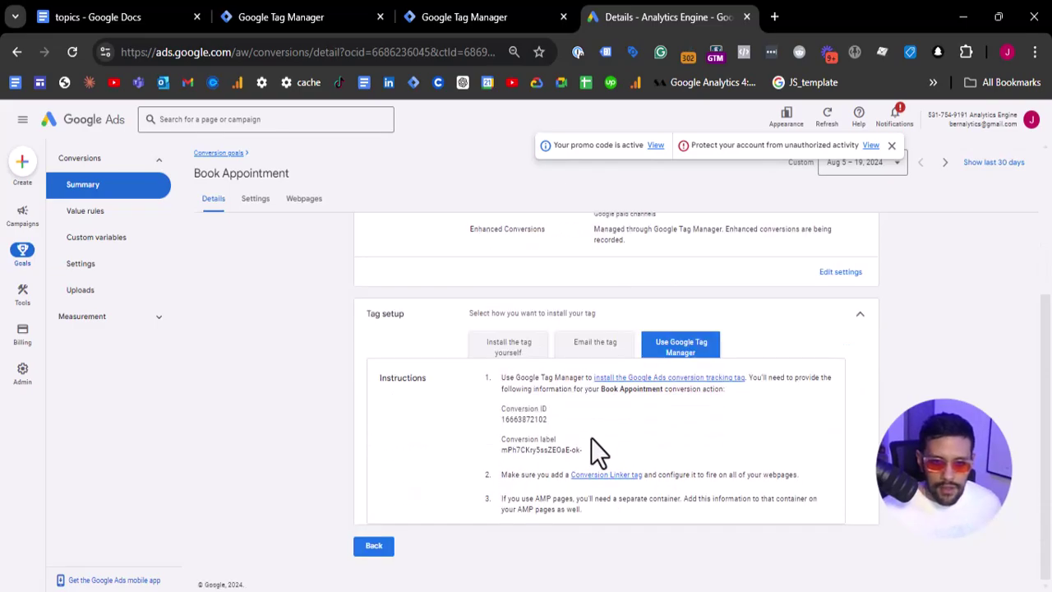
{"action": "key", "text": "ctrl+f"}
{"action": "type", "text": "mPh7CKry5ssZEOaE-ok-"}
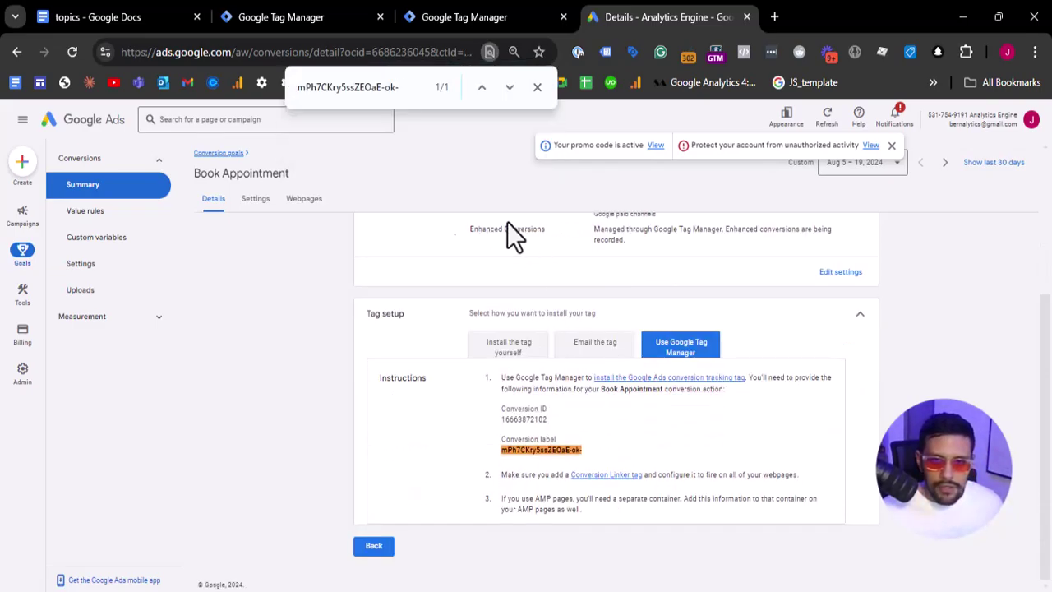
{"action": "triple_click", "coordinate": [333, 100]}
{"action": "key", "text": "ctrl+c"}
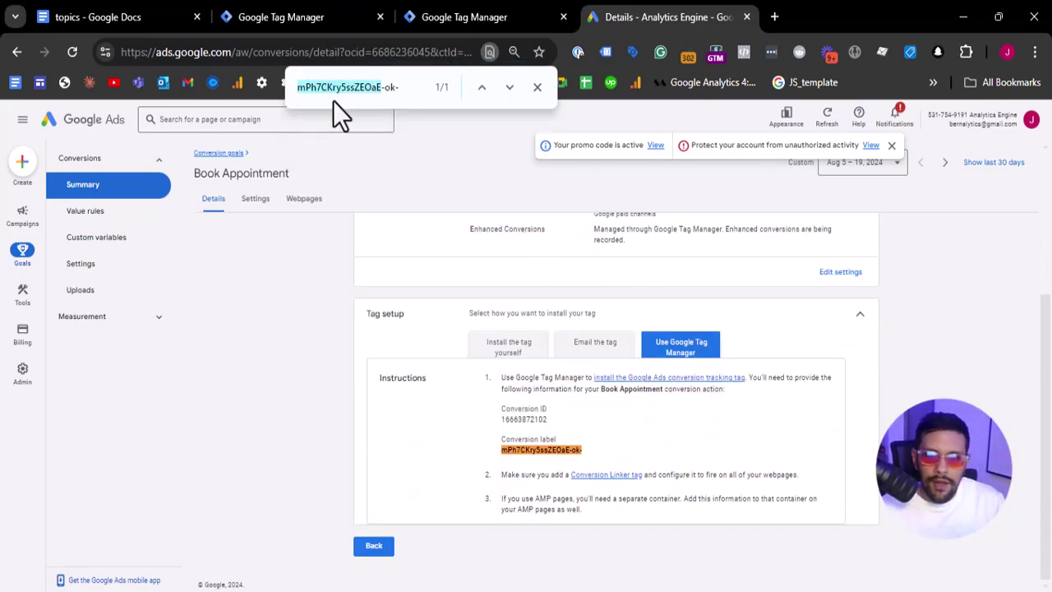
{"action": "left_click", "coordinate": [516, 460]}
{"action": "scroll", "coordinate": [515, 458], "scroll_direction": "up", "scroll_amount": 3}
{"action": "scroll", "coordinate": [609, 245], "scroll_direction": "up", "scroll_amount": 3}
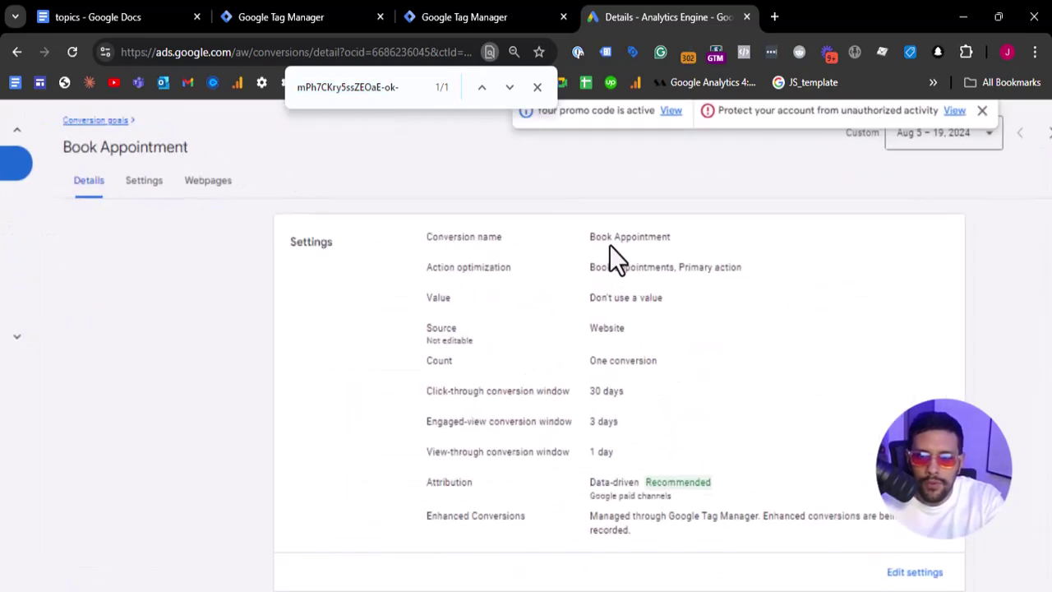
{"action": "left_click_drag", "start_coordinate": [582, 235], "coordinate": [747, 239]}
{"action": "scroll", "coordinate": [564, 256], "scroll_direction": "down", "scroll_amount": 2}
{"action": "scroll", "coordinate": [564, 257], "scroll_direction": "down", "scroll_amount": 2}
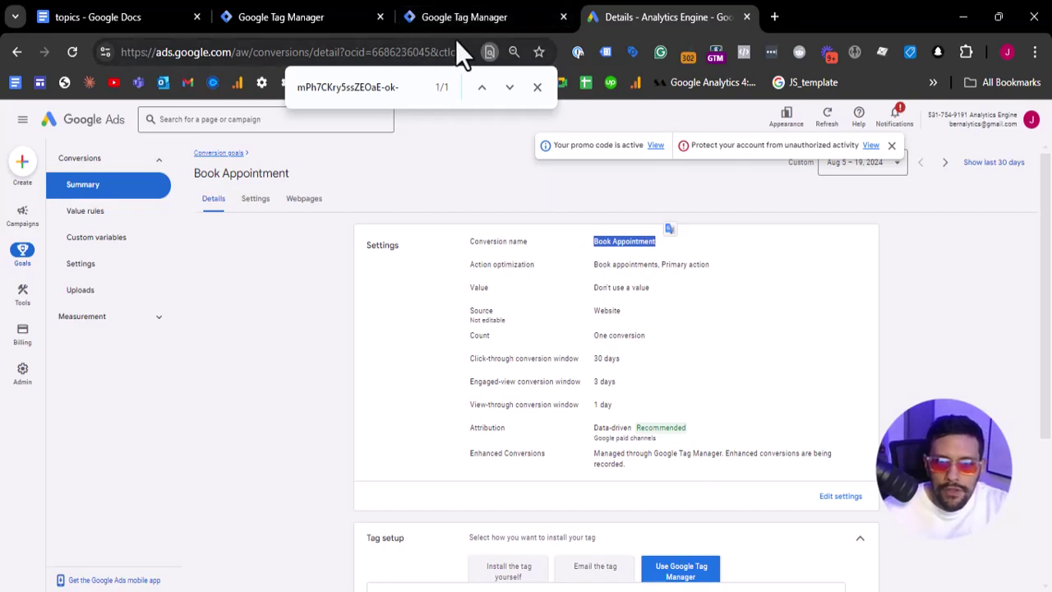
Paste mPh7CKry5ssZEOaE-ok- into the server tag's Conversion Label field
{"action": "left_click", "coordinate": [448, 18]}
{"action": "left_click", "coordinate": [515, 306]}
{"action": "left_click", "coordinate": [408, 393]}
{"action": "key", "text": "ctrl+v"}
{"action": "scroll", "coordinate": [486, 367], "scroll_direction": "down", "scroll_amount": 1}
{"action": "scroll", "coordinate": [486, 366], "scroll_direction": "down", "scroll_amount": 3}
{"action": "left_click", "coordinate": [386, 282]}
{"action": "left_click", "coordinate": [397, 336]}
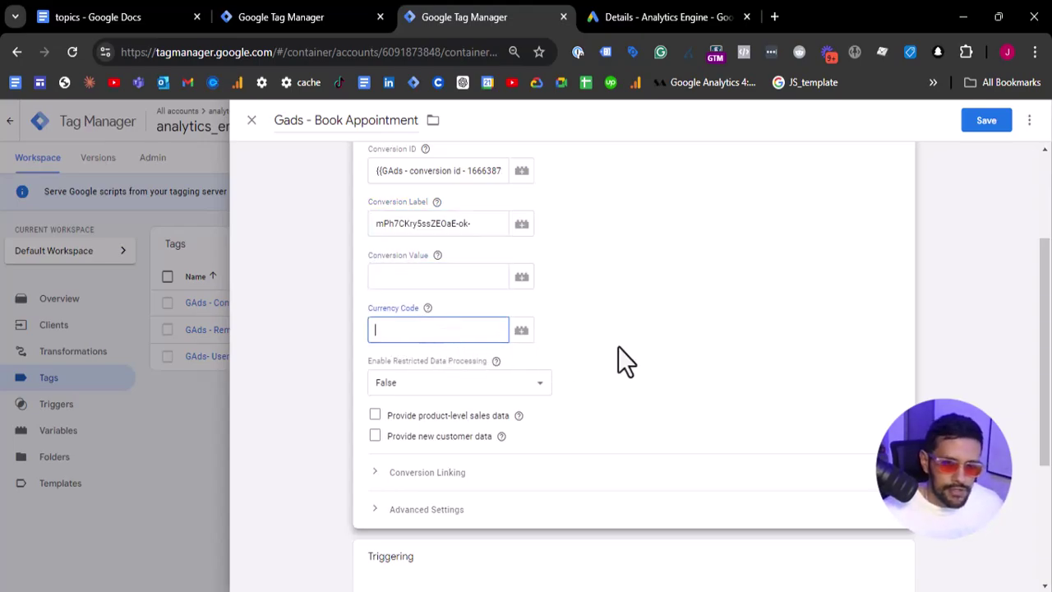
Set the book_appointment Custom Event as Gads - Book Appointment's trigger and save the tag
{"action": "scroll", "coordinate": [618, 349], "scroll_direction": "down", "scroll_amount": 3}
{"action": "left_click", "coordinate": [577, 361]}
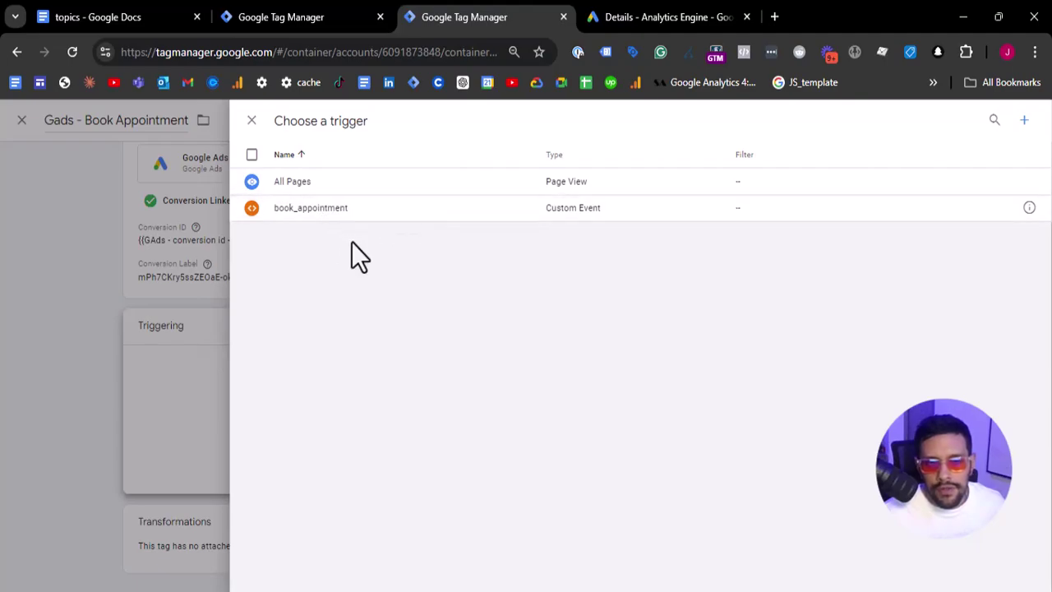
{"action": "left_click", "coordinate": [337, 212]}
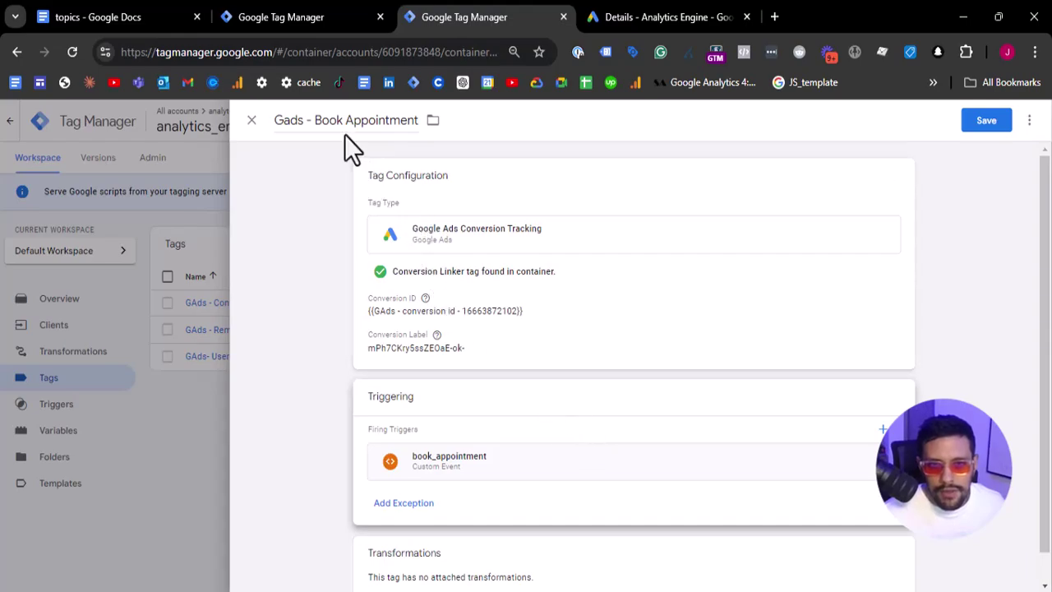
{"action": "left_click", "coordinate": [991, 126]}
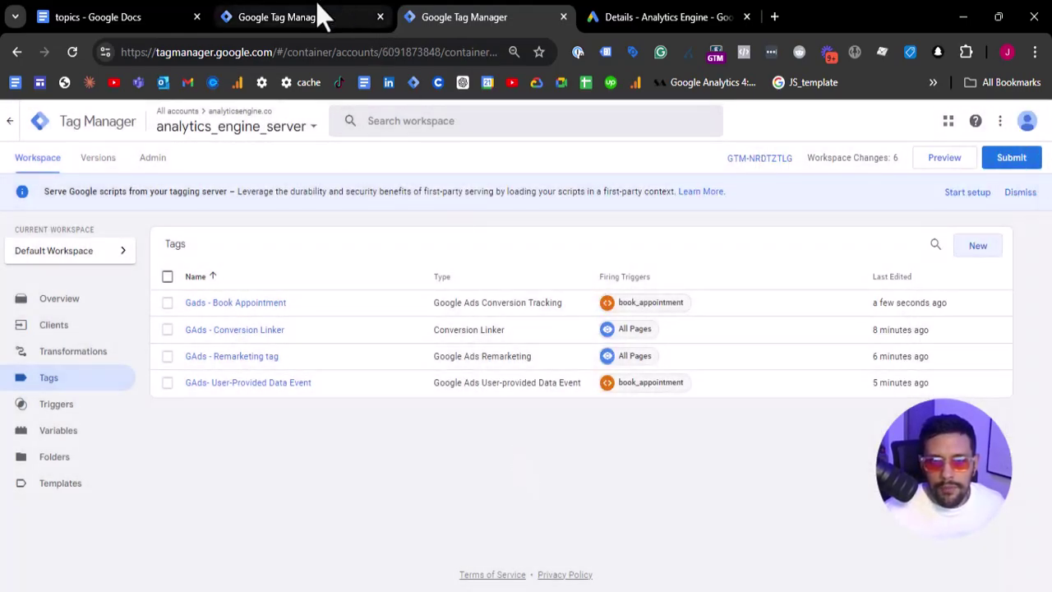
In the web container, close the GAds editor and review the GA4 - Event - Book Appointment tag
{"action": "left_click", "coordinate": [317, 11]}
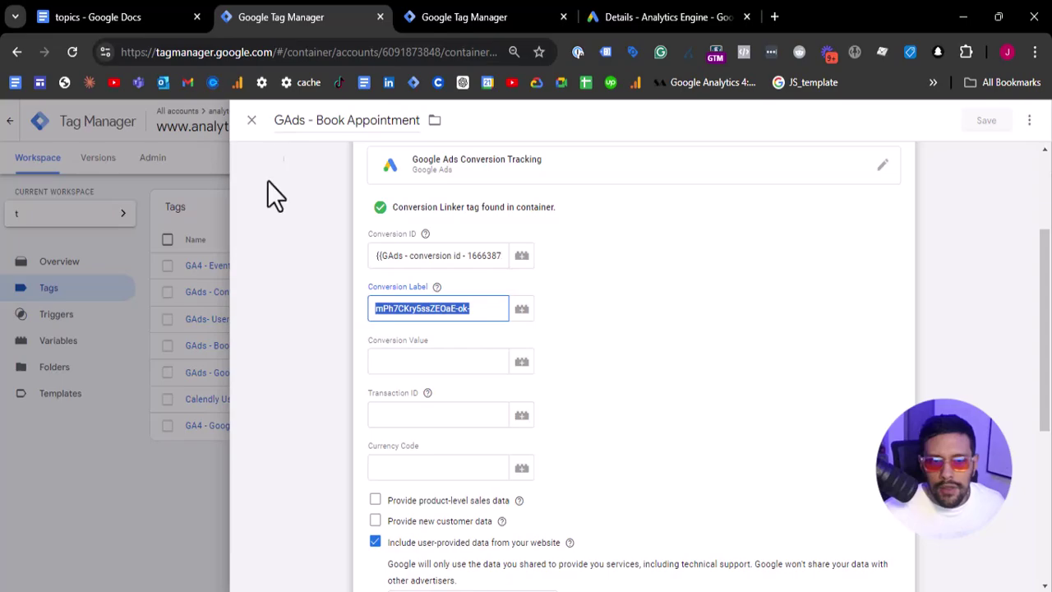
{"action": "left_click", "coordinate": [167, 314]}
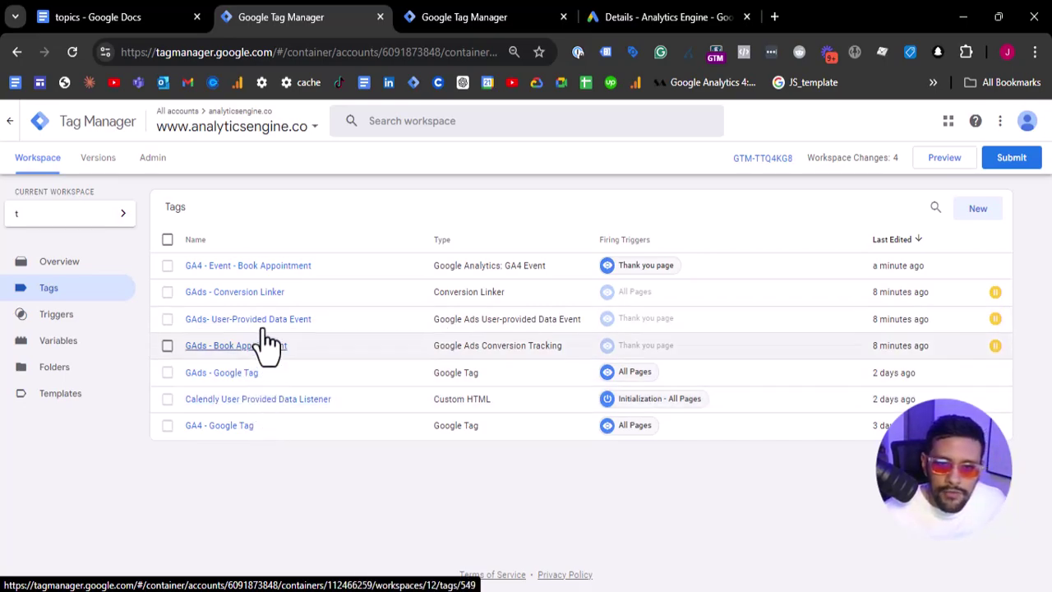
{"action": "left_click", "coordinate": [246, 271]}
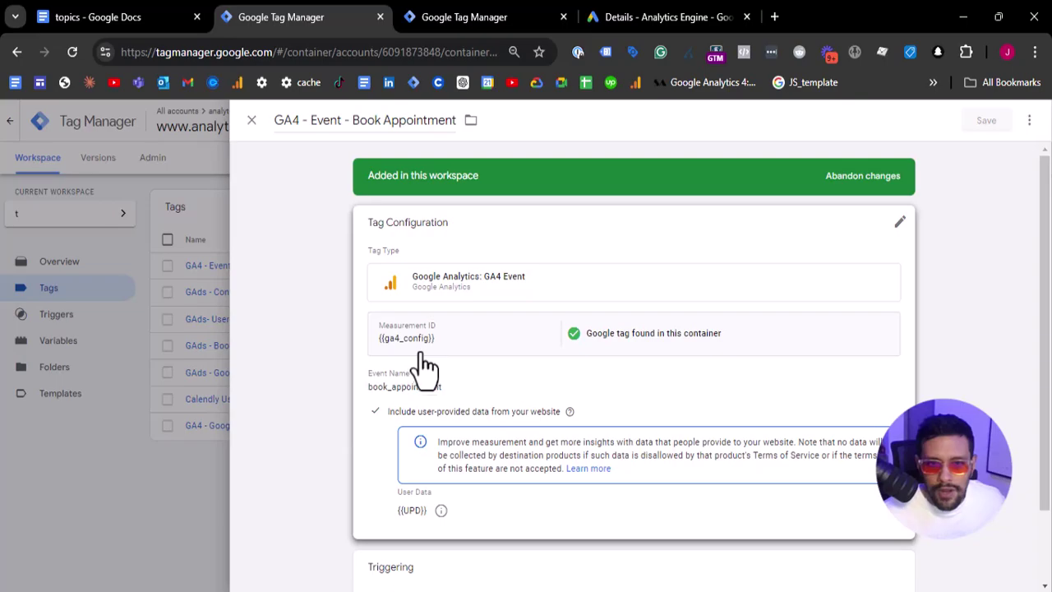
{"action": "scroll", "coordinate": [474, 418], "scroll_direction": "down", "scroll_amount": 3}
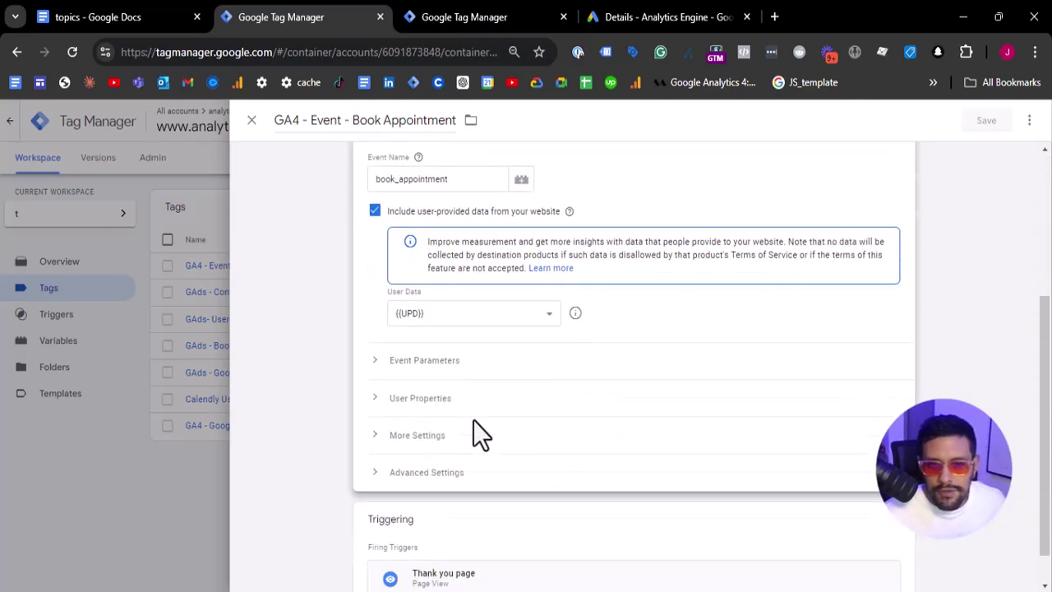
{"action": "scroll", "coordinate": [448, 422], "scroll_direction": "up", "scroll_amount": 5}
{"action": "left_click", "coordinate": [145, 381]}
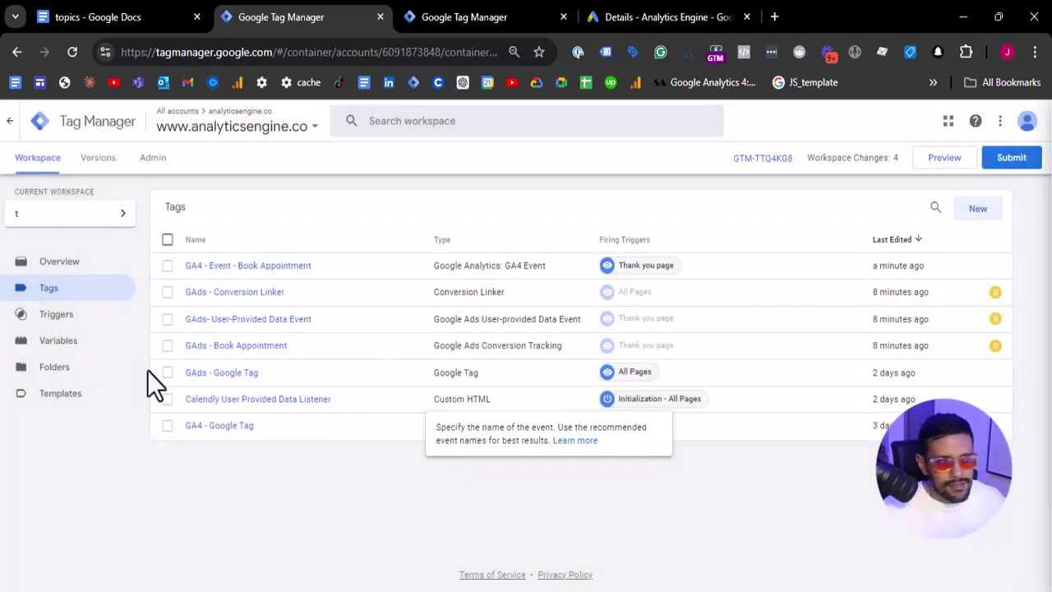
{"action": "key", "text": "ctrl+Tab"}
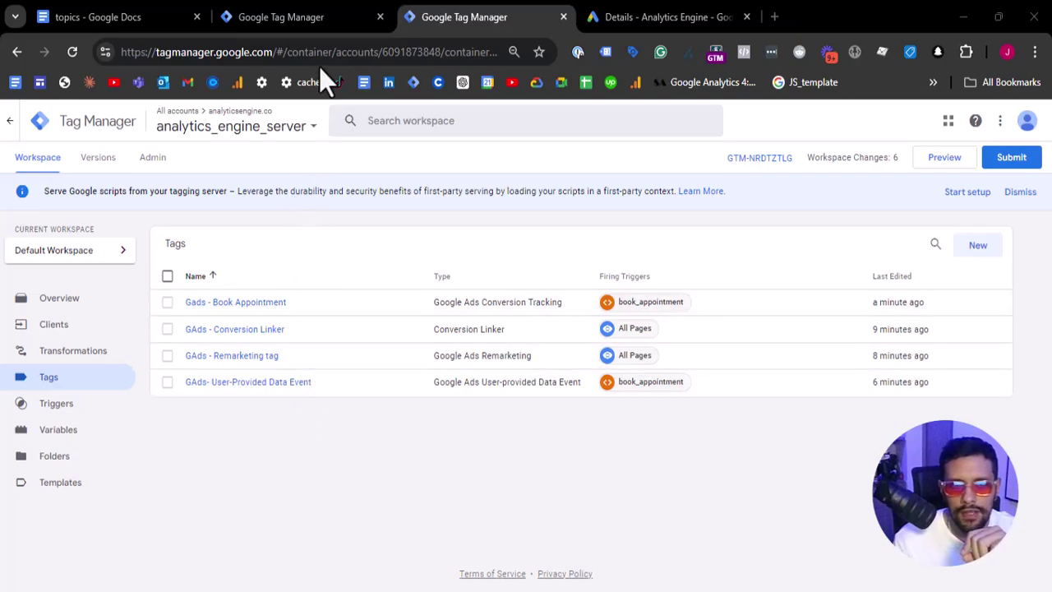
{"action": "left_click", "coordinate": [297, 4]}
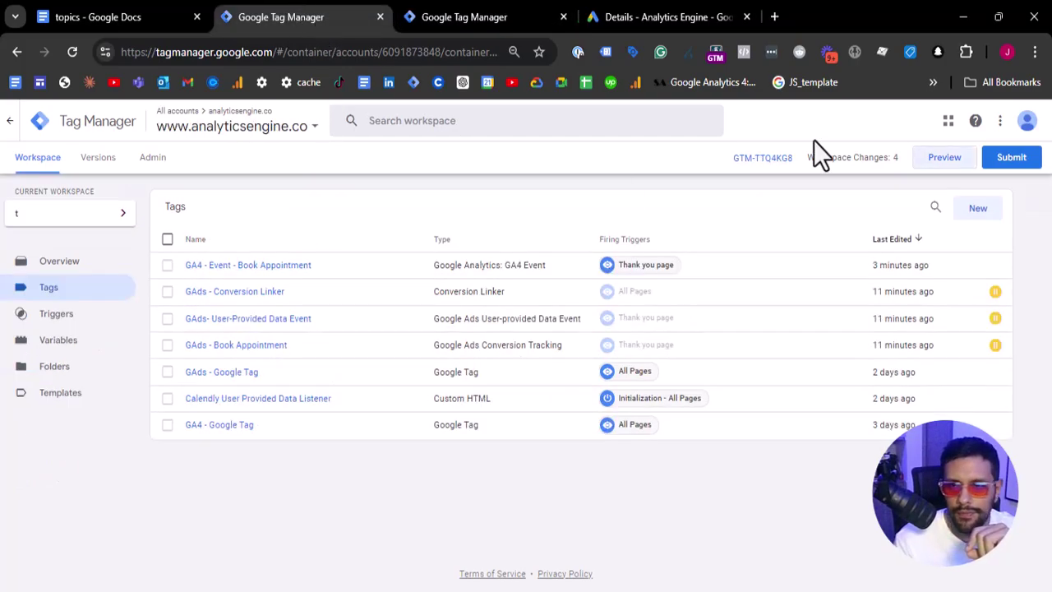
Start web-container Preview with the Calendly booking page URL
{"action": "left_click", "coordinate": [910, 157]}
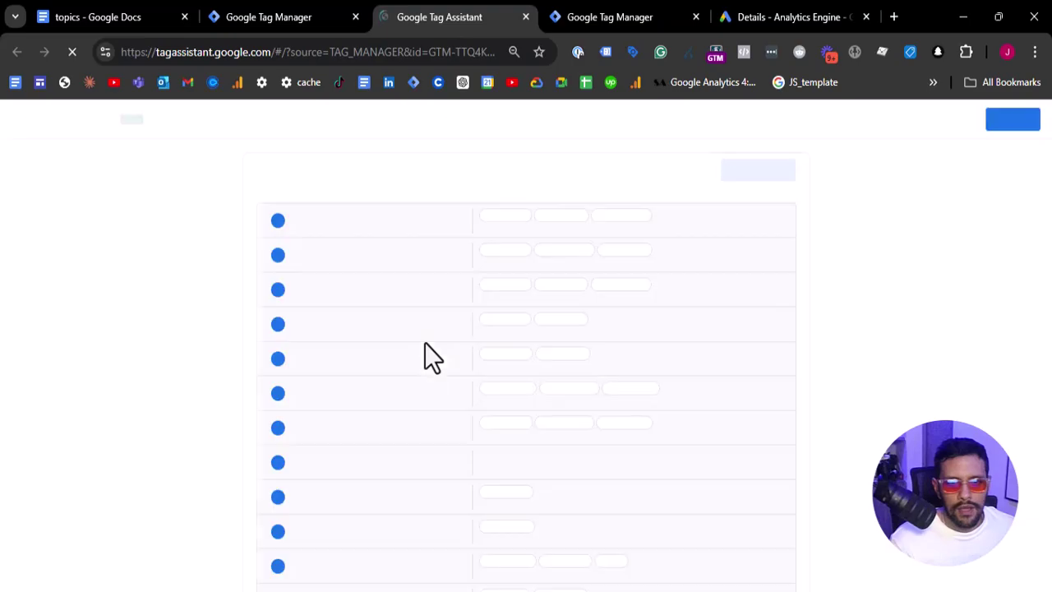
{"action": "left_click_drag", "start_coordinate": [428, 364], "coordinate": [514, 364]}
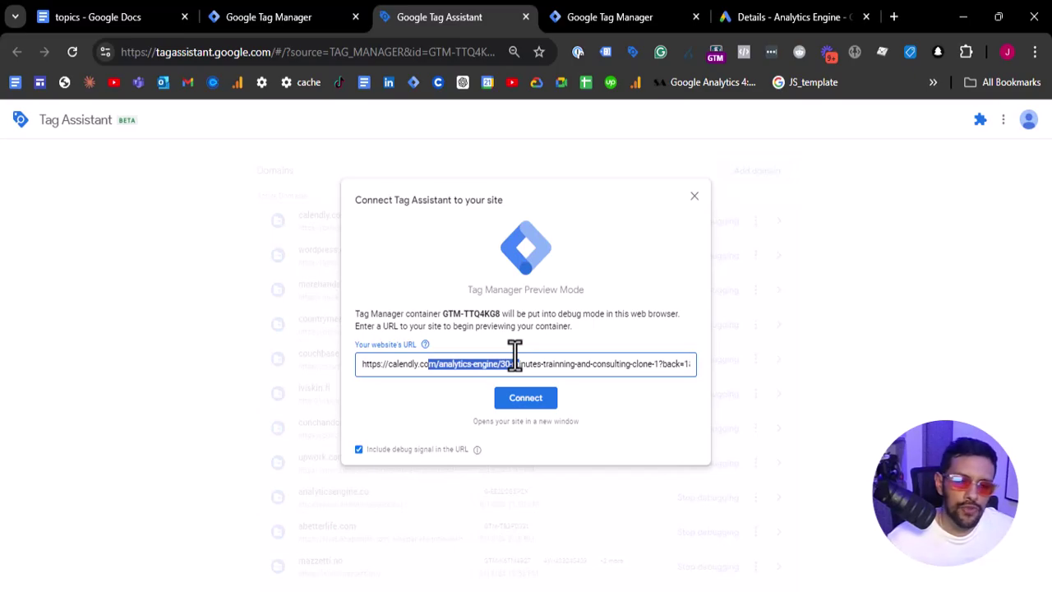
{"action": "left_click_drag", "start_coordinate": [514, 355], "coordinate": [520, 362]}
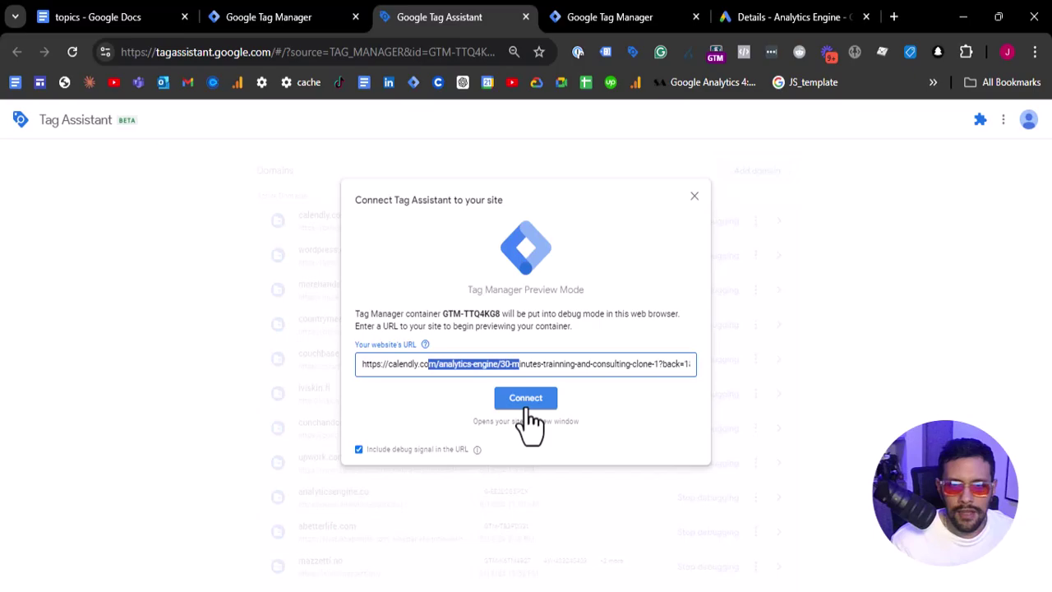
Start the server container's Preview debug view alongside the Tag Assistant connection dialog
{"action": "left_click", "coordinate": [614, 9]}
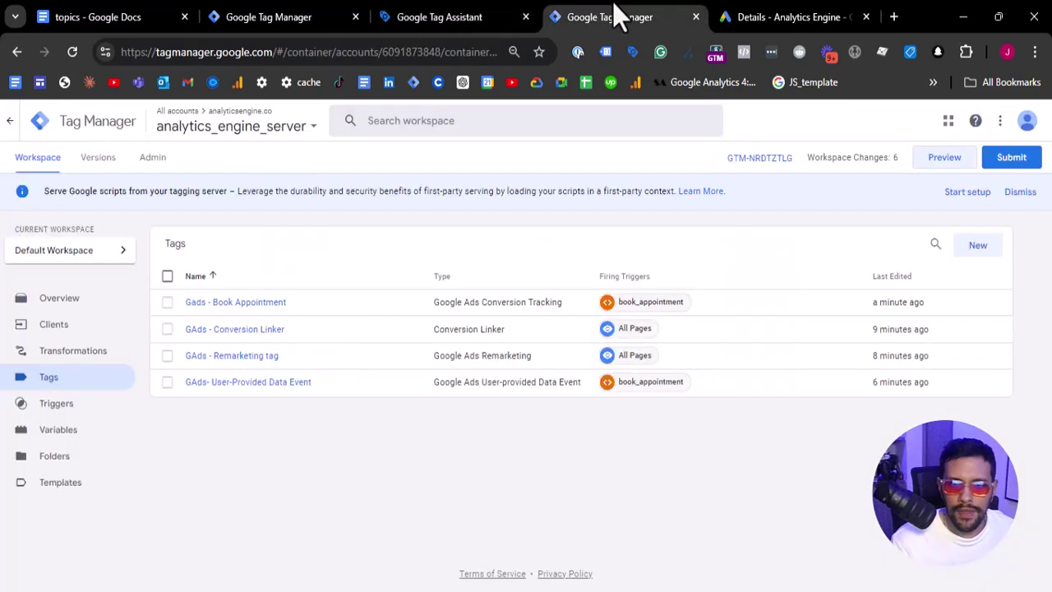
{"action": "left_click", "coordinate": [935, 164]}
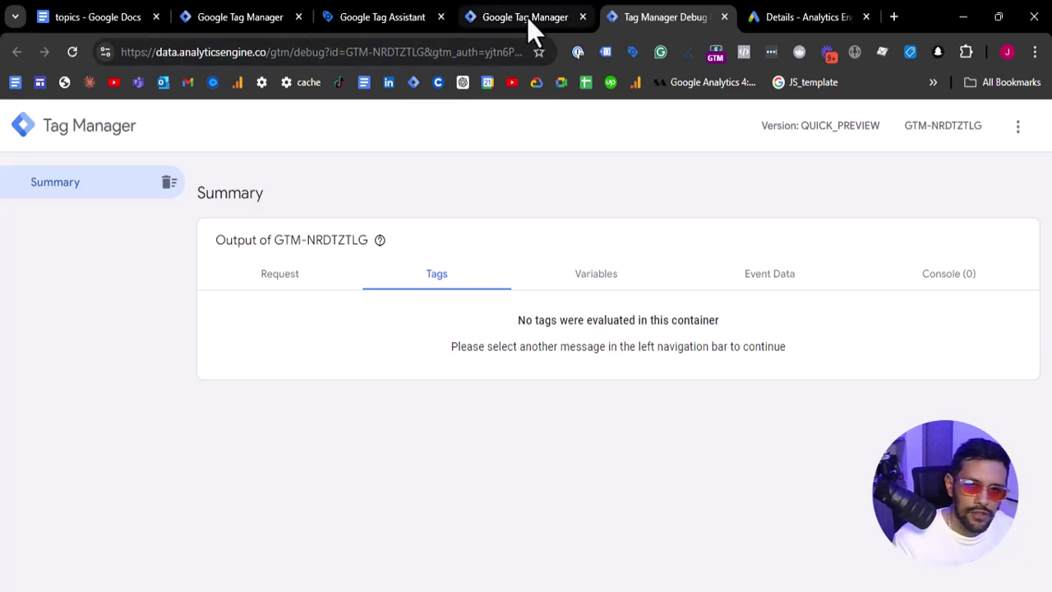
{"action": "left_click", "coordinate": [529, 32]}
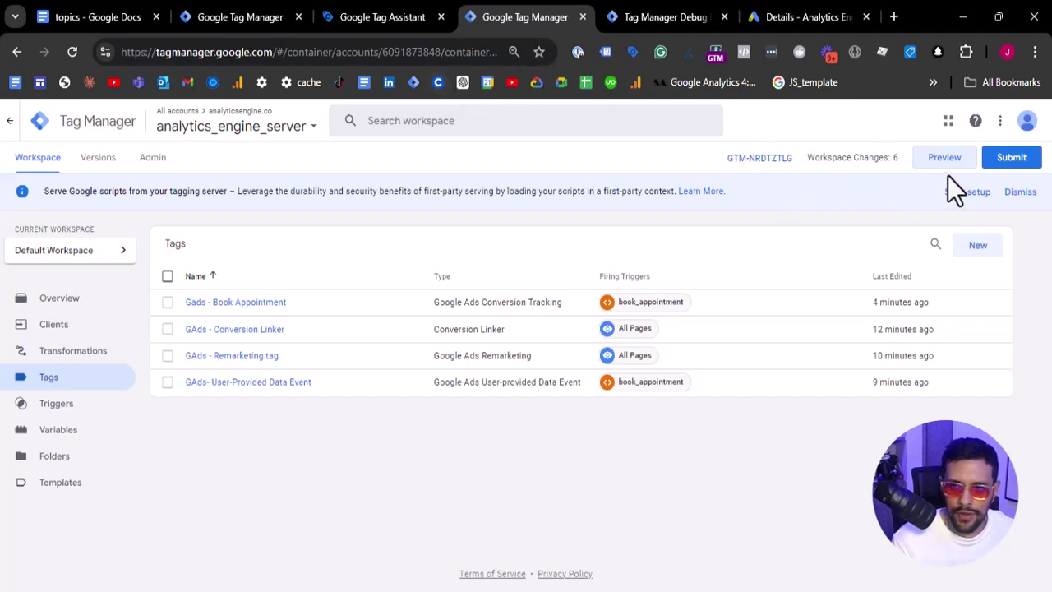
{"action": "left_click", "coordinate": [686, 15]}
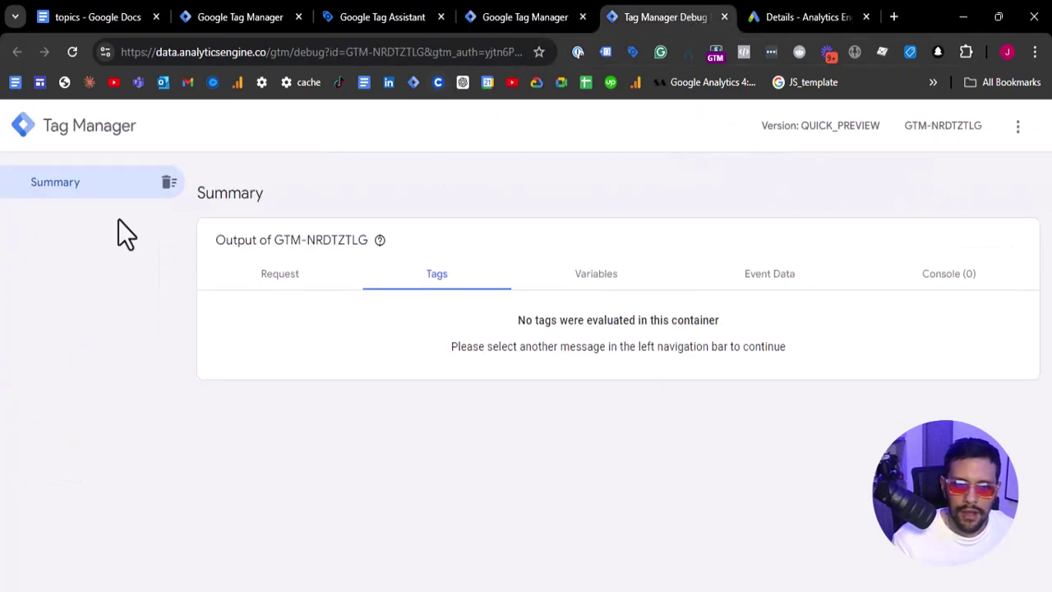
{"action": "left_click", "coordinate": [395, 18]}
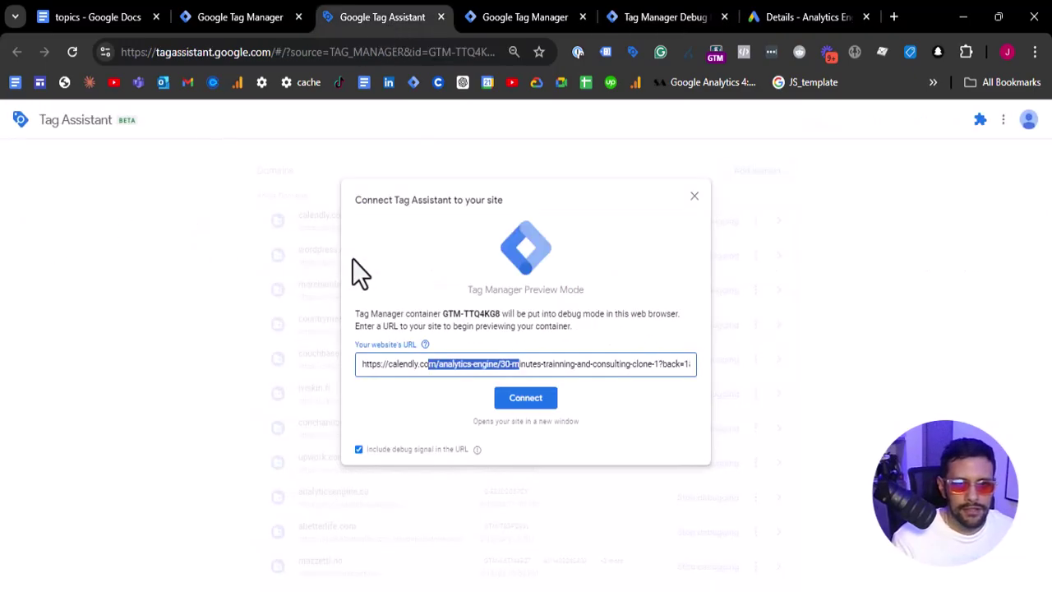
{"action": "left_click", "coordinate": [657, 12]}
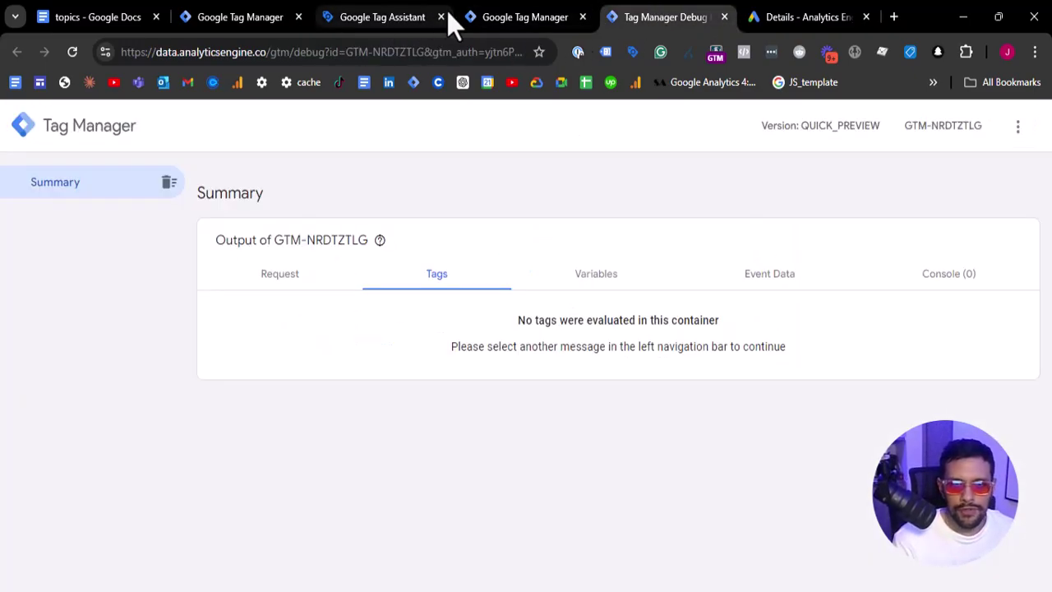
{"action": "left_click", "coordinate": [448, 12]}
Connect to the Calendly page and check the server page_view fired the Conversion Linker and Remarketing tags
{"action": "left_click", "coordinate": [517, 400]}
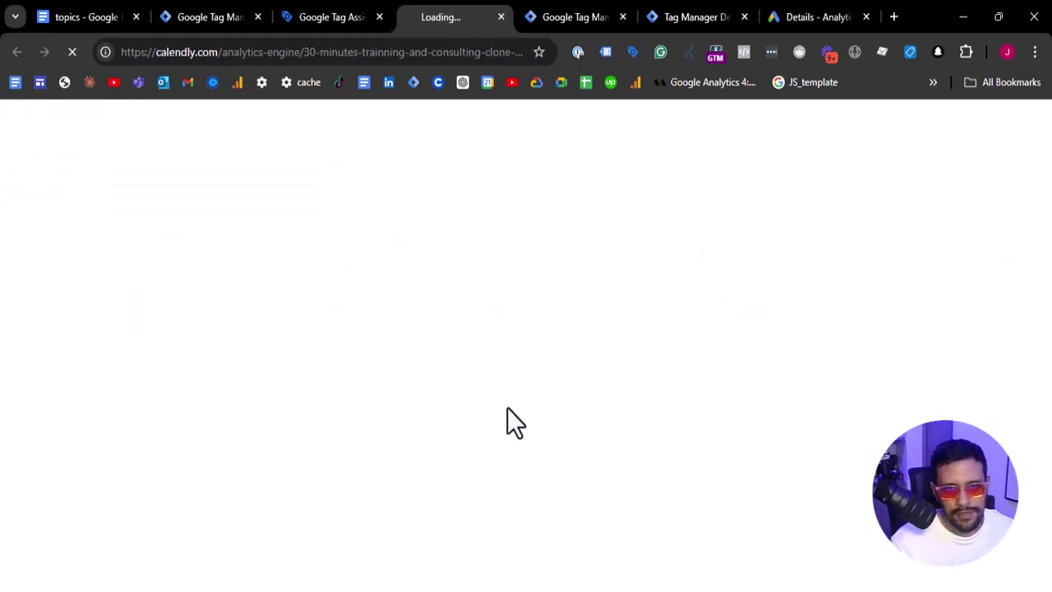
{"action": "left_click", "coordinate": [586, 11]}
{"action": "left_click", "coordinate": [693, 12]}
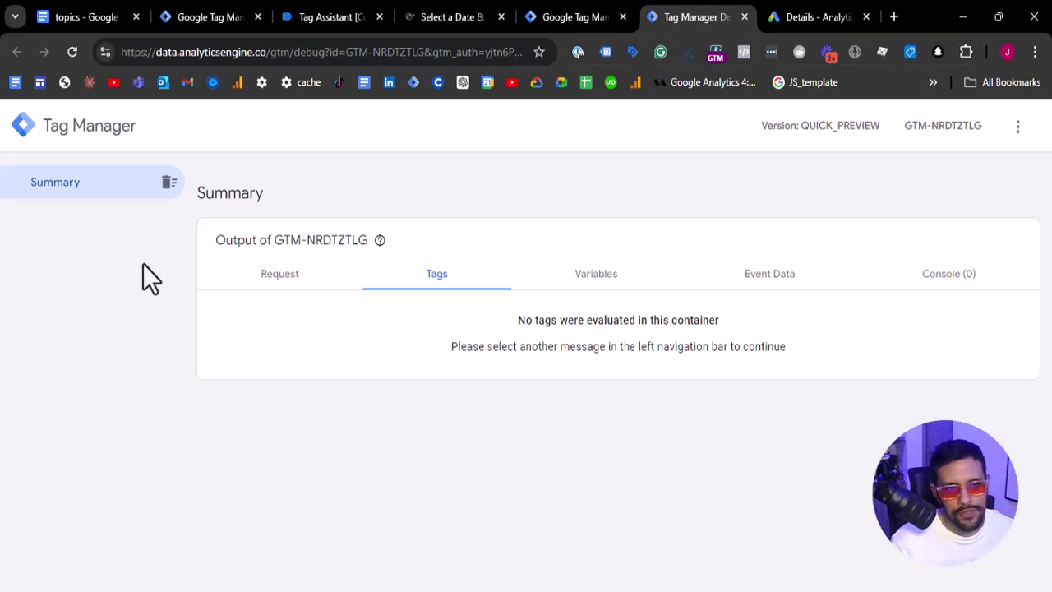
{"action": "left_click", "coordinate": [76, 257]}
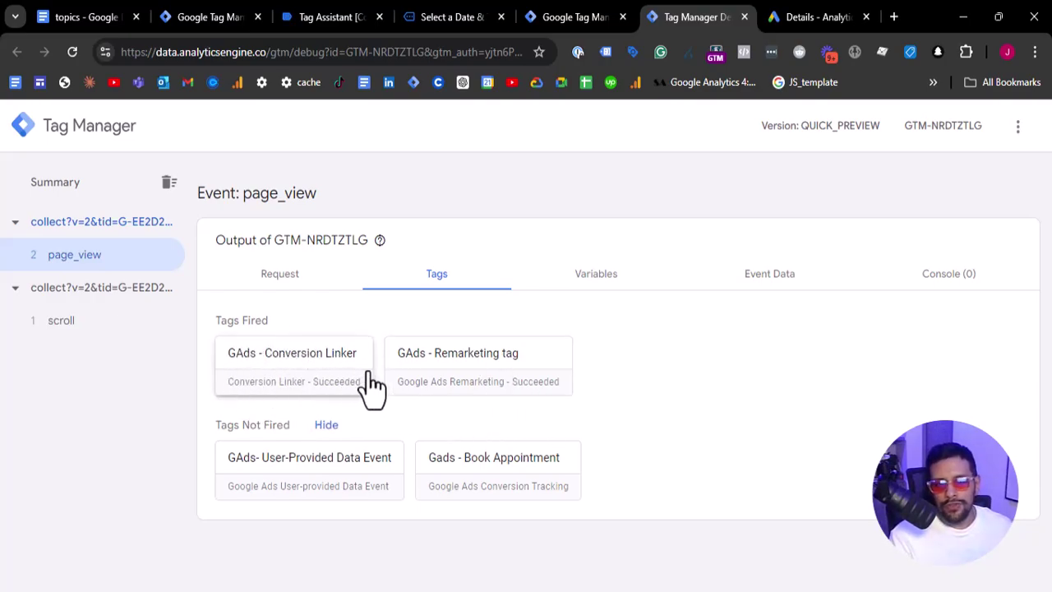
{"action": "left_click", "coordinate": [293, 368]}
{"action": "left_click", "coordinate": [107, 362]}
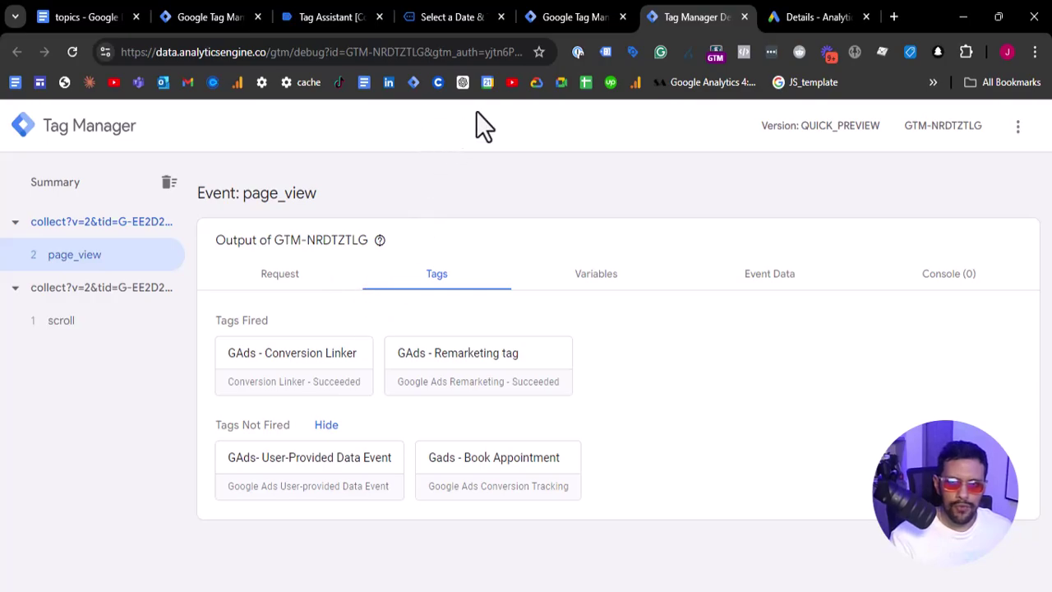
Pick August 22 at 08:30 on the Calendly booking page, moving the Tag Assistant panel aside
{"action": "left_click", "coordinate": [423, 18]}
{"action": "scroll", "coordinate": [634, 353], "scroll_direction": "down", "scroll_amount": 1}
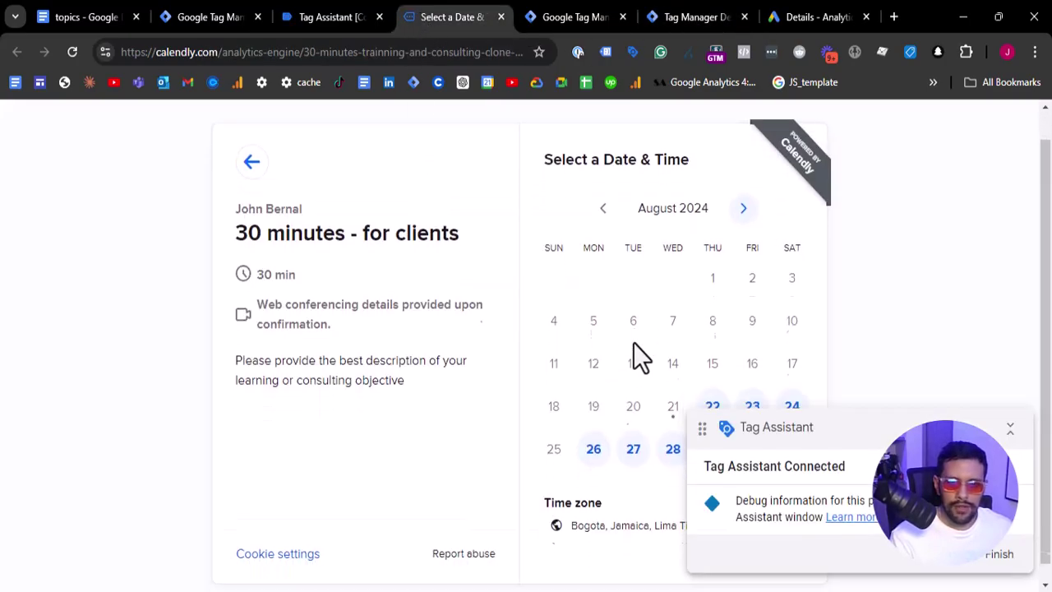
{"action": "left_click", "coordinate": [713, 390]}
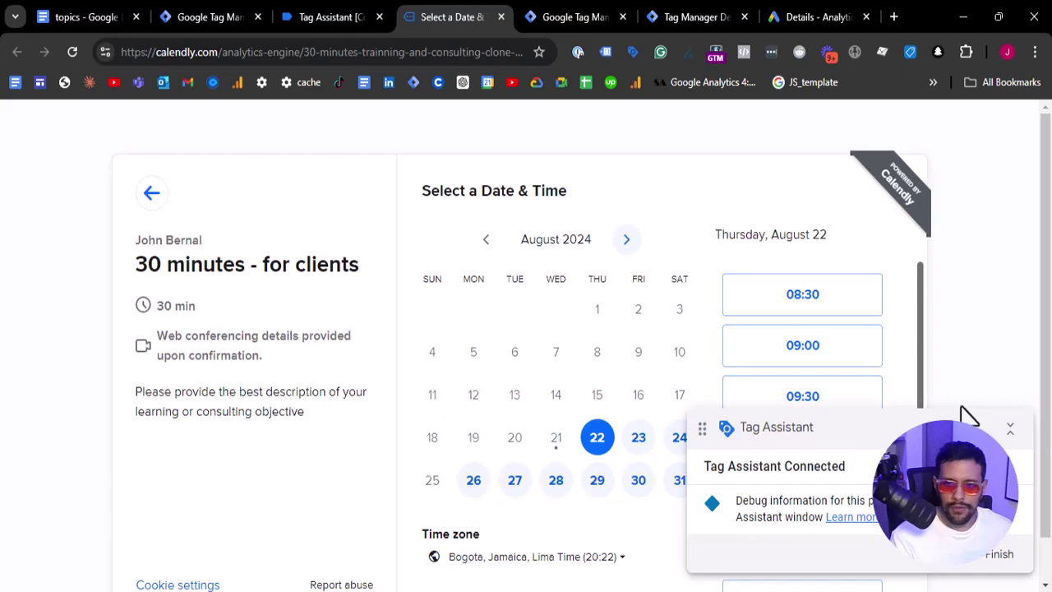
{"action": "left_click", "coordinate": [997, 429]}
{"action": "left_click_drag", "start_coordinate": [994, 429], "coordinate": [629, 411]}
{"action": "left_click", "coordinate": [798, 294]}
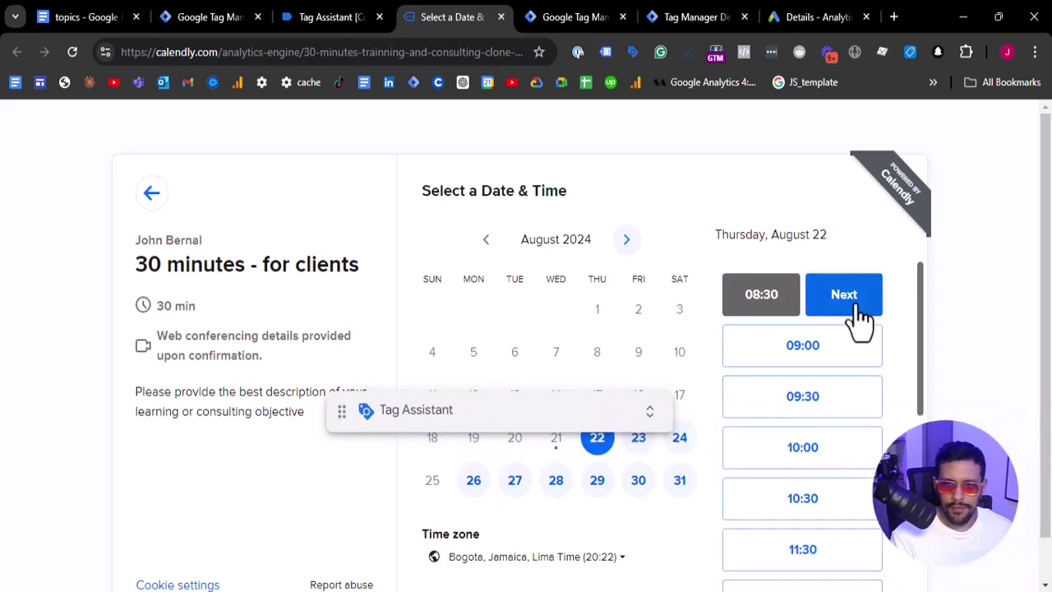
{"action": "left_click", "coordinate": [846, 300]}
Fill the booking form with name 'test', a test e-mail address and the note 'test'
{"action": "left_click", "coordinate": [498, 260]}
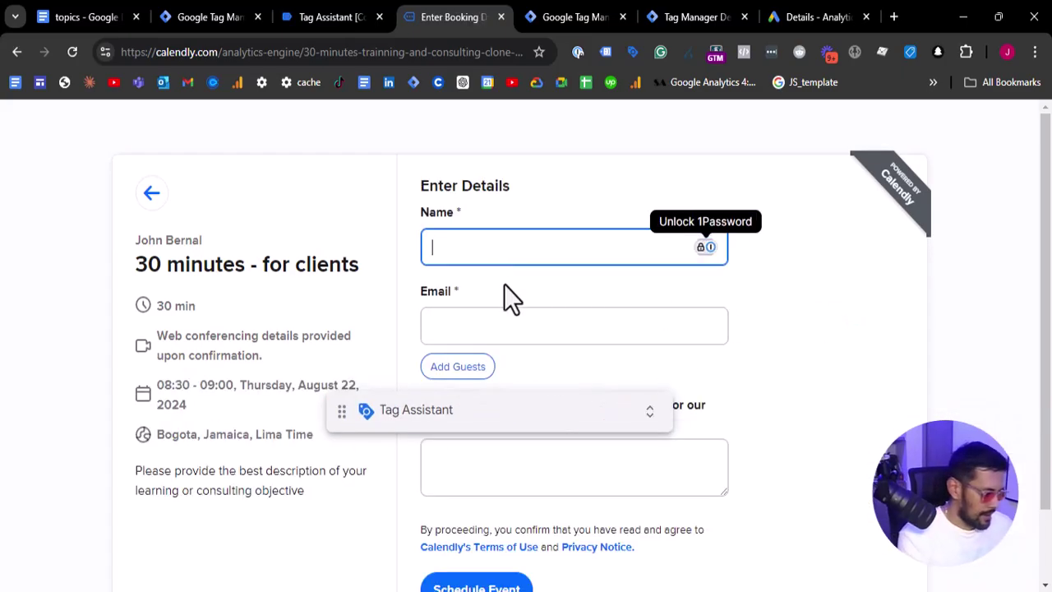
{"action": "type", "text": "test"}
{"action": "key", "text": "Tab"}
{"action": "type", "text": "test"}
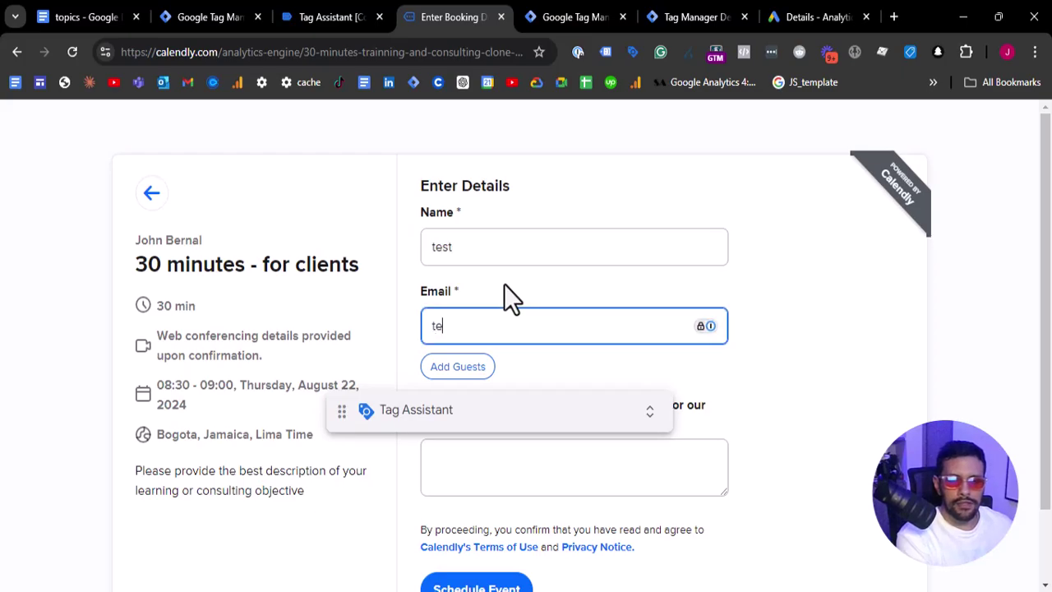
{"action": "type", "text": "@gmai"}
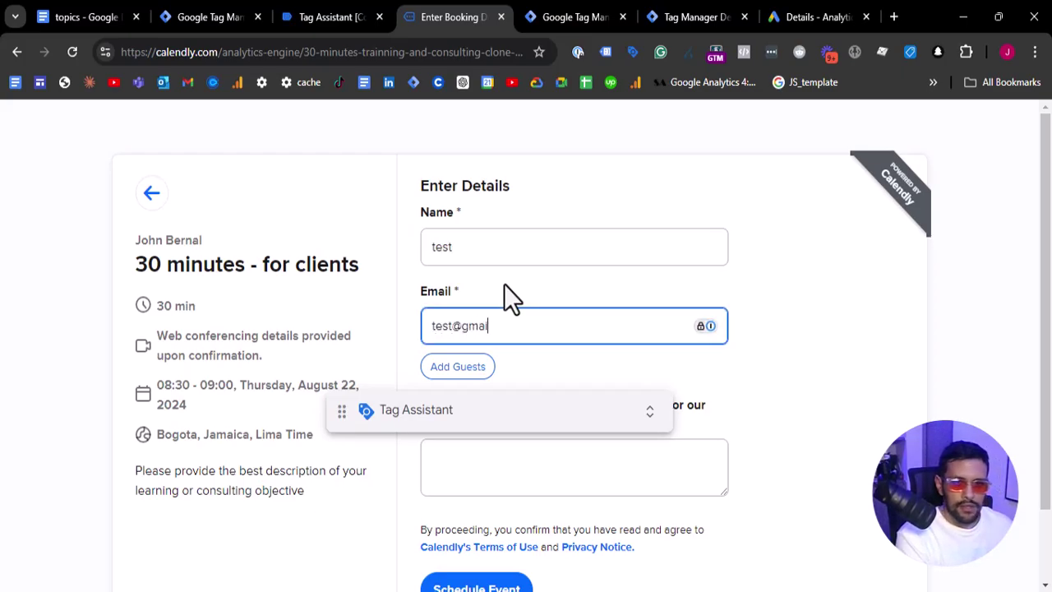
{"action": "type", "text": "l.com"}
{"action": "scroll", "coordinate": [545, 275], "scroll_direction": "down", "scroll_amount": 1}
{"action": "left_click", "coordinate": [557, 378]}
{"action": "type", "text": "test"}
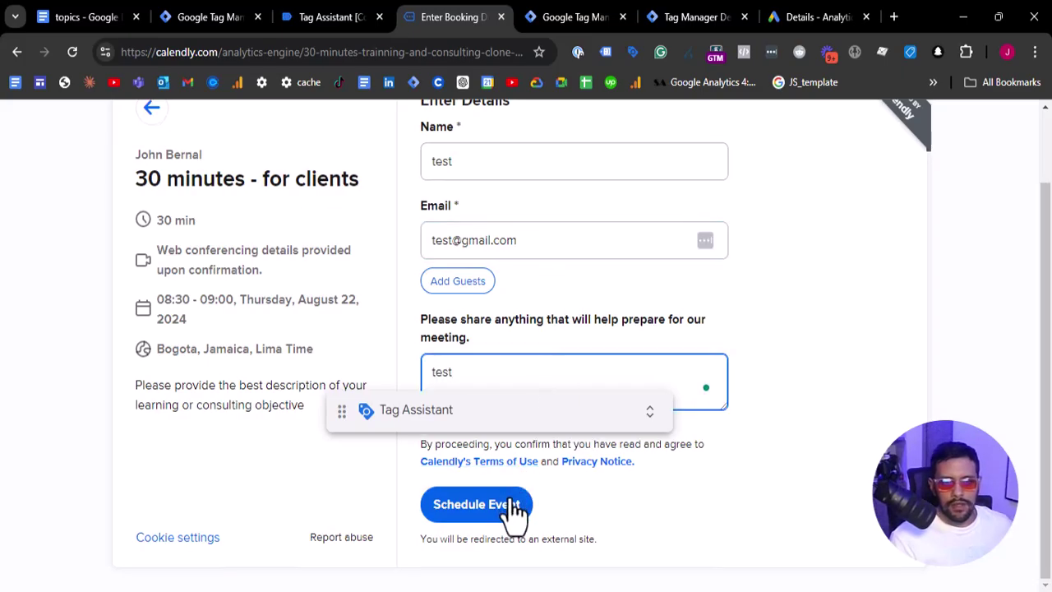
Schedule the event and wait for the redirect to the Thank you page
{"action": "left_click", "coordinate": [510, 504]}
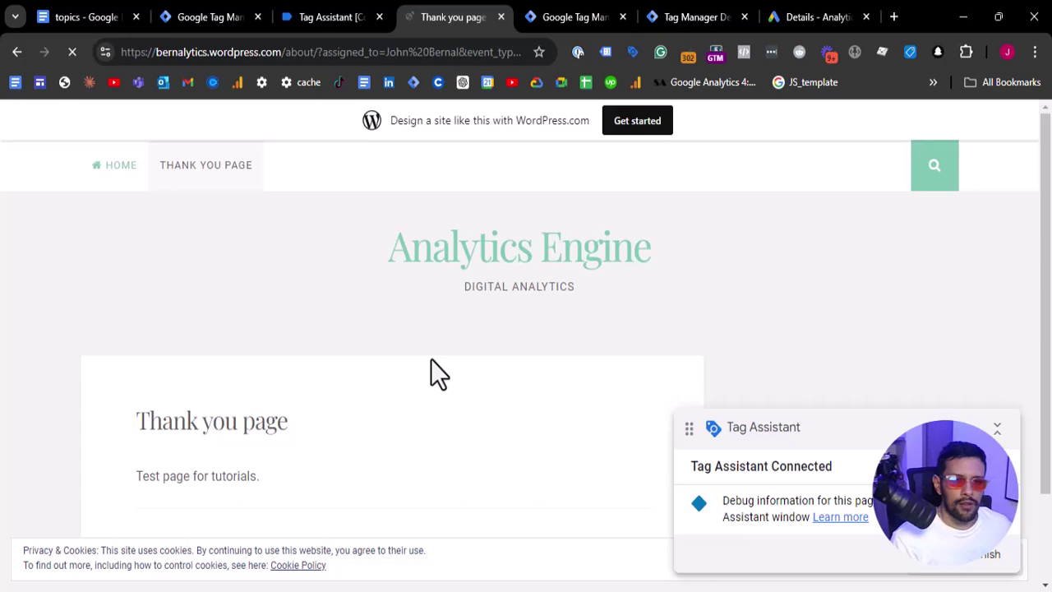
{"action": "scroll", "coordinate": [512, 388], "scroll_direction": "down", "scroll_amount": 2}
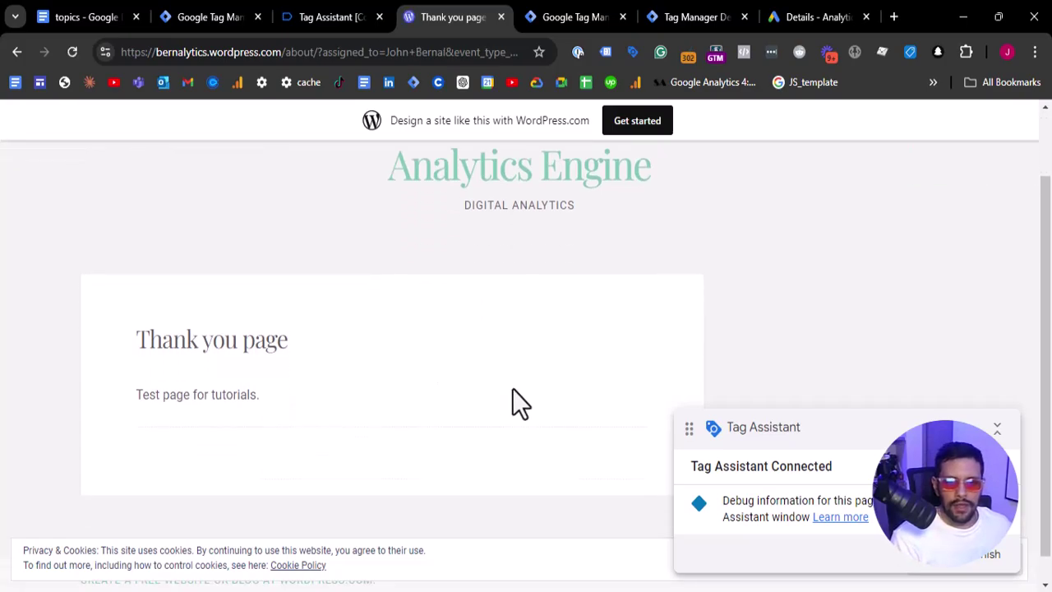
{"action": "scroll", "coordinate": [513, 403], "scroll_direction": "up", "scroll_amount": 2}
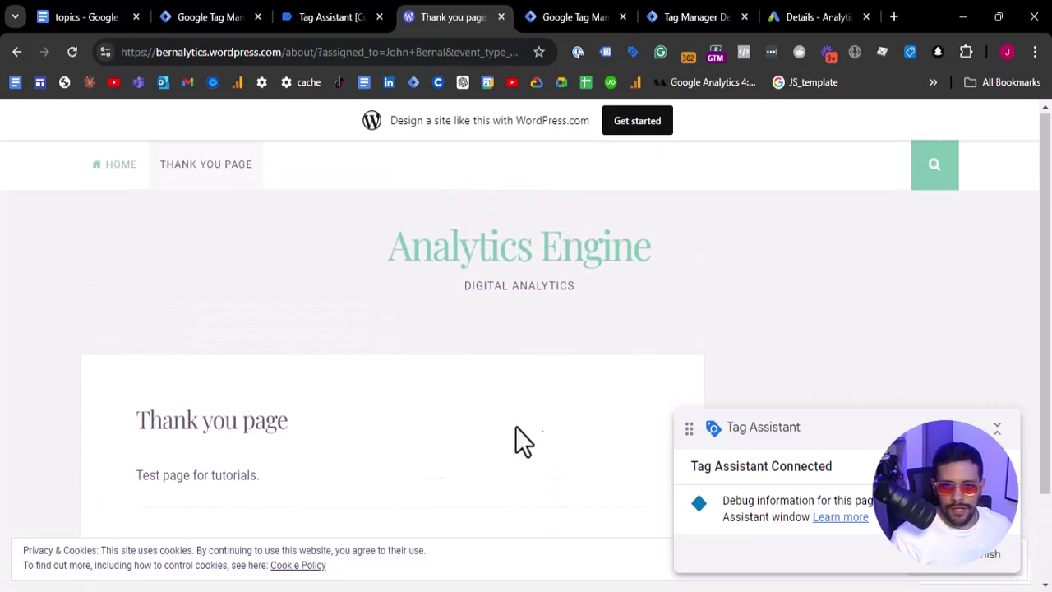
{"action": "scroll", "coordinate": [370, 288], "scroll_direction": "down", "scroll_amount": 2}
{"action": "scroll", "coordinate": [394, 228], "scroll_direction": "up", "scroll_amount": 2}
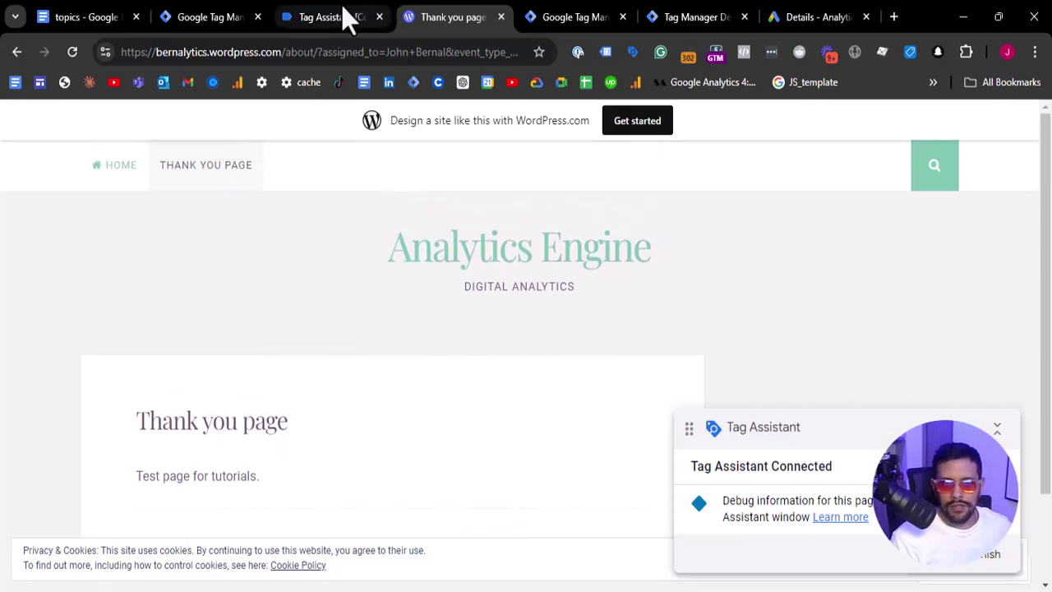
In the server debug view, check the GAds- User-Provided Data Event tag on book_appointment with Values shown
{"action": "left_click", "coordinate": [673, 13]}
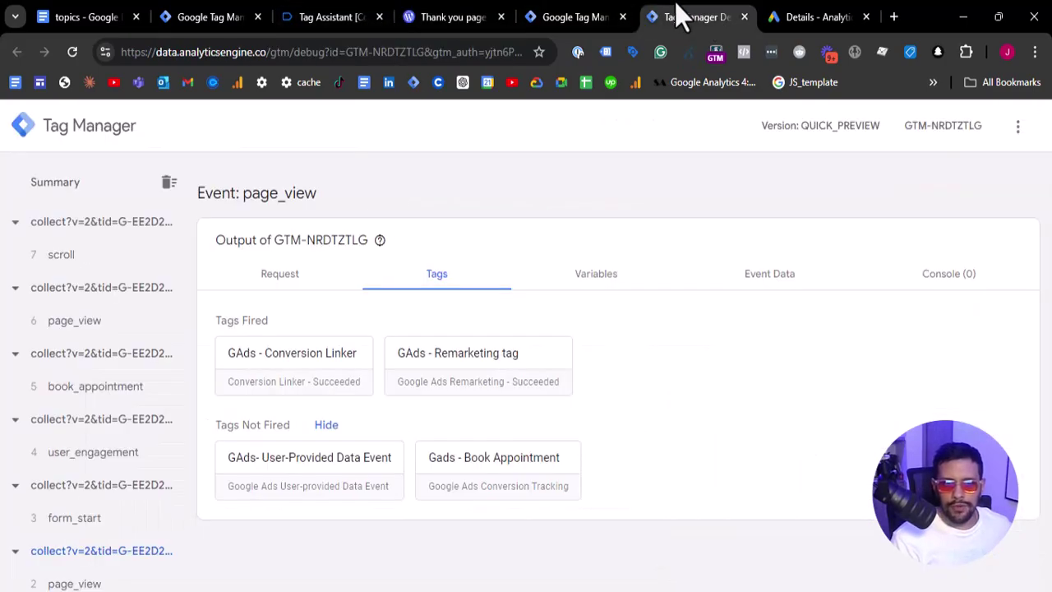
{"action": "scroll", "coordinate": [93, 325], "scroll_direction": "down", "scroll_amount": 1}
{"action": "left_click", "coordinate": [90, 316]}
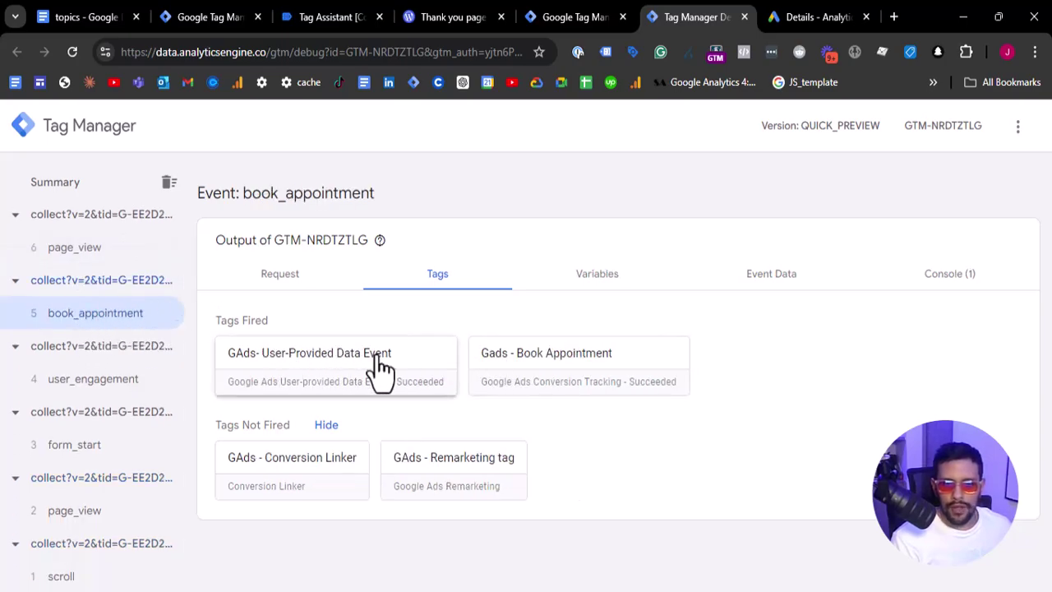
{"action": "left_click", "coordinate": [311, 369]}
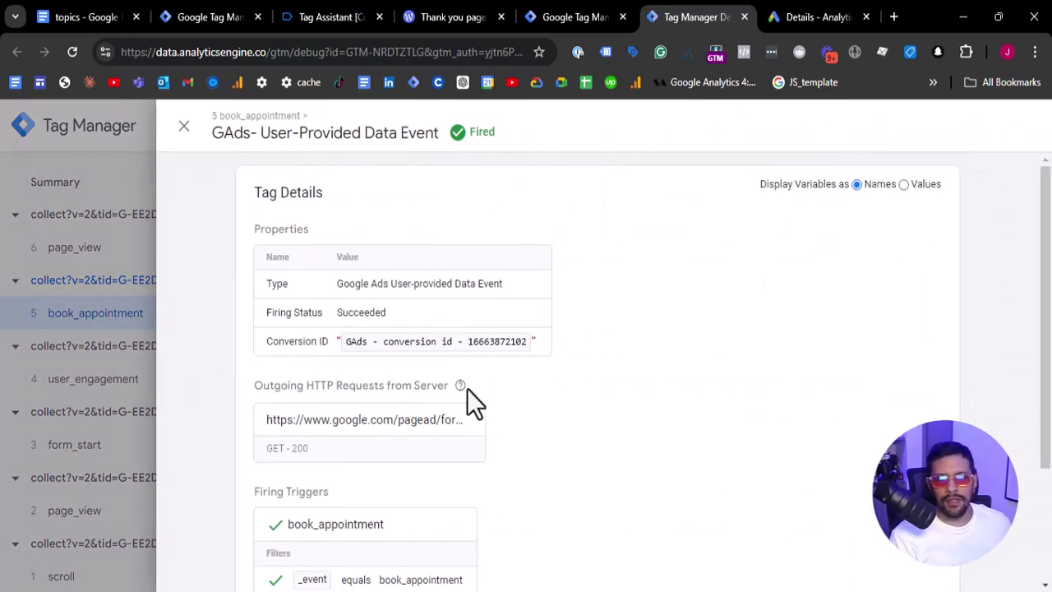
{"action": "left_click", "coordinate": [906, 185]}
{"action": "scroll", "coordinate": [345, 448], "scroll_direction": "down", "scroll_amount": 1}
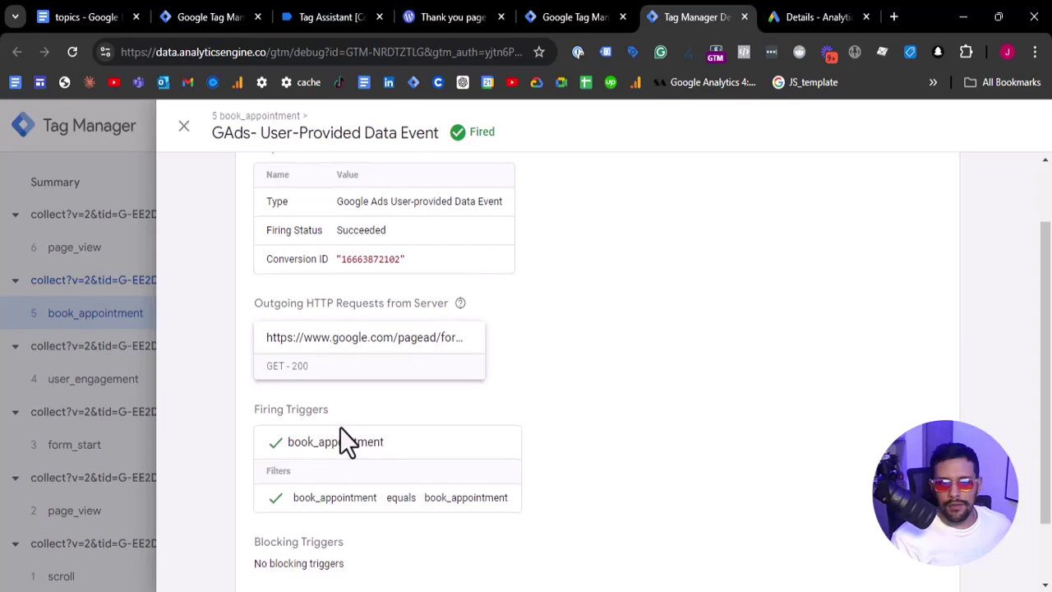
{"action": "left_click", "coordinate": [120, 380]}
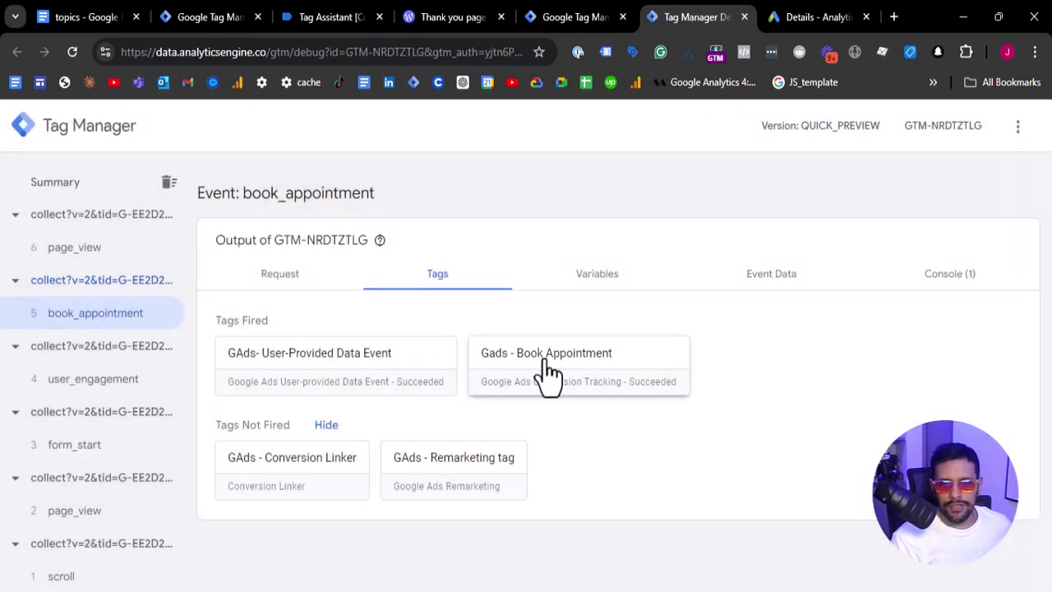
Inspect all properties of the fired Gads - Book Appointment tag
{"action": "left_click", "coordinate": [547, 372]}
{"action": "left_click", "coordinate": [419, 455]}
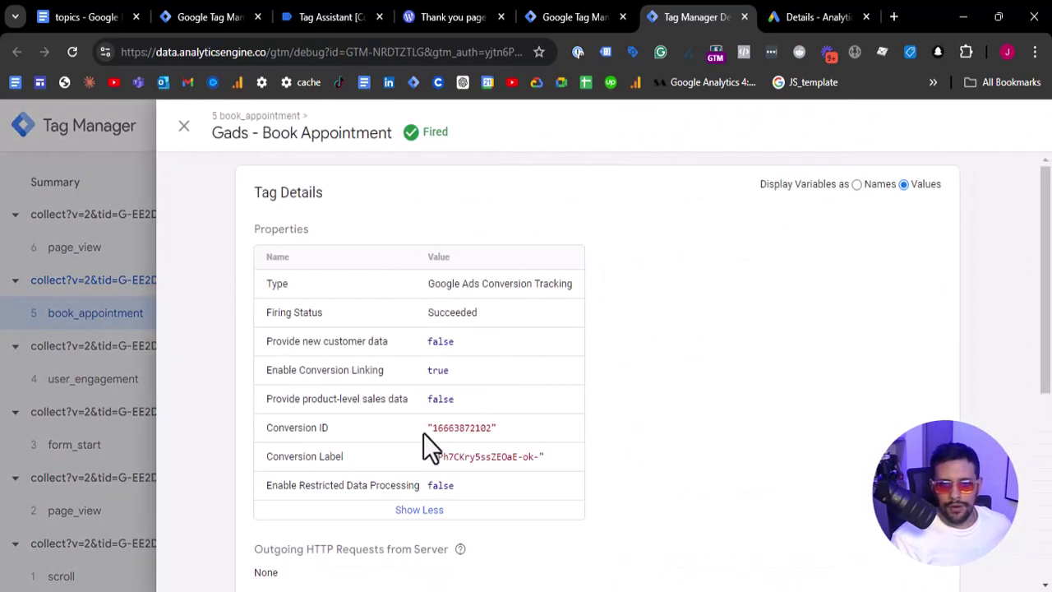
{"action": "scroll", "coordinate": [424, 390], "scroll_direction": "down", "scroll_amount": 1}
{"action": "scroll", "coordinate": [424, 389], "scroll_direction": "down", "scroll_amount": 2}
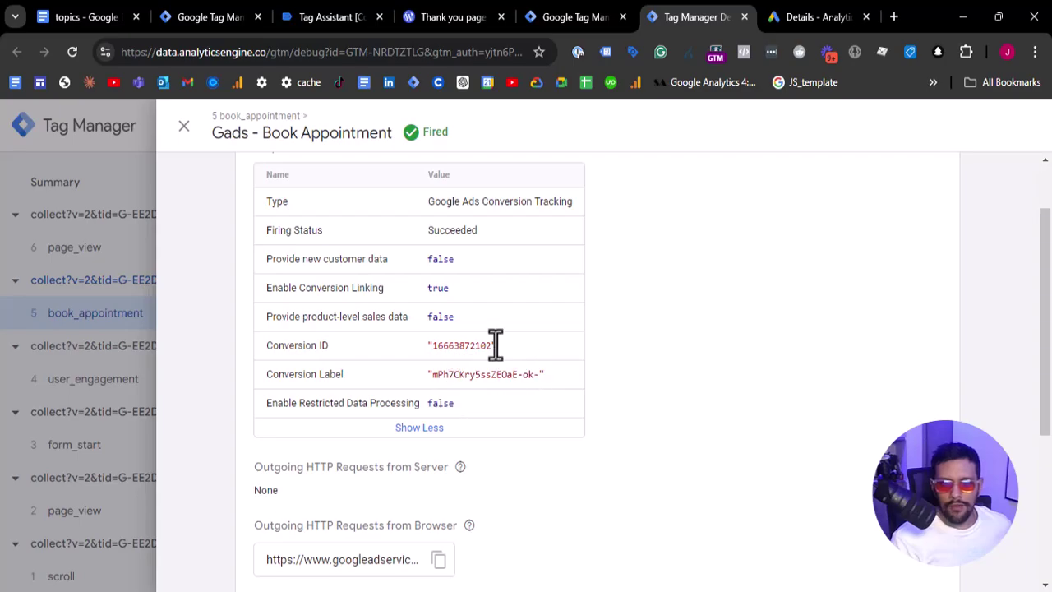
{"action": "scroll", "coordinate": [466, 329], "scroll_direction": "up", "scroll_amount": 2}
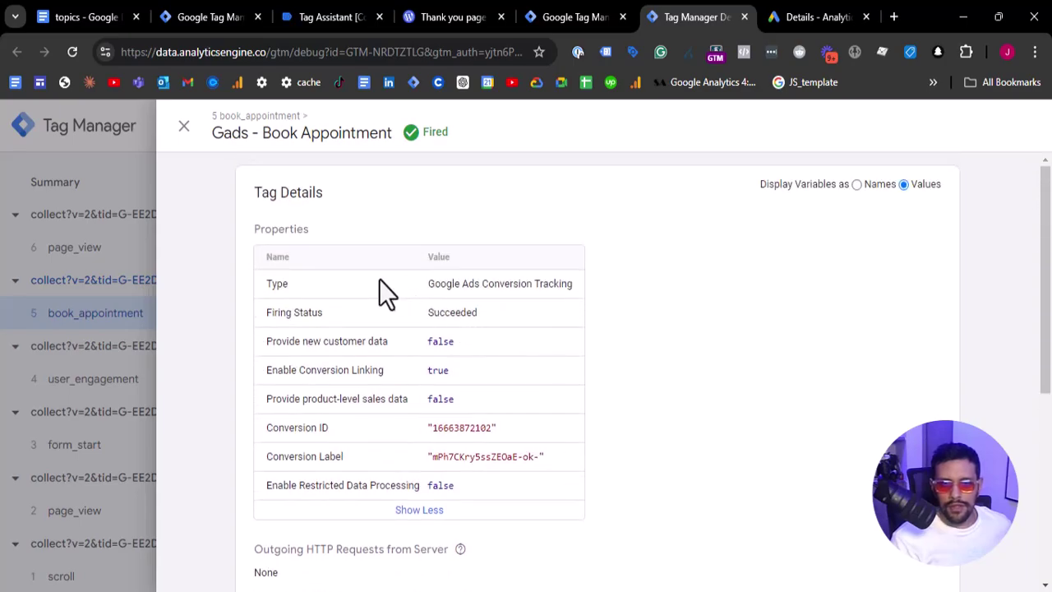
{"action": "left_click", "coordinate": [80, 274]}
{"action": "left_click", "coordinate": [551, 394]}
{"action": "scroll", "coordinate": [461, 419], "scroll_direction": "down", "scroll_amount": 3}
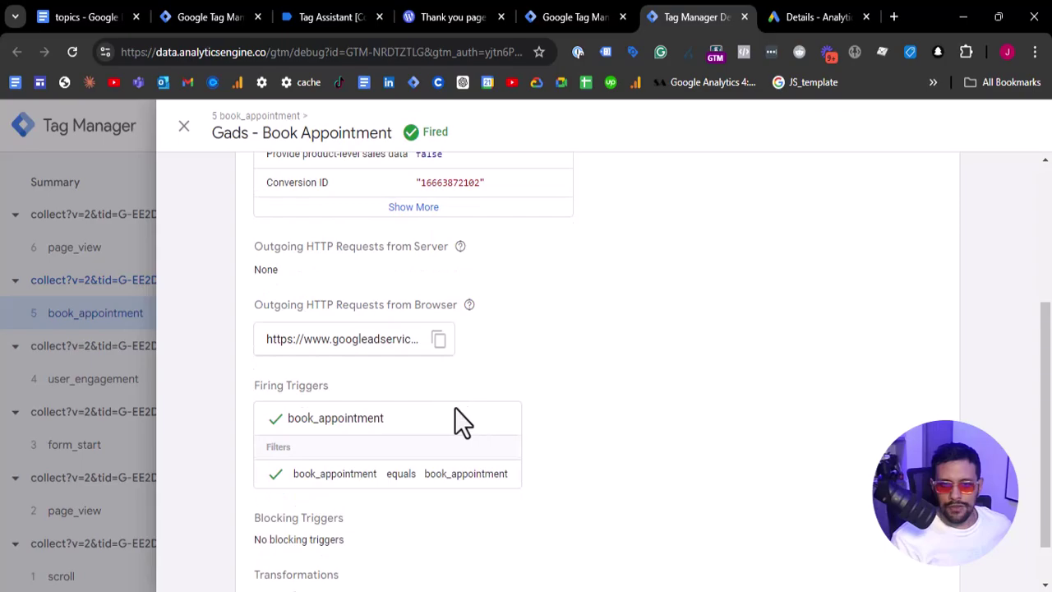
{"action": "left_click", "coordinate": [419, 207]}
{"action": "scroll", "coordinate": [470, 220], "scroll_direction": "up", "scroll_amount": 2}
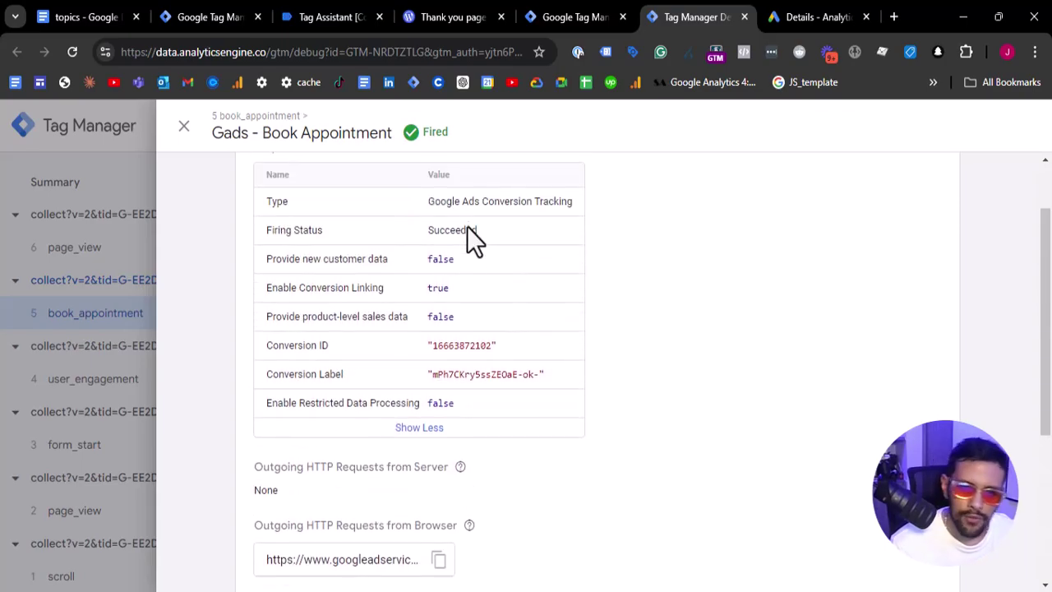
{"action": "scroll", "coordinate": [470, 246], "scroll_direction": "down", "scroll_amount": 3}
{"action": "left_click", "coordinate": [48, 345]}
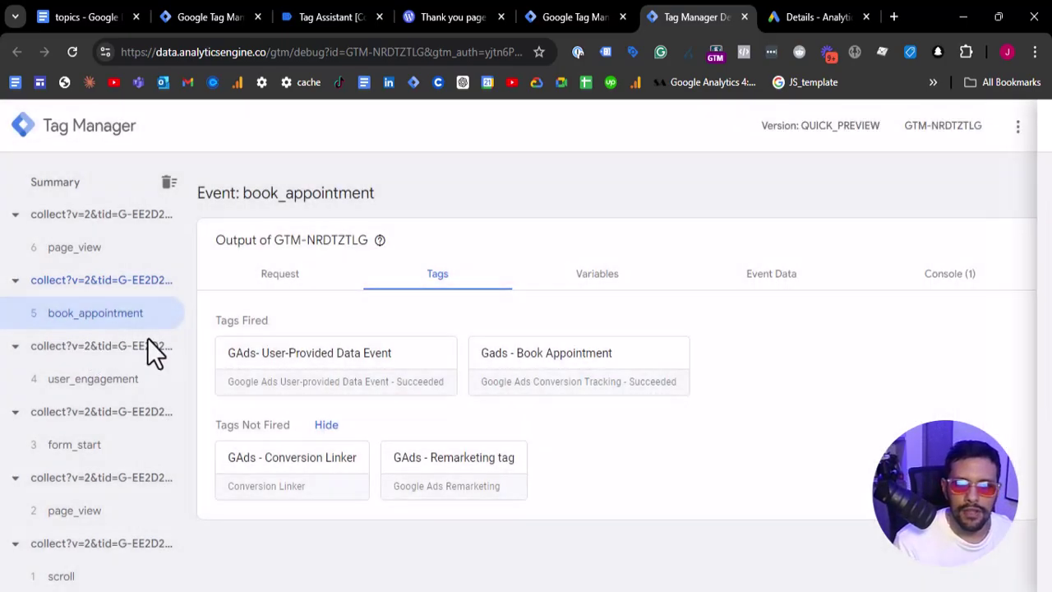
Confirm GA4 - Event - Book Appointment fired on Container Loaded, then return to the GTM tag list
{"action": "left_click", "coordinate": [336, 9]}
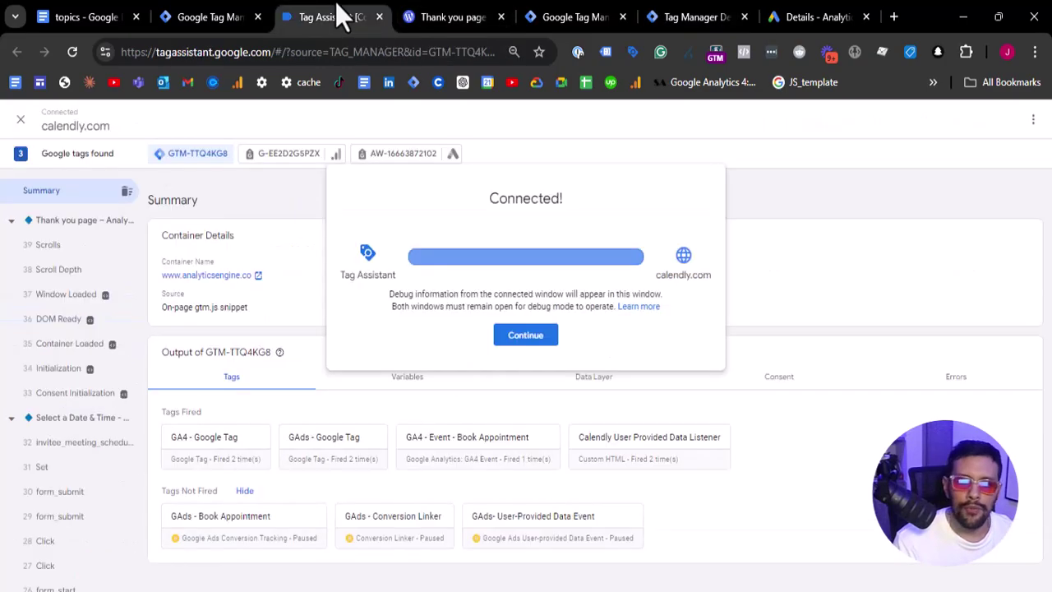
{"action": "left_click", "coordinate": [80, 323]}
{"action": "left_click", "coordinate": [63, 349]}
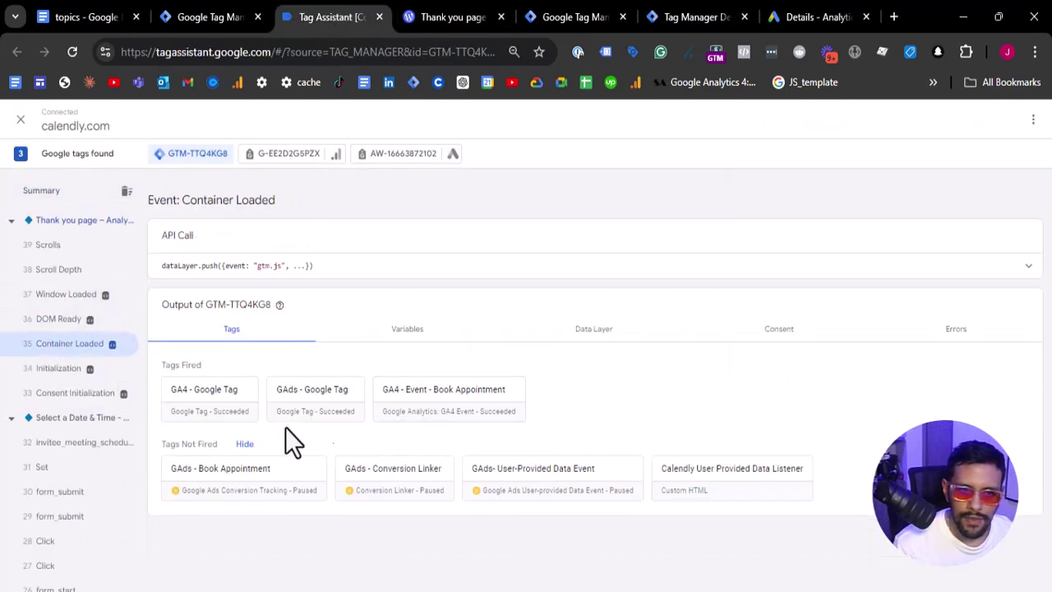
{"action": "left_click", "coordinate": [432, 403]}
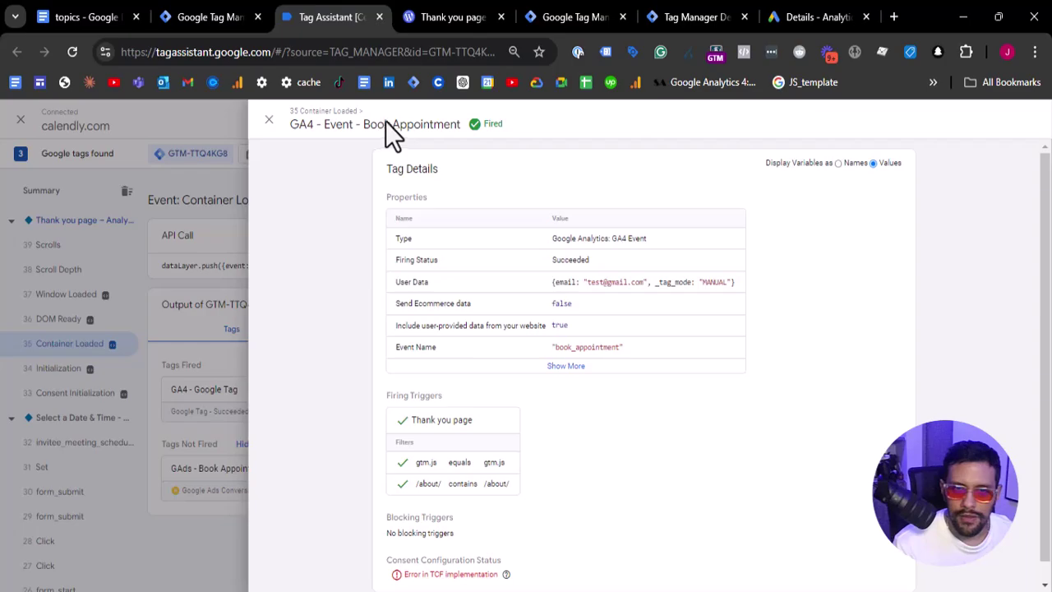
{"action": "left_click", "coordinate": [227, 242]}
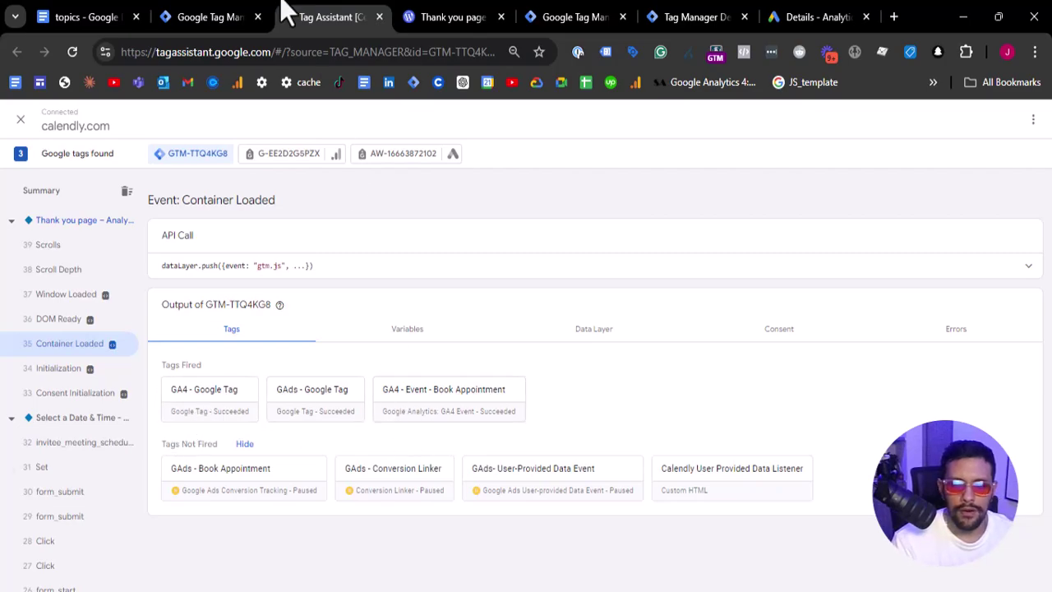
{"action": "left_click", "coordinate": [209, 17]}
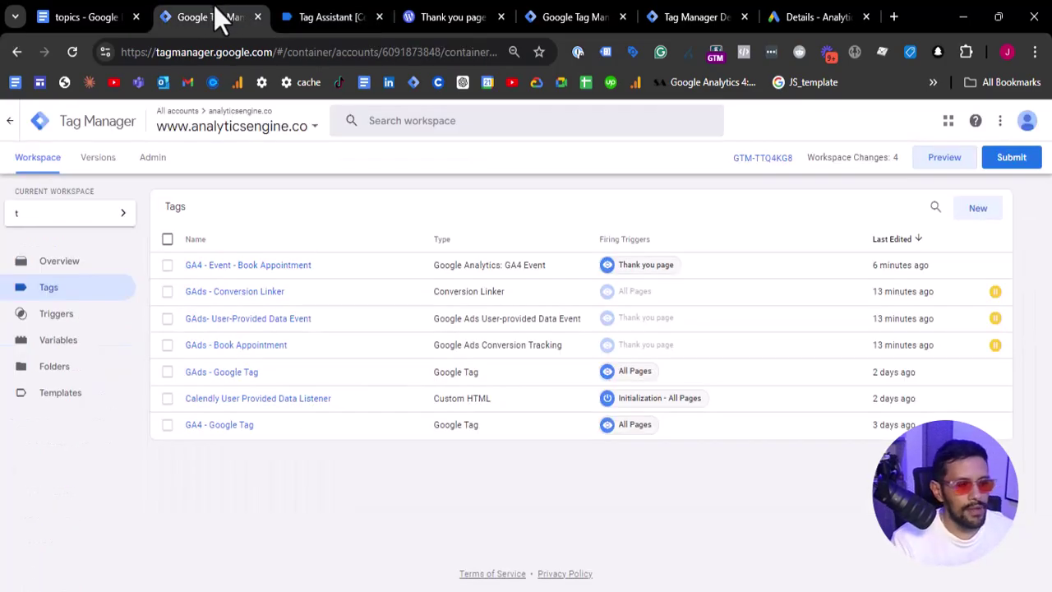
Submit and publish the workspace changes as version 'Google Ads Server Side migration'
{"action": "left_click", "coordinate": [1004, 164]}
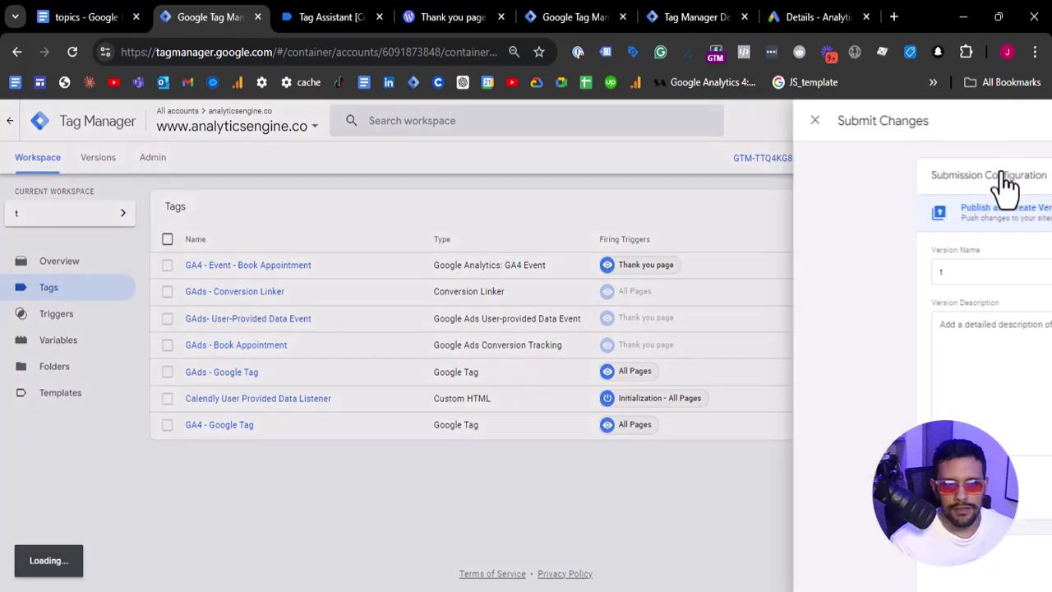
{"action": "left_click", "coordinate": [386, 270]}
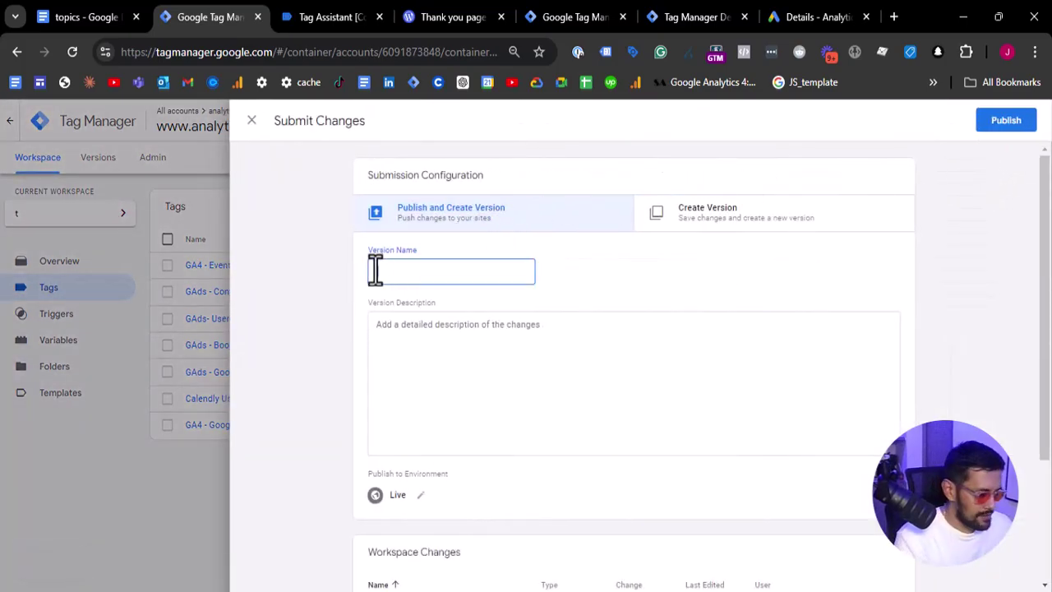
{"action": "type", "text": "Google Ads"}
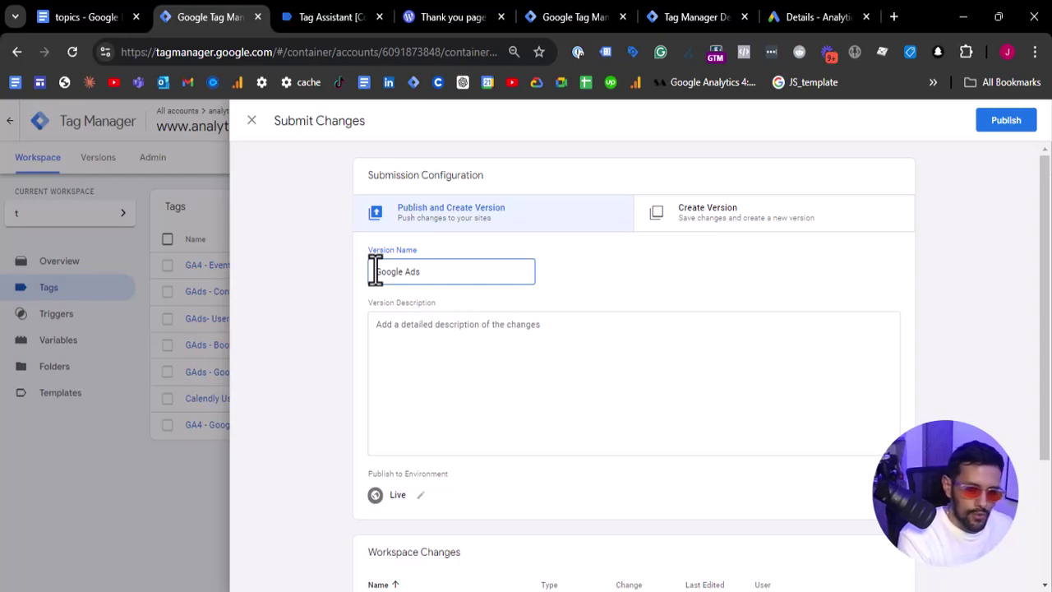
{"action": "type", "text": " Server Side migration"}
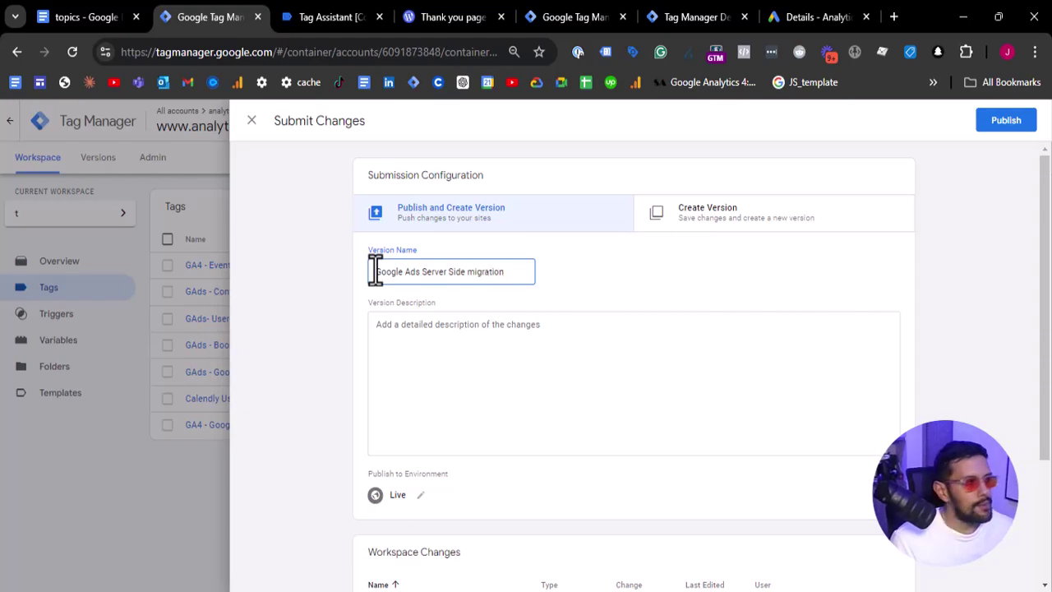
{"action": "left_click", "coordinate": [1008, 131]}
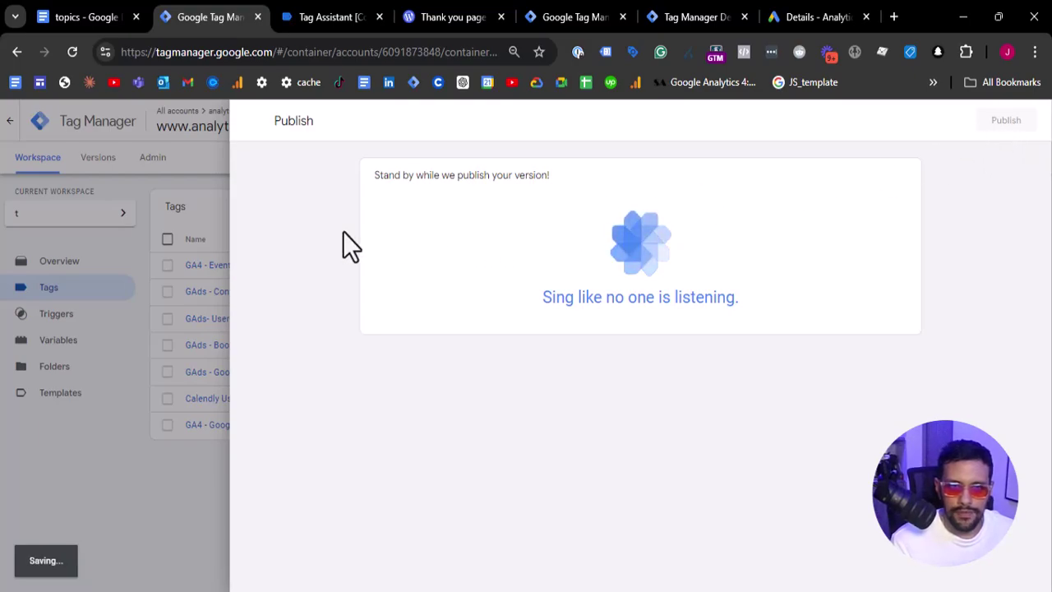